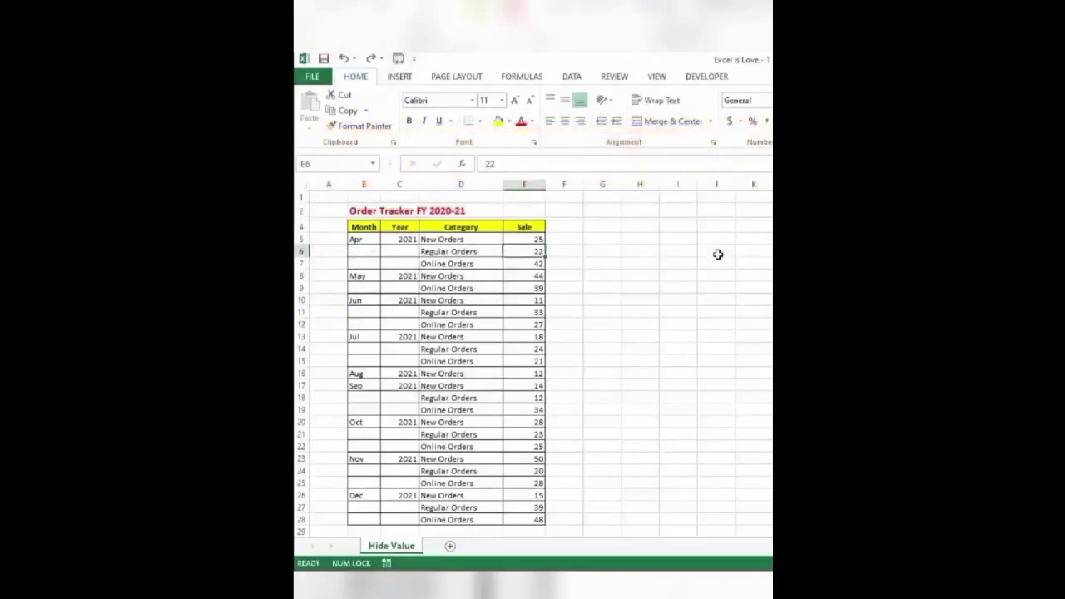
Step: Copy the Apr and 2021 values into the next two empty rows below
left_click(364, 240)
key("shift+Right")
key("ctrl+c")
key("Down")
key("ctrl+v")
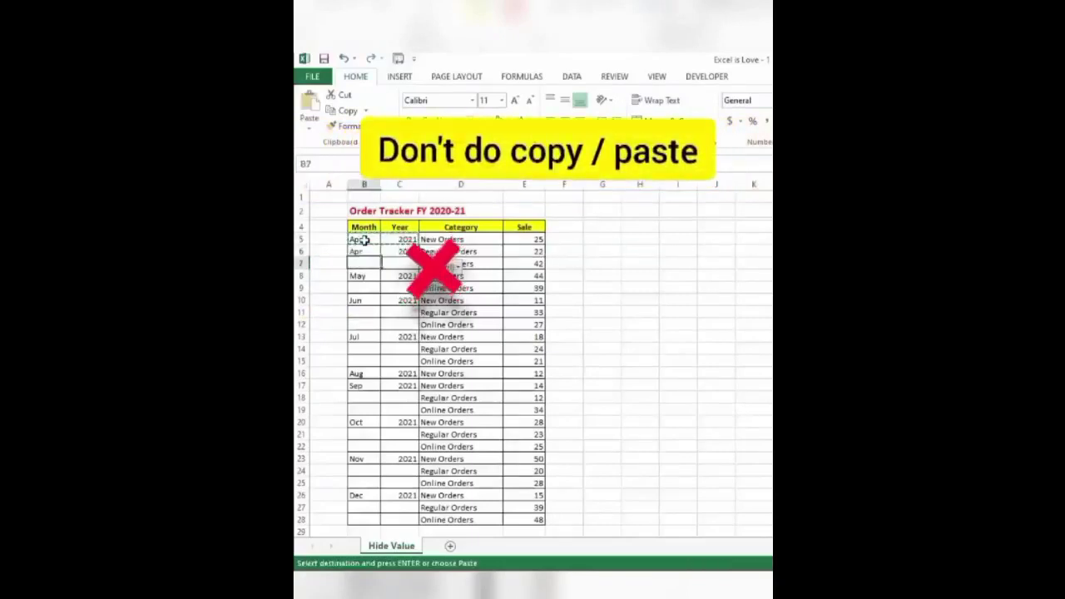
key("Down")
key("ctrl+v")
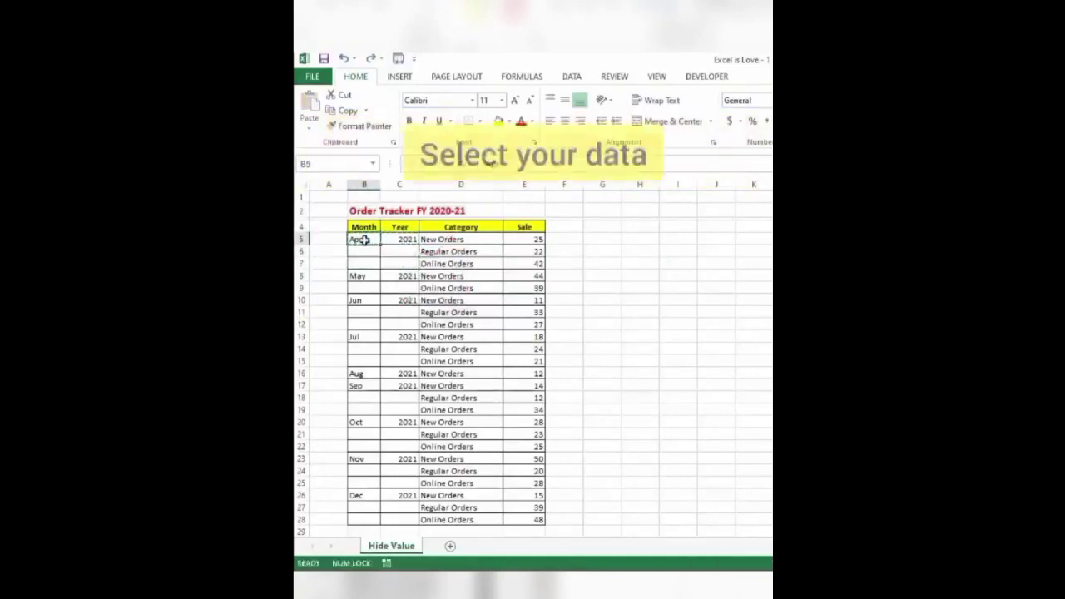
Step: Extend the selection to B5:C28 and open Go To Special with Alt+H, F, D, S
key("shift+Down")
key("shift+Down")
key("shift+Down")
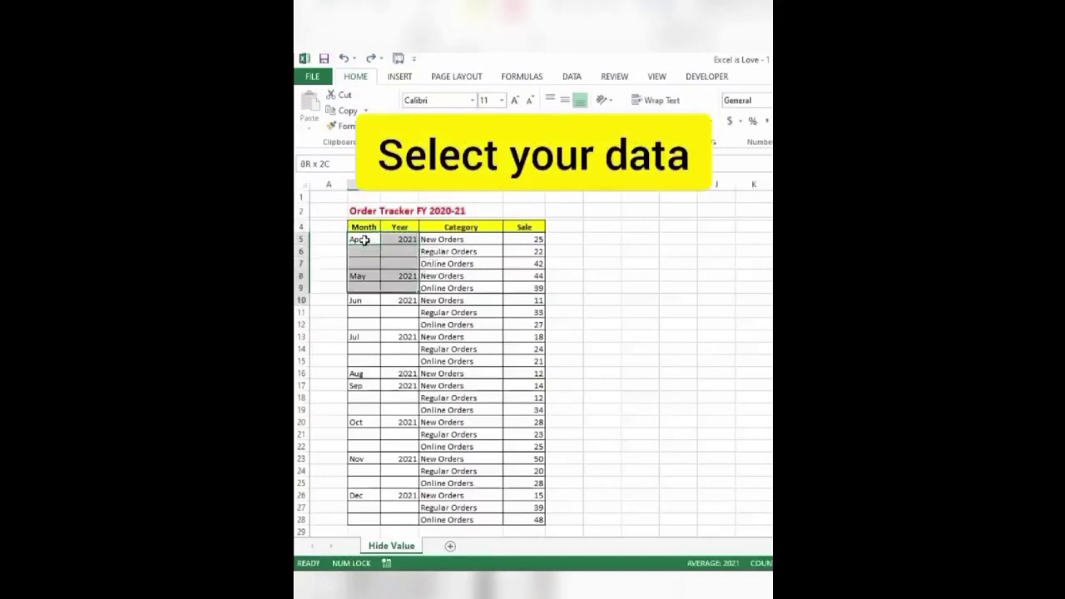
key("shift+Down")
key("shift+Down")
key("shift+Down")
key("shift+Down")
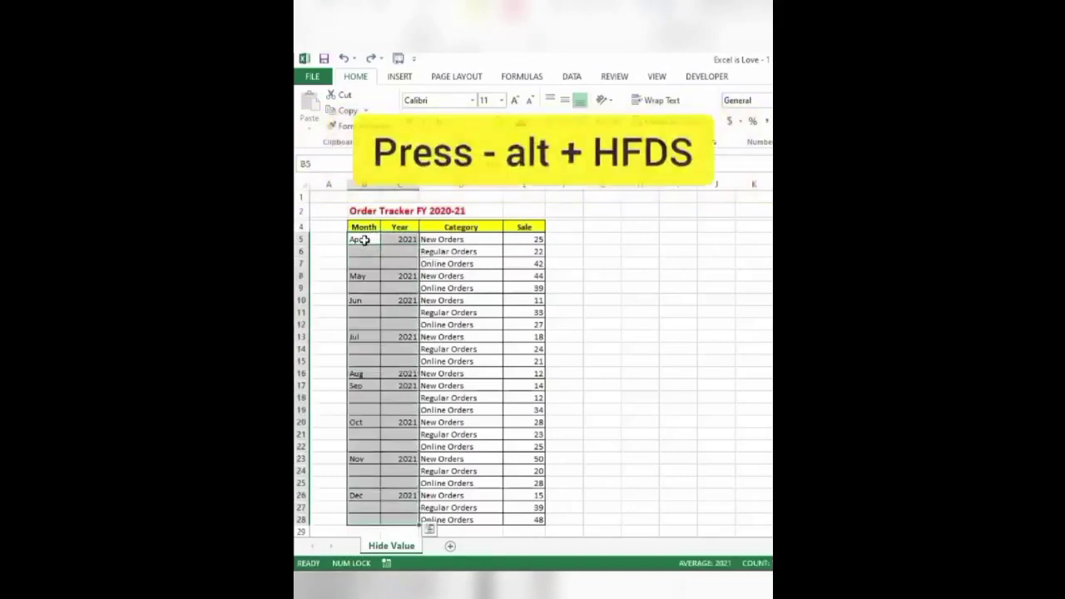
key("alt")
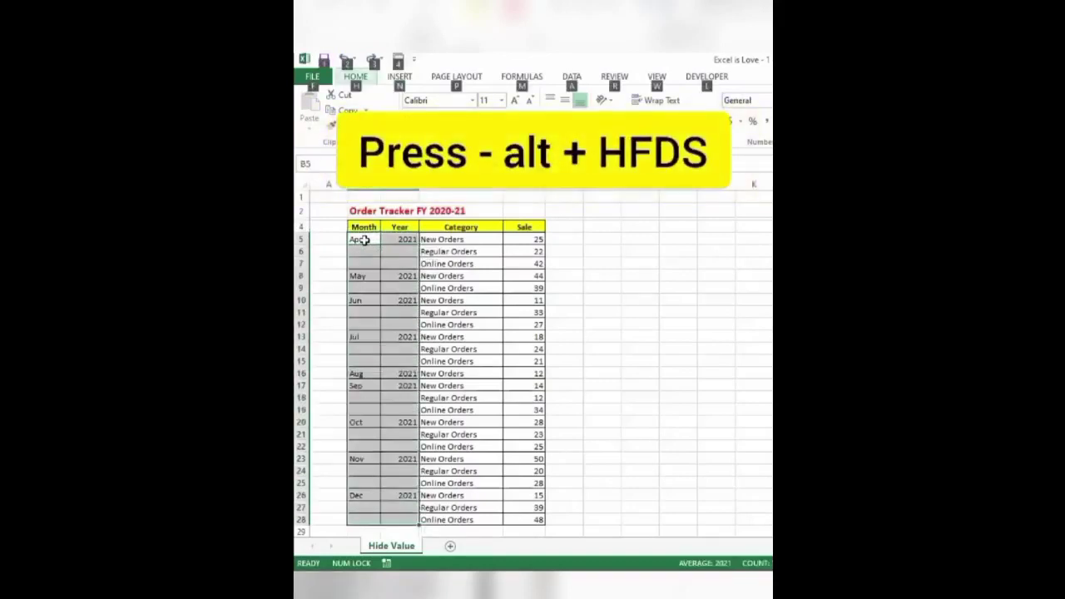
key("h")
key("f")
key("d")
key("s")
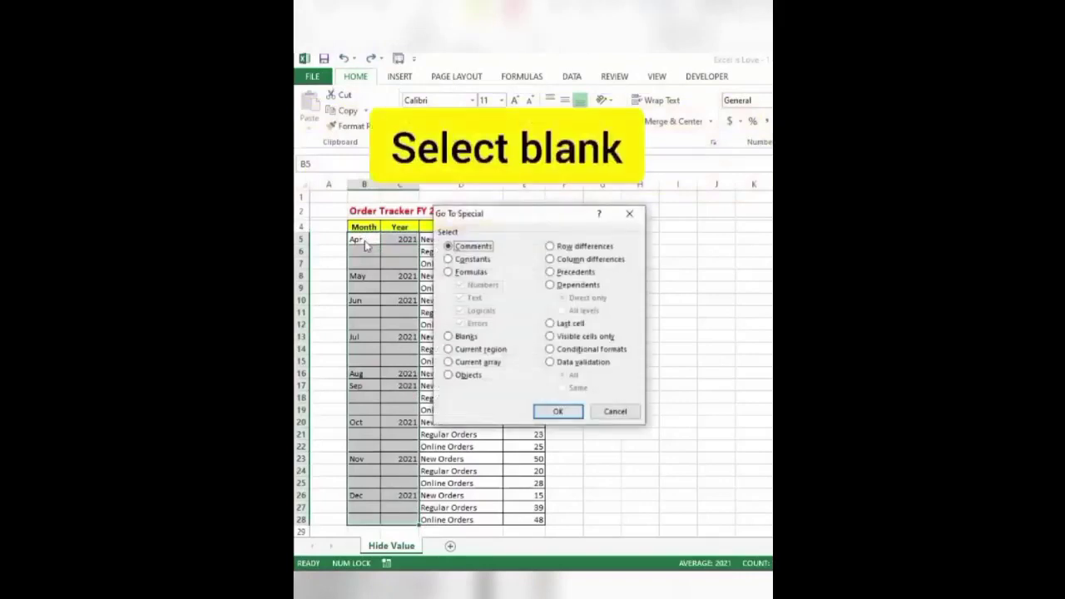
Step: Select only the blank cells and fill them all with a formula referencing the cell above
left_click(448, 336)
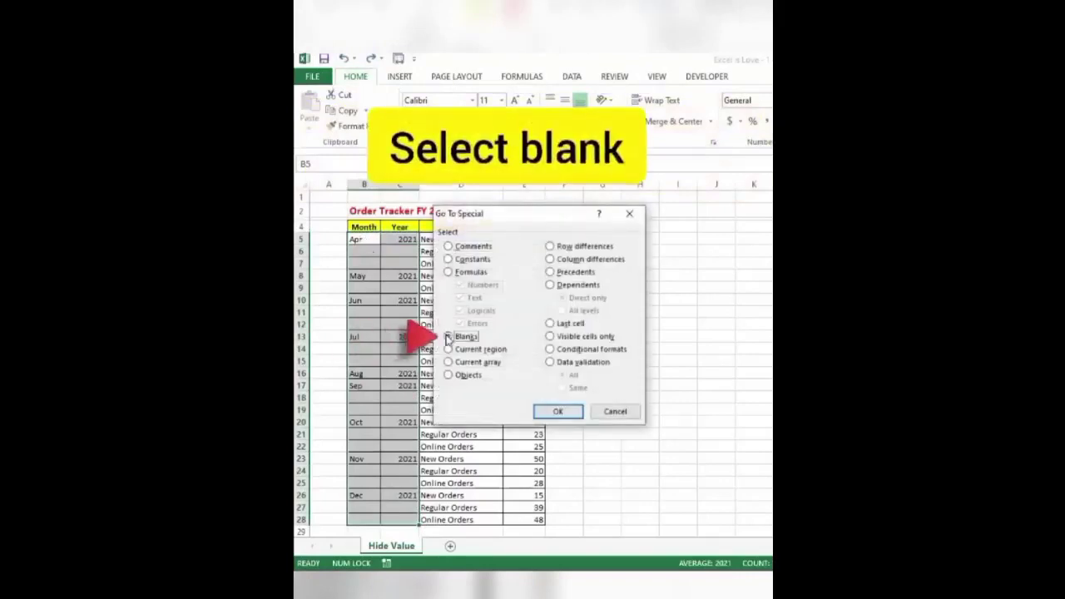
left_click(557, 411)
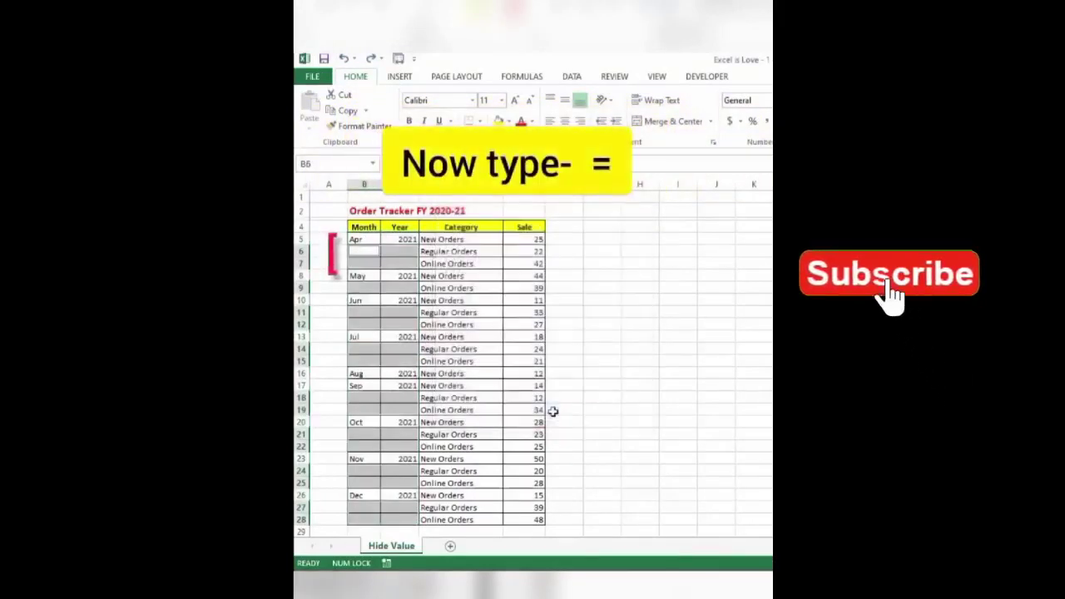
type("=")
key("Up")
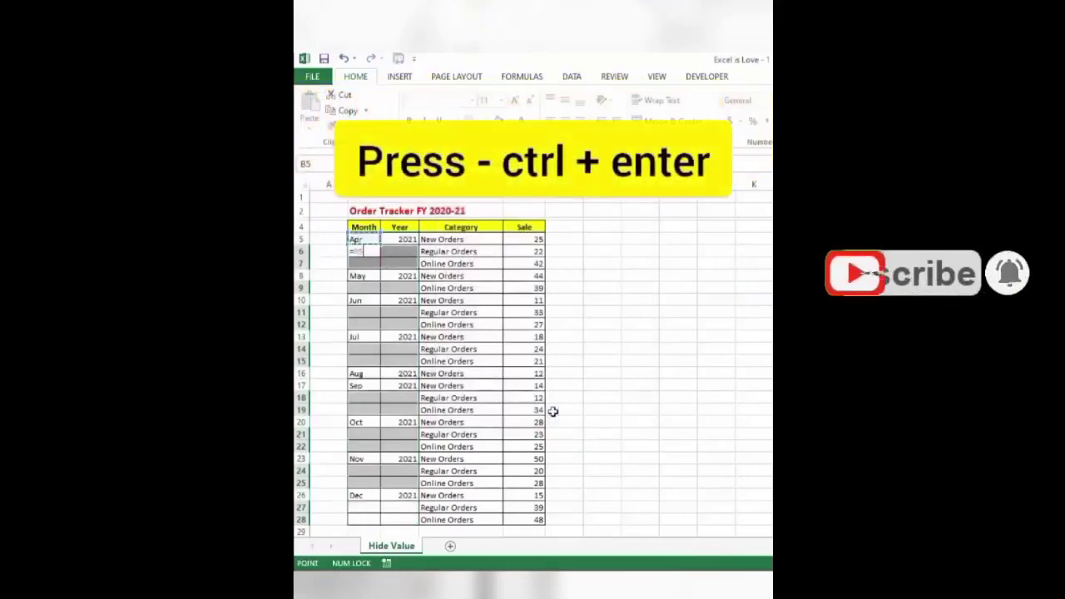
key("ctrl+Return")
key("Right")
key("Right")
key("Right")
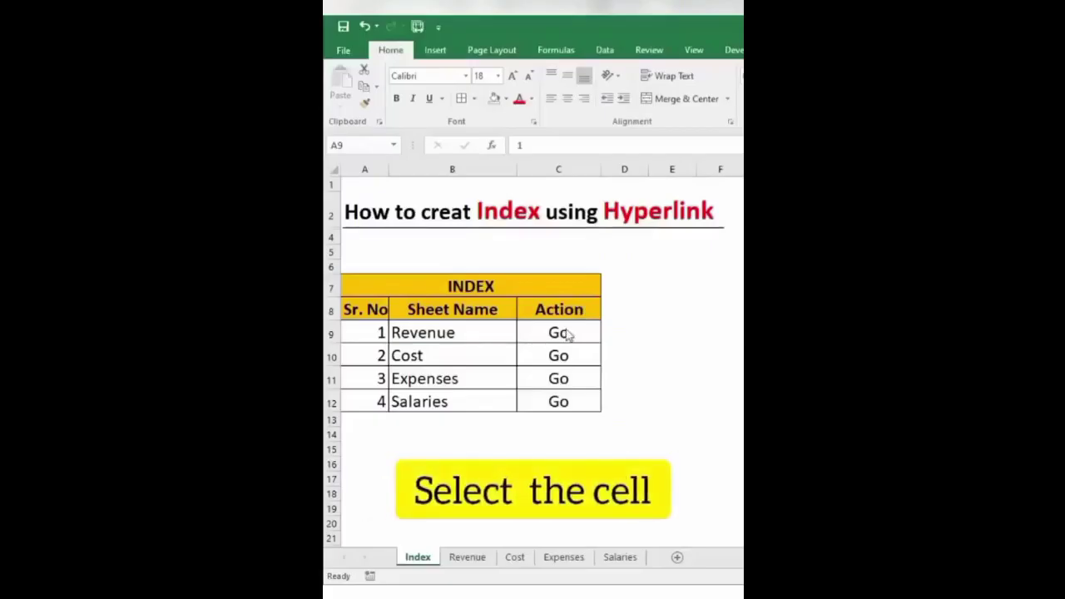
Step: Hyperlink the Go cell C9 to the Revenue sheet and follow it to test
left_click(563, 333)
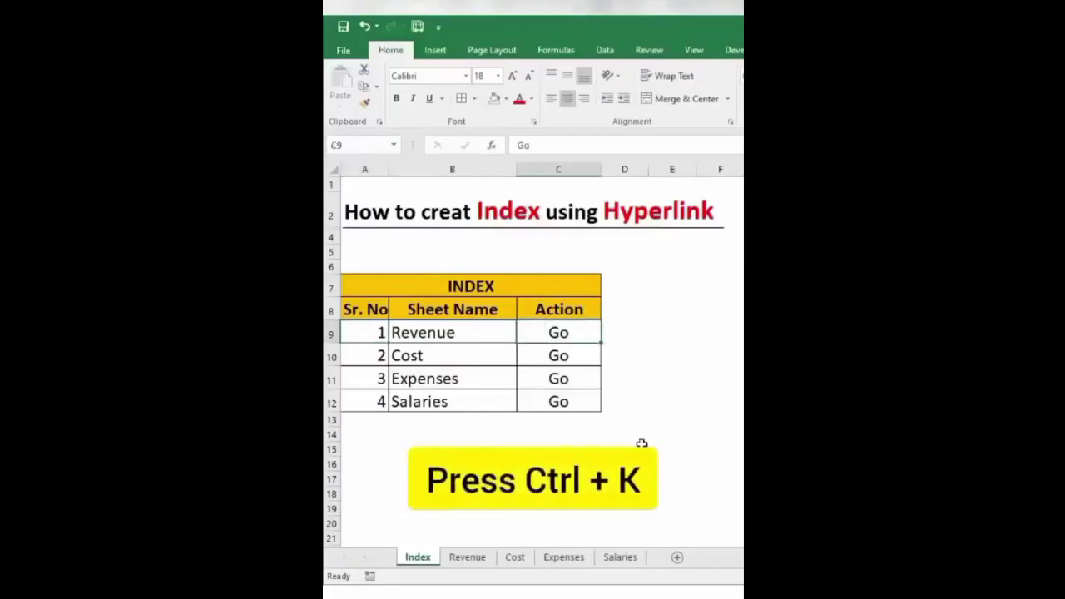
key("ctrl+k")
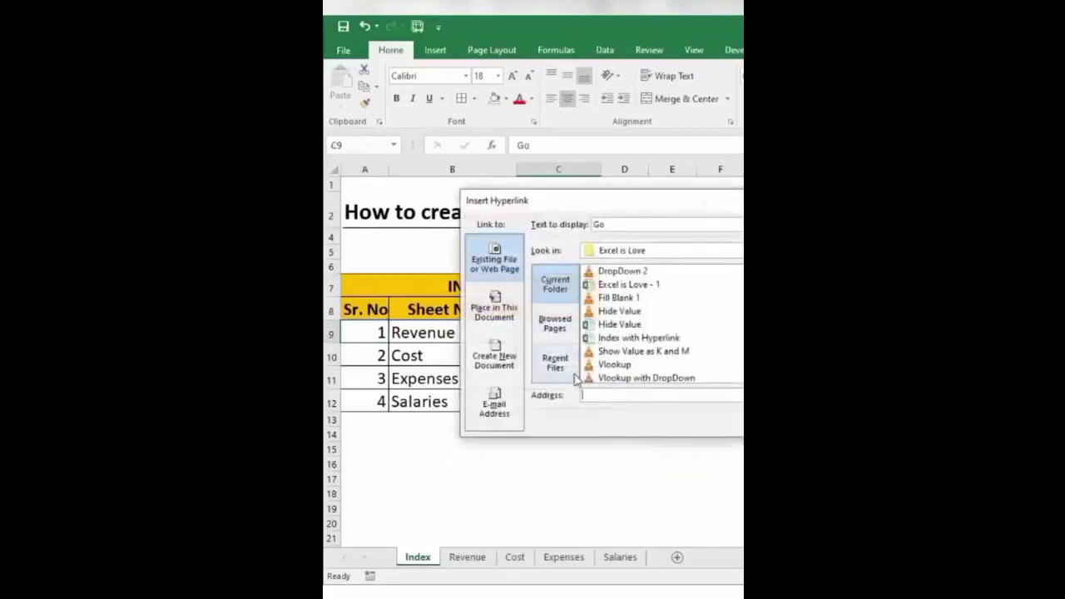
left_click(497, 312)
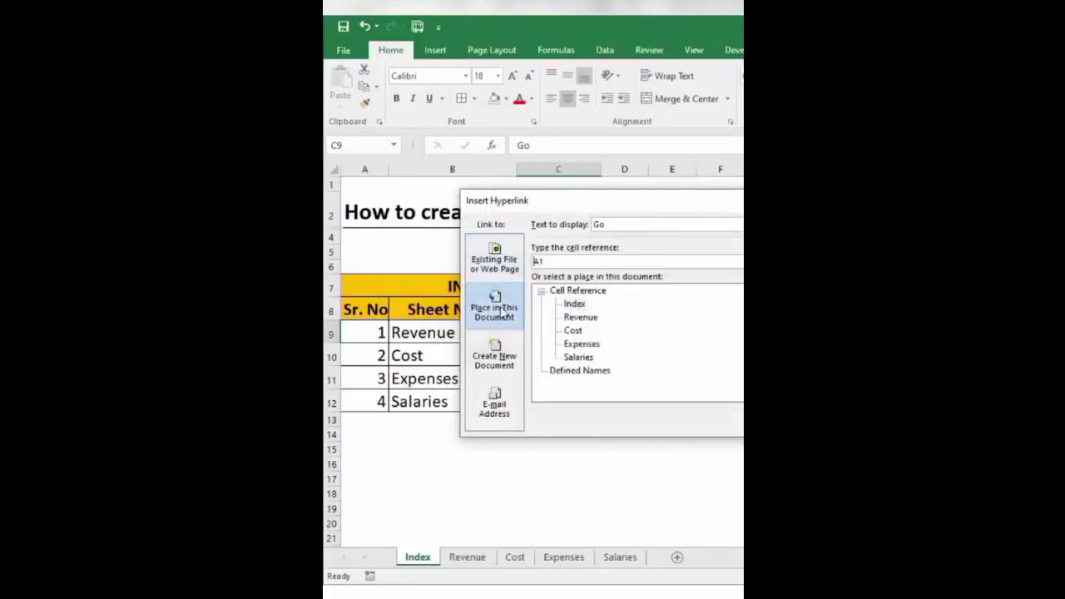
left_click(580, 318)
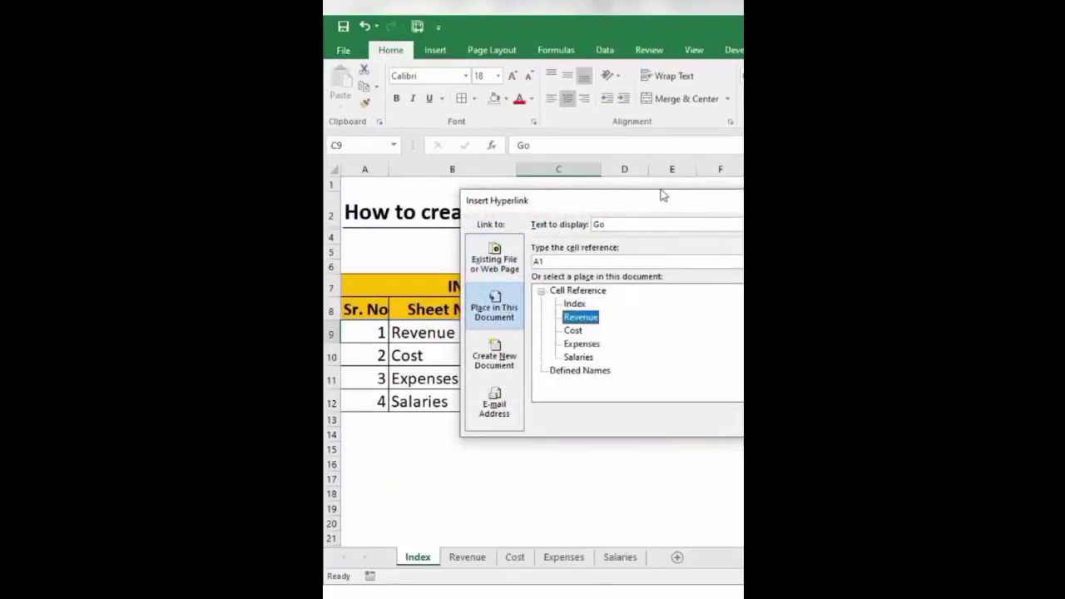
left_click_drag(663, 195, 549, 185)
left_click(722, 414)
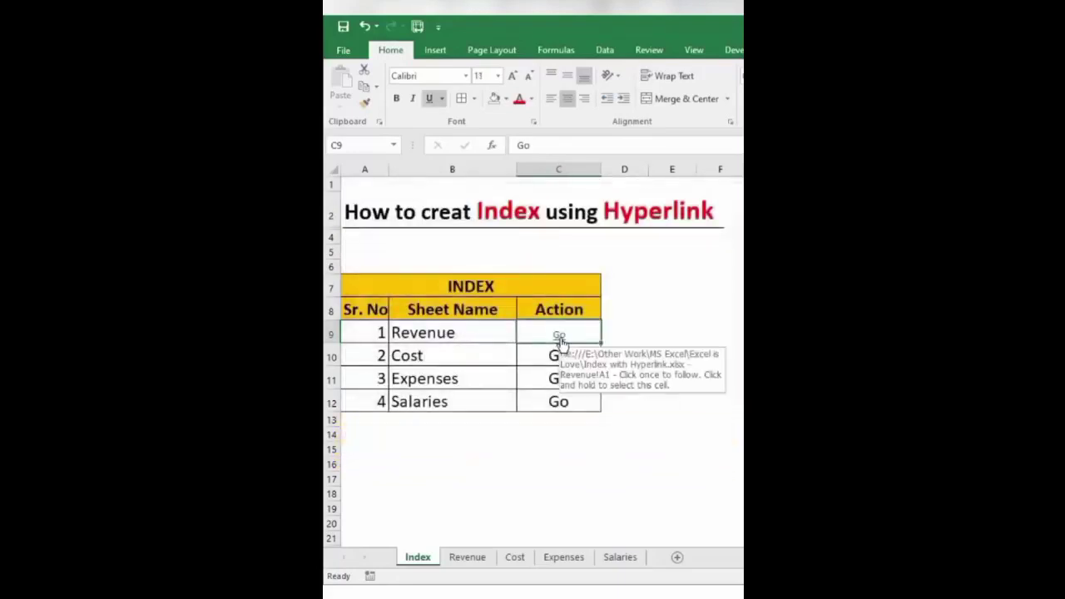
left_click(560, 336)
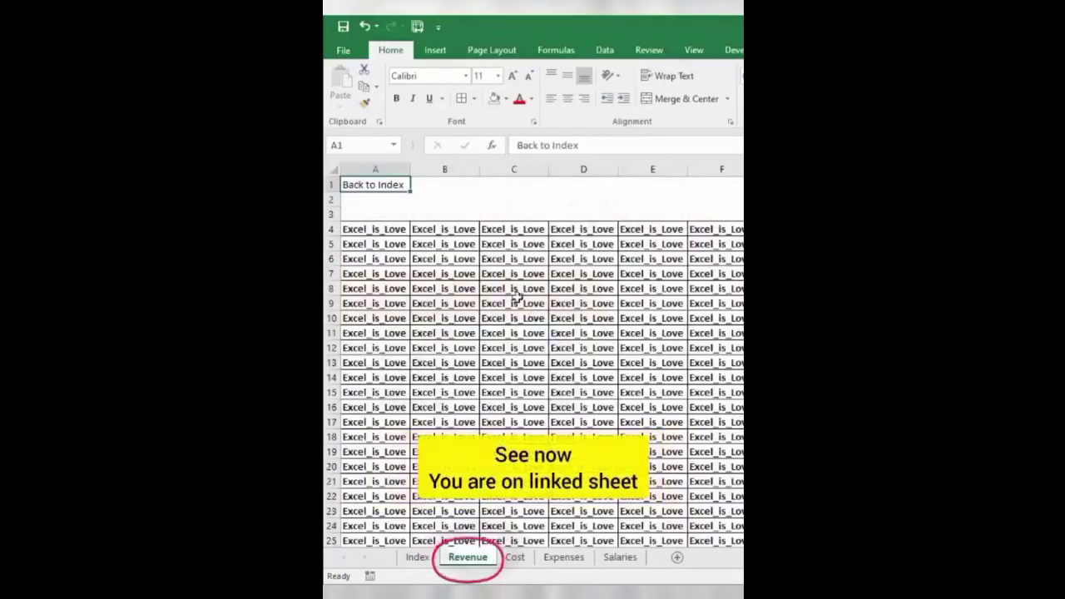
Step: Link the Revenue sheet's Back to Index cell A1 to the Index sheet, then follow it
left_click(381, 210)
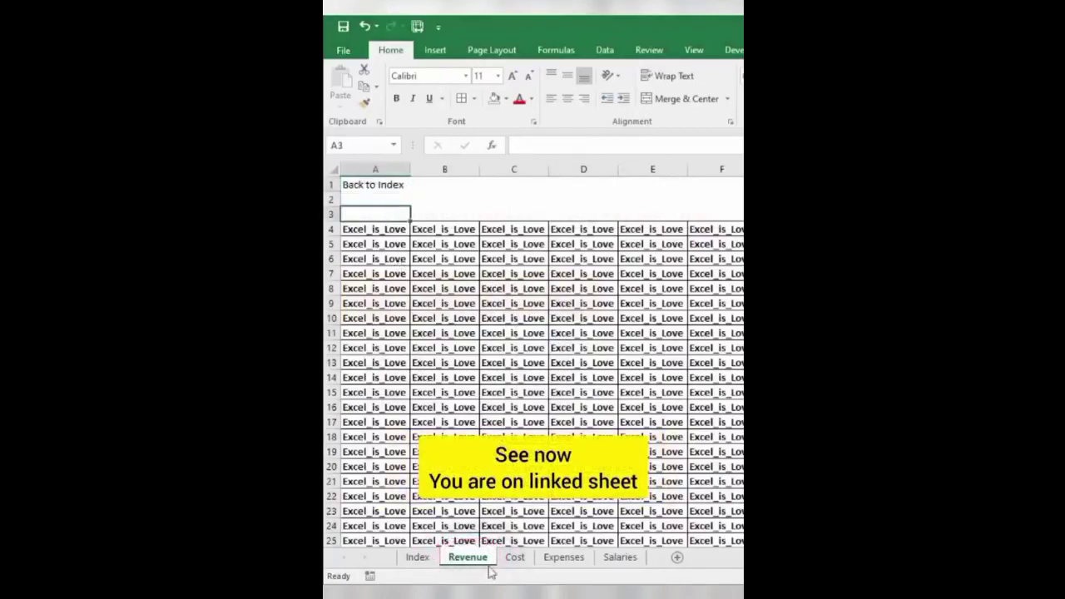
left_click(374, 185)
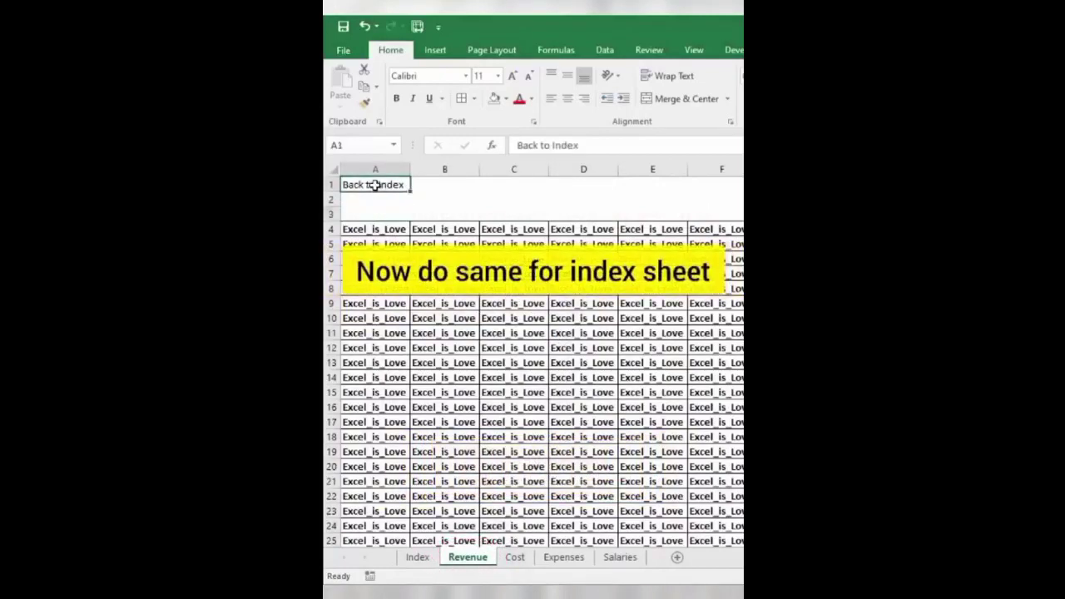
key("ctrl+k")
left_click(374, 268)
left_click(393, 292)
left_click(724, 413)
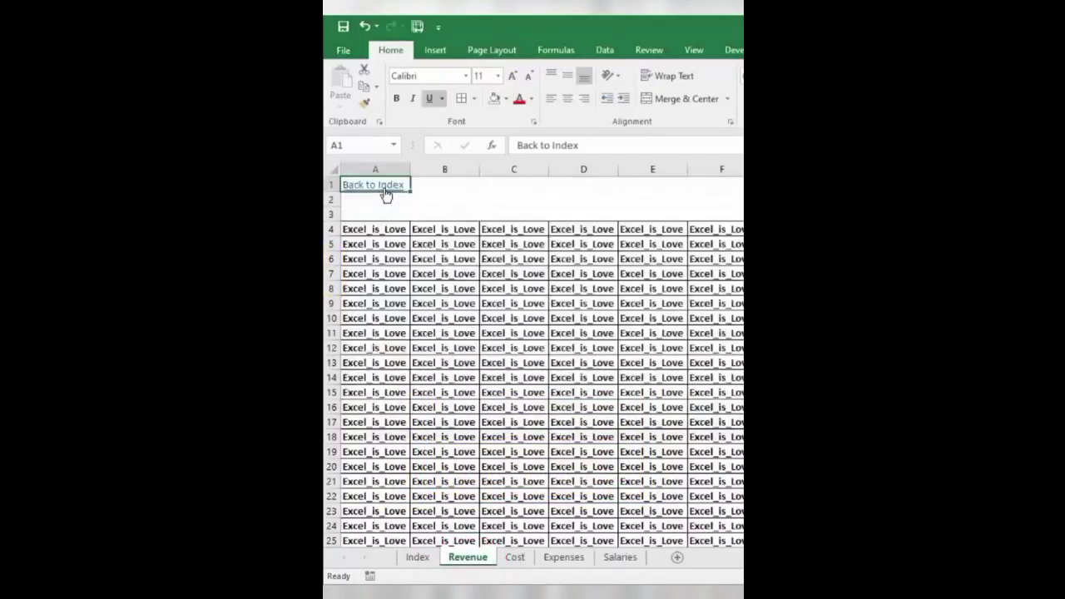
left_click(385, 191)
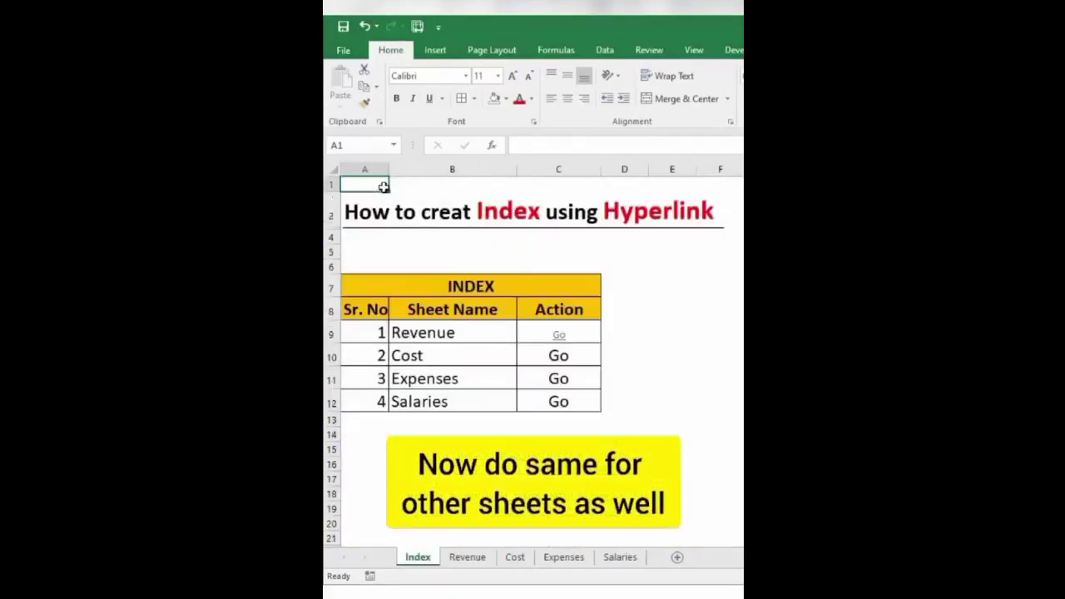
Step: Hyperlink the Go cells for Cost, Expenses and Salaries to their matching sheets
left_click(558, 356)
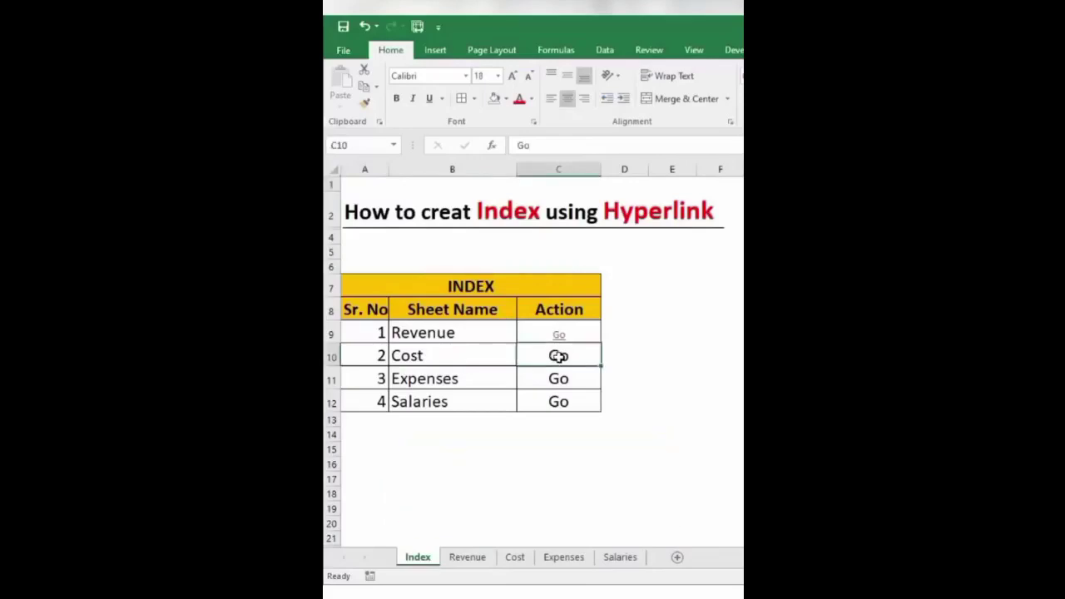
key("ctrl+k")
left_click(452, 321)
left_click(721, 411)
left_click(559, 379)
key("ctrl+k")
left_click(451, 336)
left_click(558, 402)
key("ctrl+k")
left_click(420, 347)
left_click(720, 411)
Step: Test the Cost link, return via Back to Index, then follow the Salaries link
left_click(558, 360)
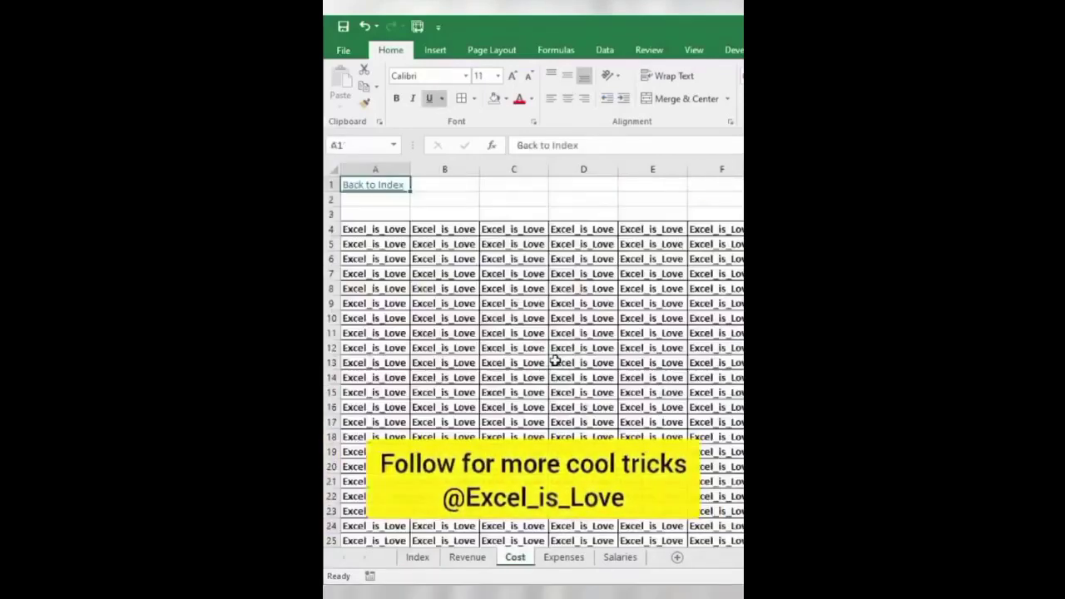
left_click(374, 187)
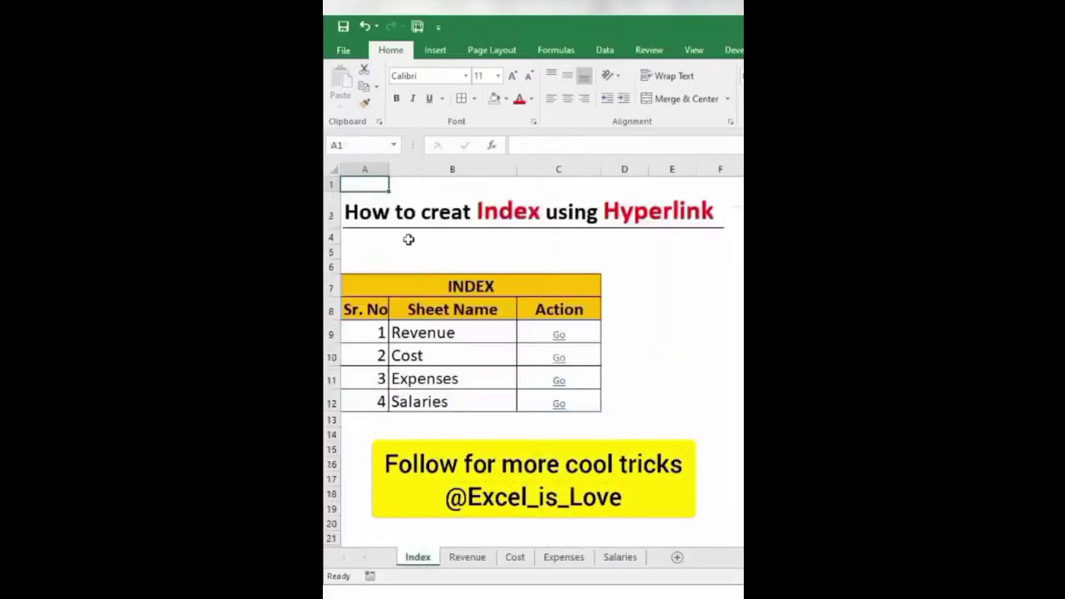
left_click(558, 406)
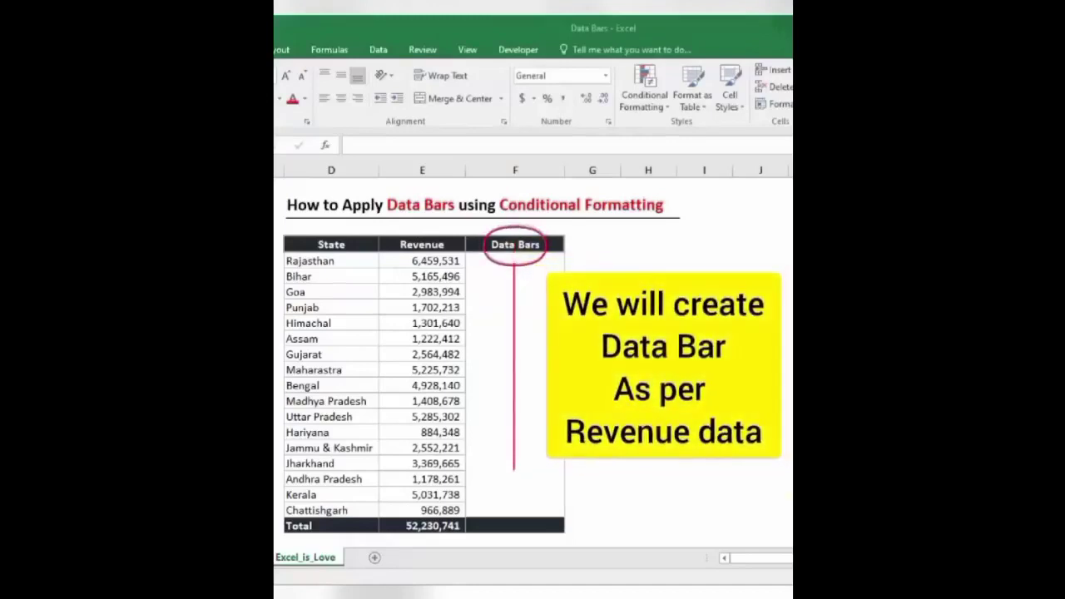
Step: Enter =E6 in Rajasthan's Data Bars cell F6 and paste it down through Chattishgarh
left_click(493, 261)
type("=")
key("Left")
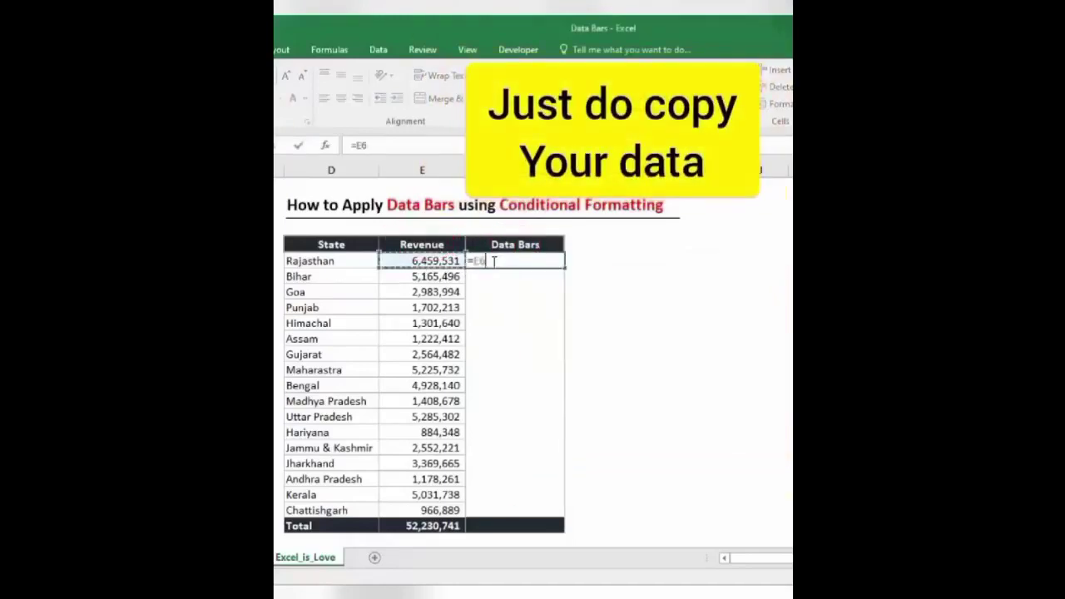
key("Return")
left_click(492, 262)
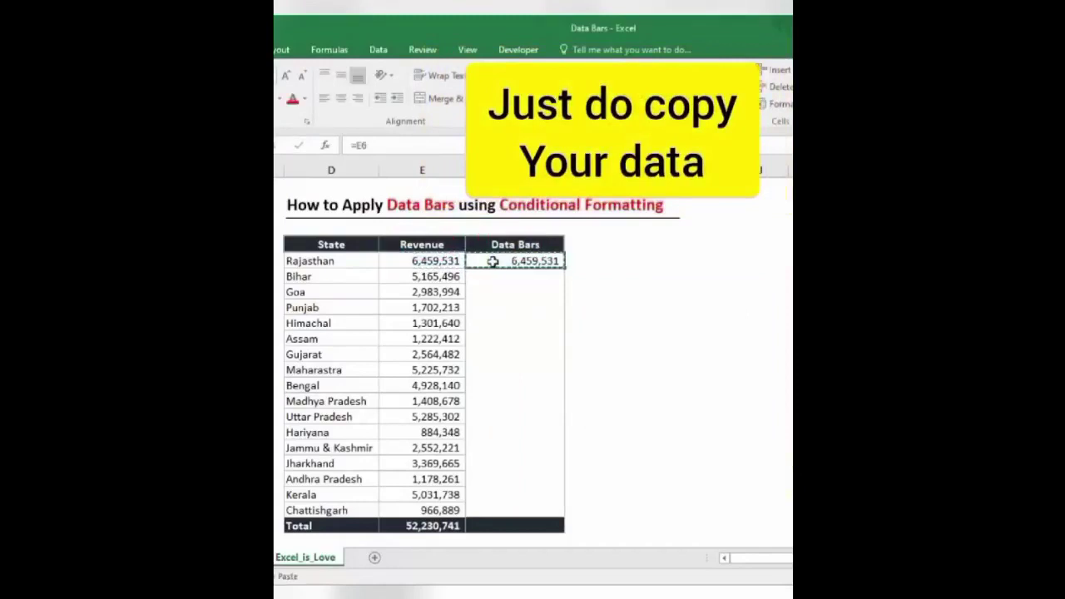
key("shift+Down")
key("shift+Down")
key("shift+Down")
key("shift+Down")
key("shift+Down")
key("shift+Down")
key("shift+Down")
key("shift+Down")
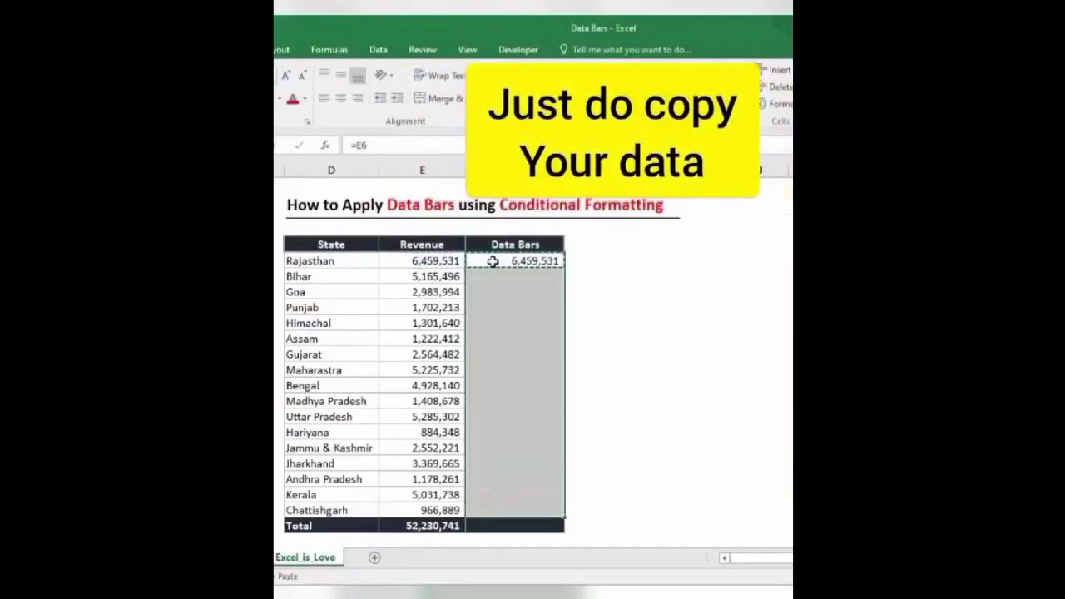
type("5,165,496 2,983,994 1,702,213 1,301,640 1,222,412 2,564,482 5,225,732 4,928,140 1,408,678 5,285,302 884,348 2,552,221 3,369,665 1,178,261 5,031,738 966,889")
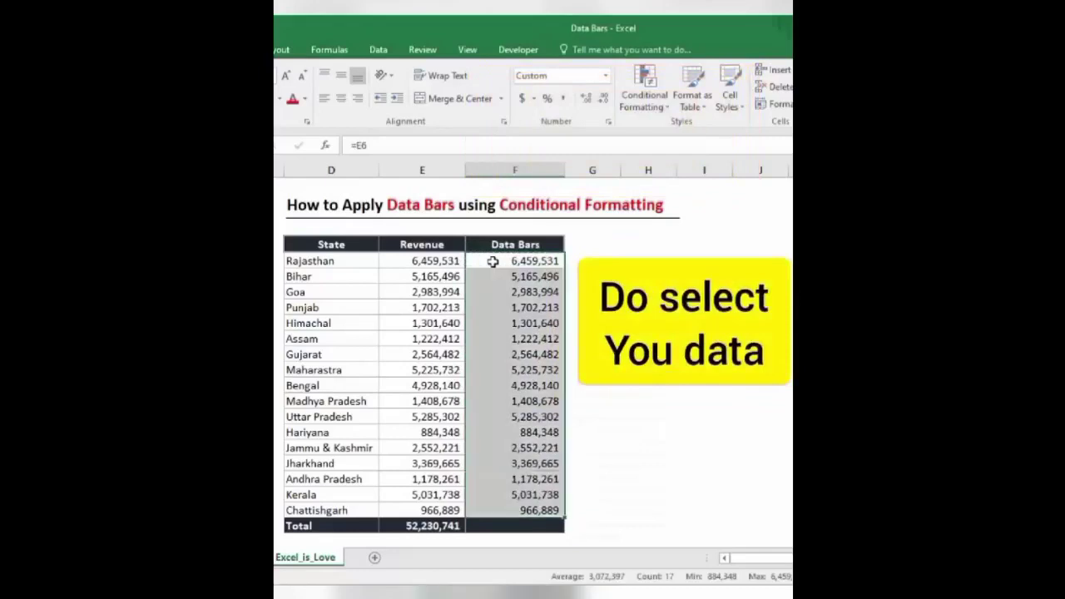
Step: Apply solid blue data bars to the Data Bars column, then open Manage Rules
left_click(641, 101)
mouse_move(672, 196)
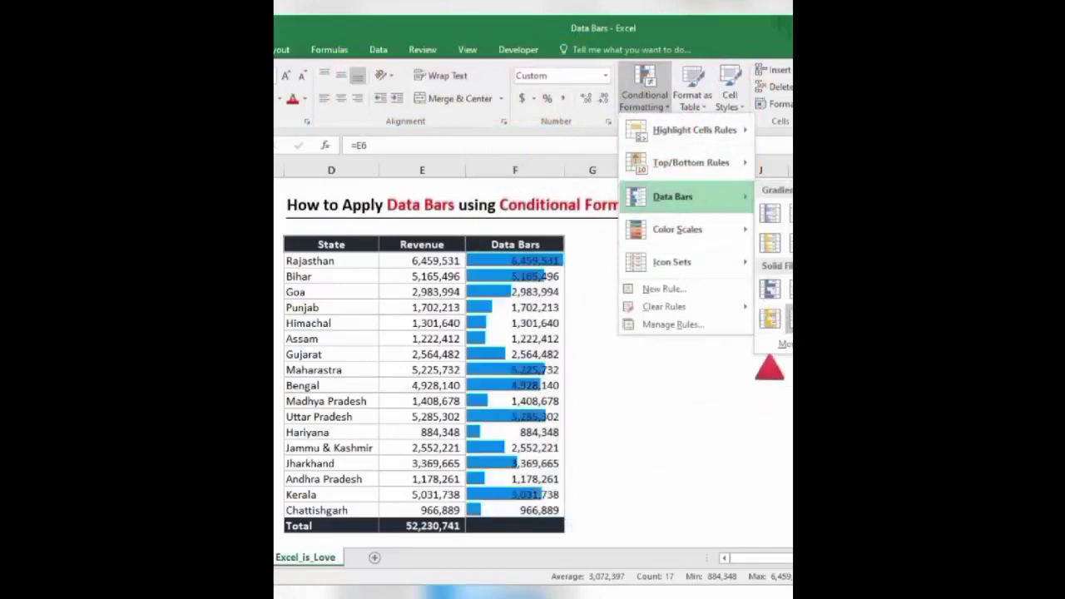
left_click(788, 319)
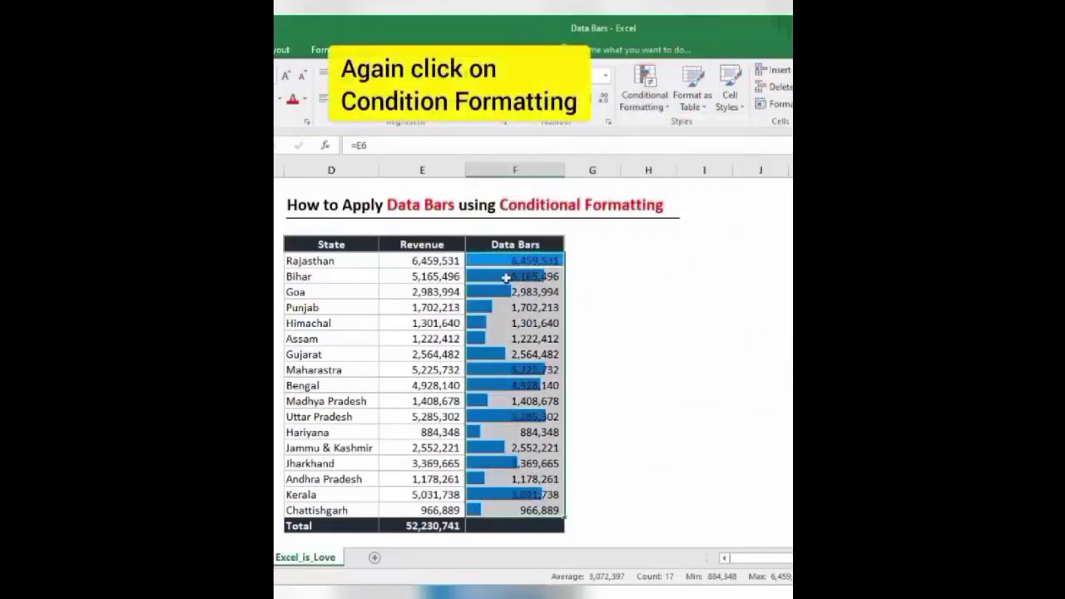
left_click(648, 118)
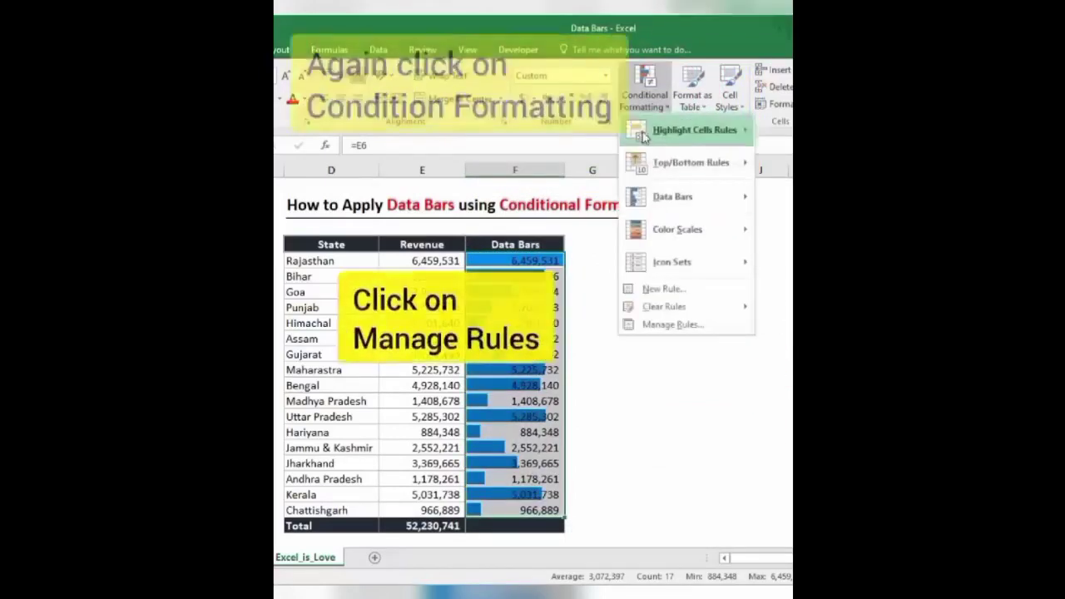
left_click(645, 325)
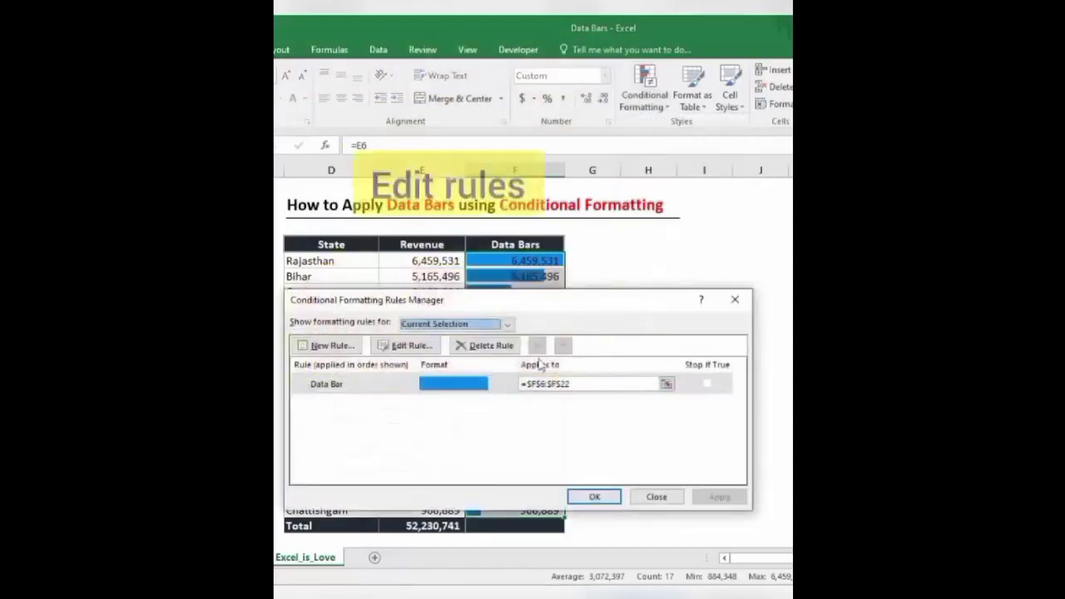
Step: Edit the data bar rule to Show Bar Only and apply it
left_click(392, 347)
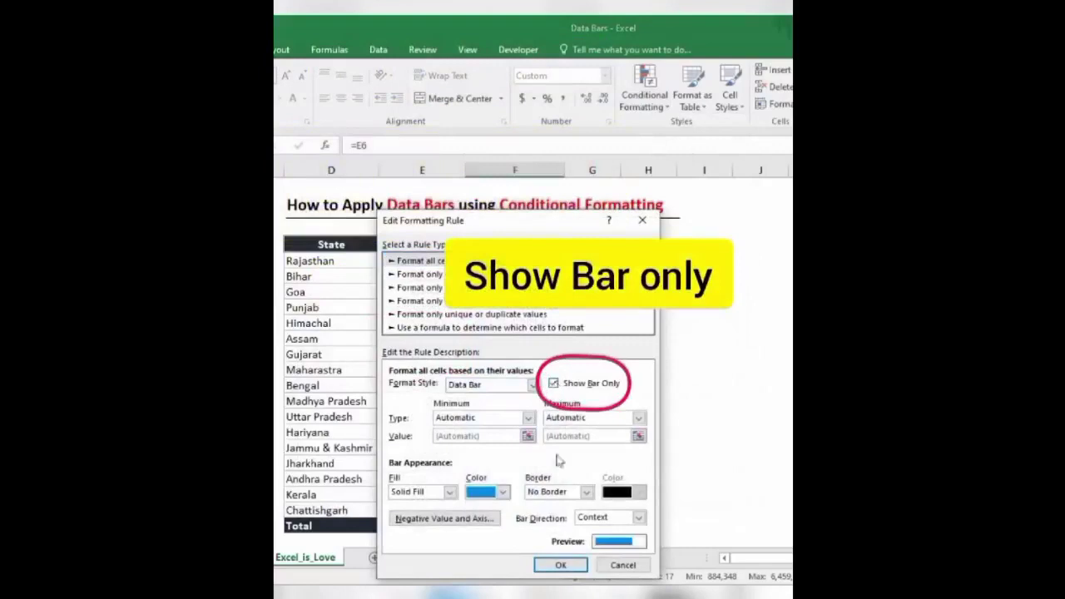
left_click(560, 565)
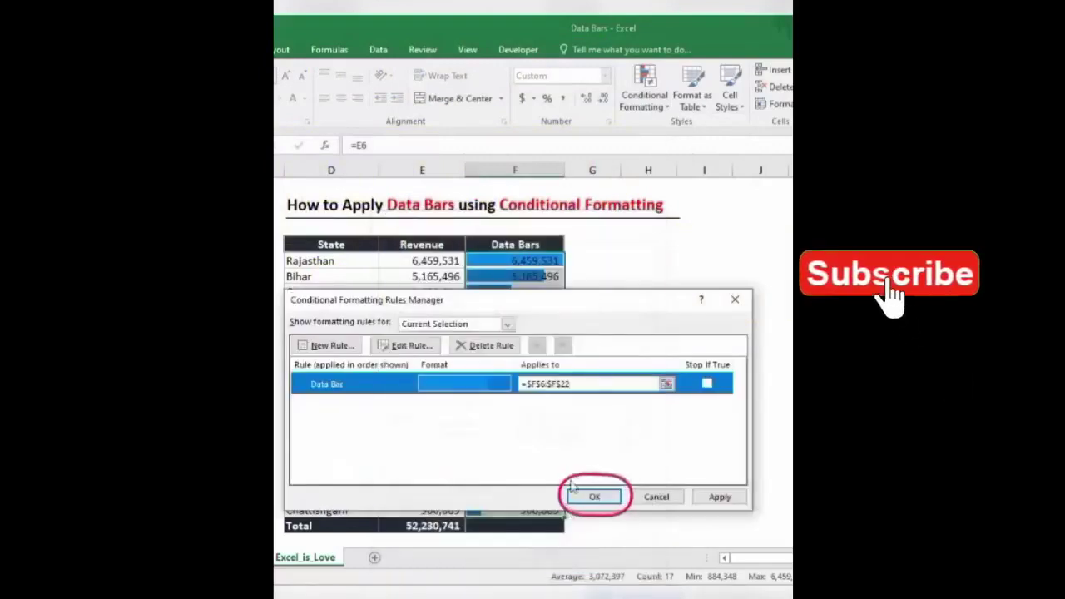
left_click(593, 496)
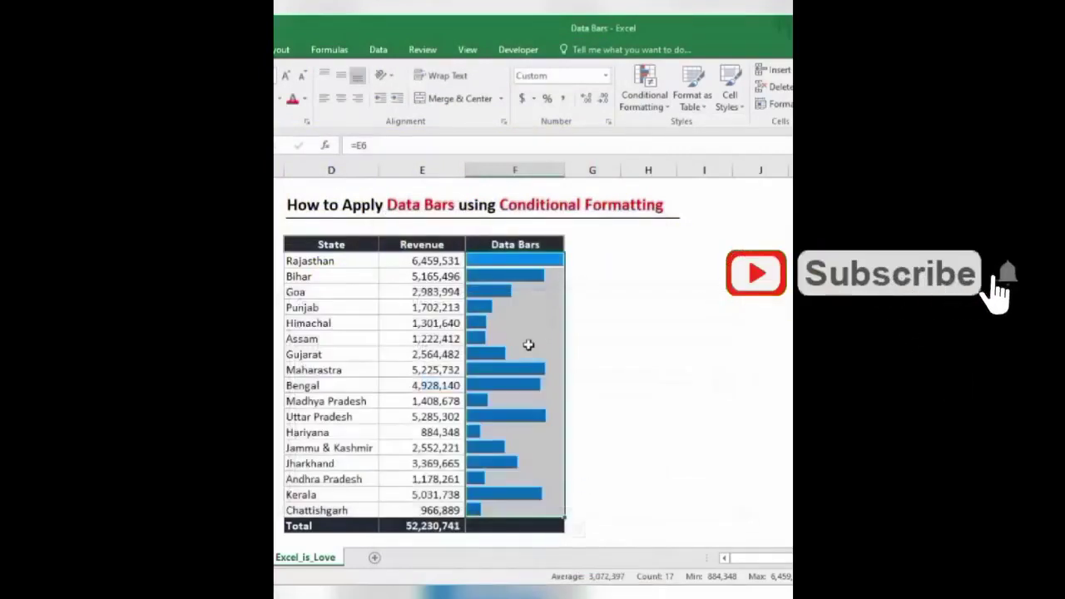
left_click(528, 343)
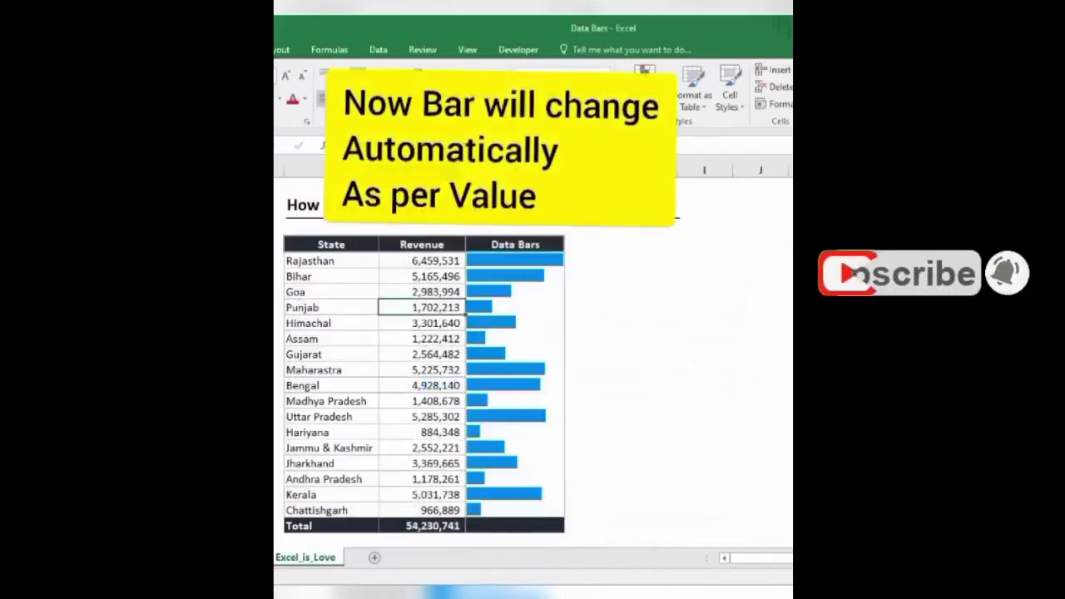
Step: Enter 23412341 as Punjab's revenue to test the bars, then undo it
type("23412341")
key("Return")
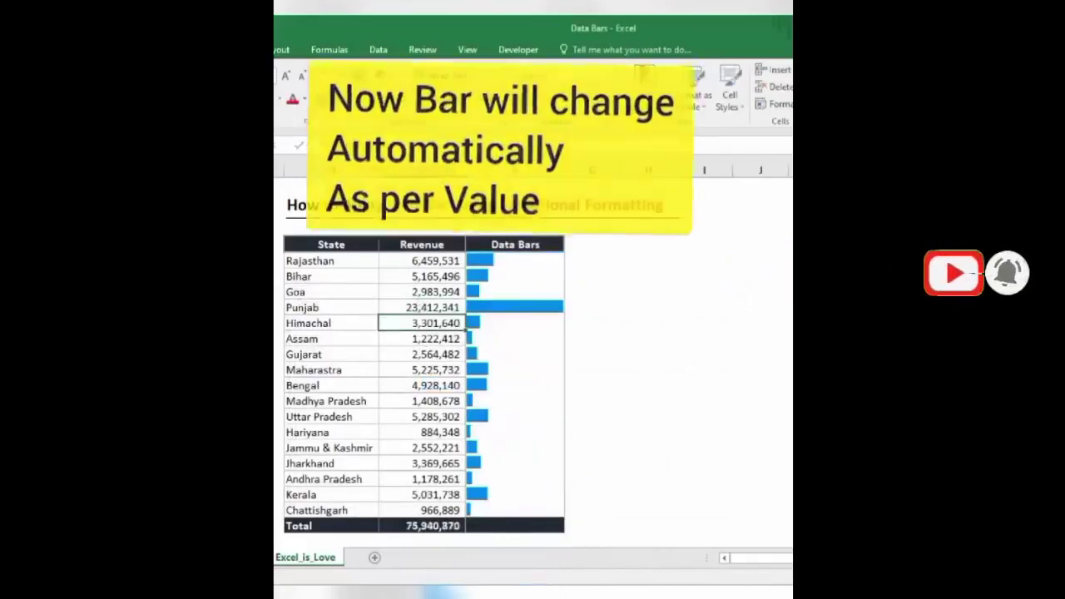
key("Up")
key("ctrl+z")
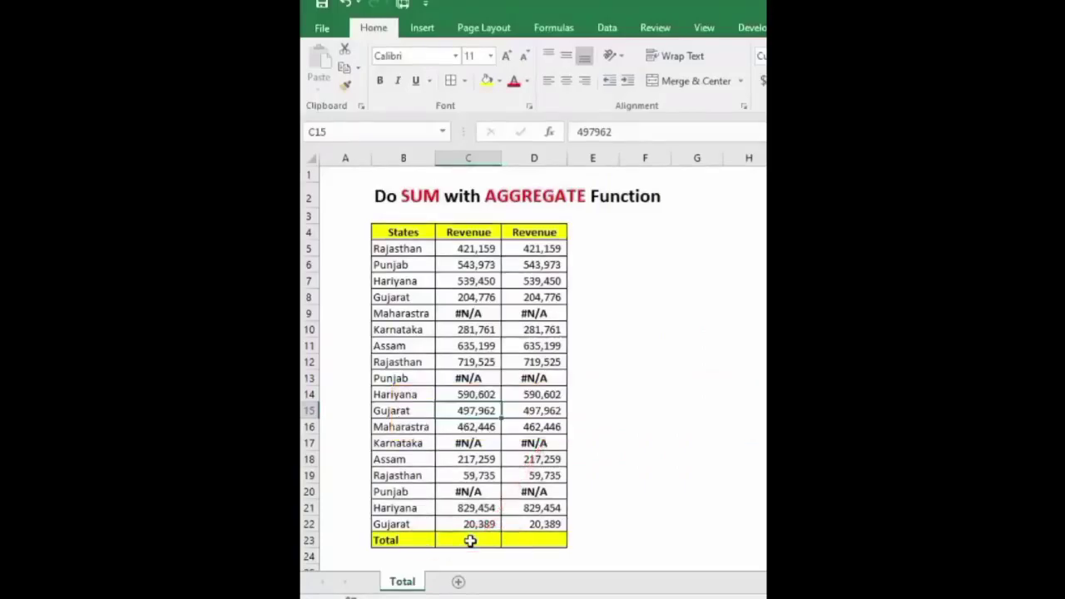
Step: Enter =SUM(C5:C22) in C23 as the first Revenue column's total
left_click(470, 541)
type("=sum")
key("Tab")
key("Up")
key("ctrl+shift+Up")
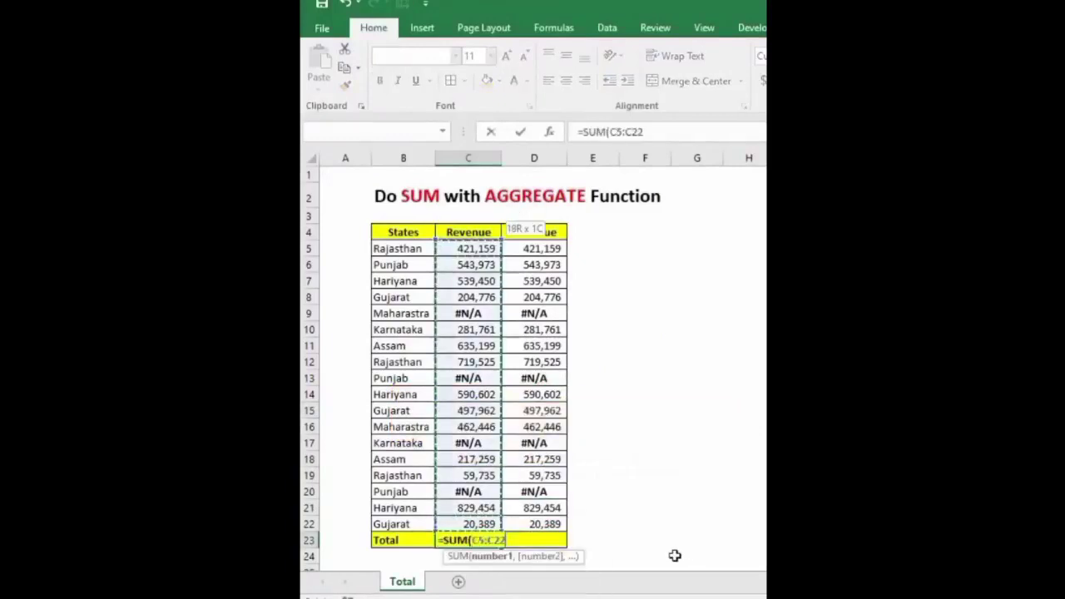
key("Return")
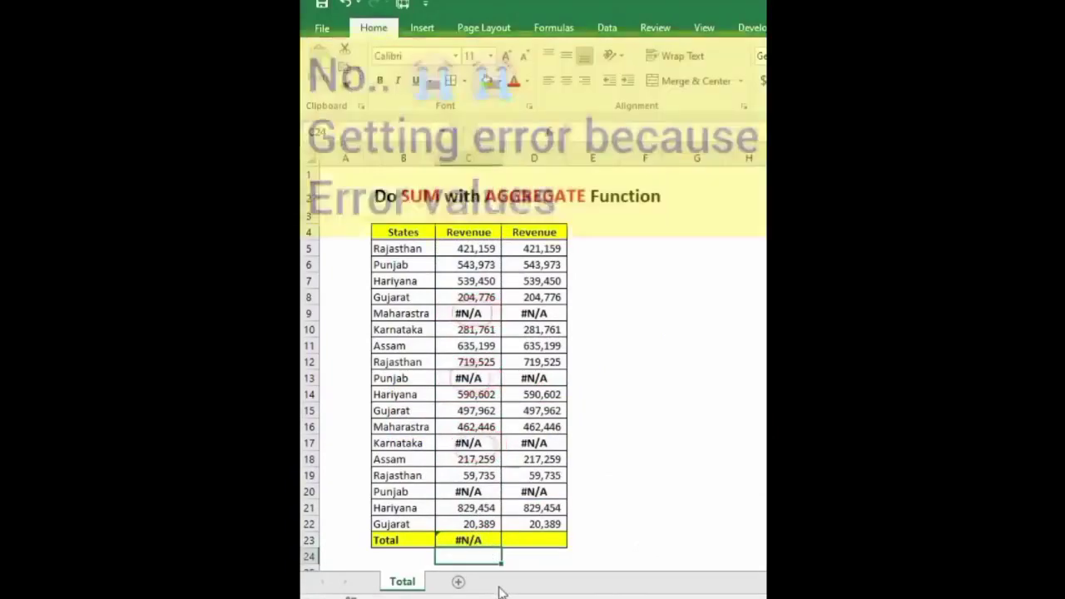
Step: Enter =AGGREGATE(9,6,D5:D22) in D23, summing while ignoring error values
left_click(523, 542)
type("=")
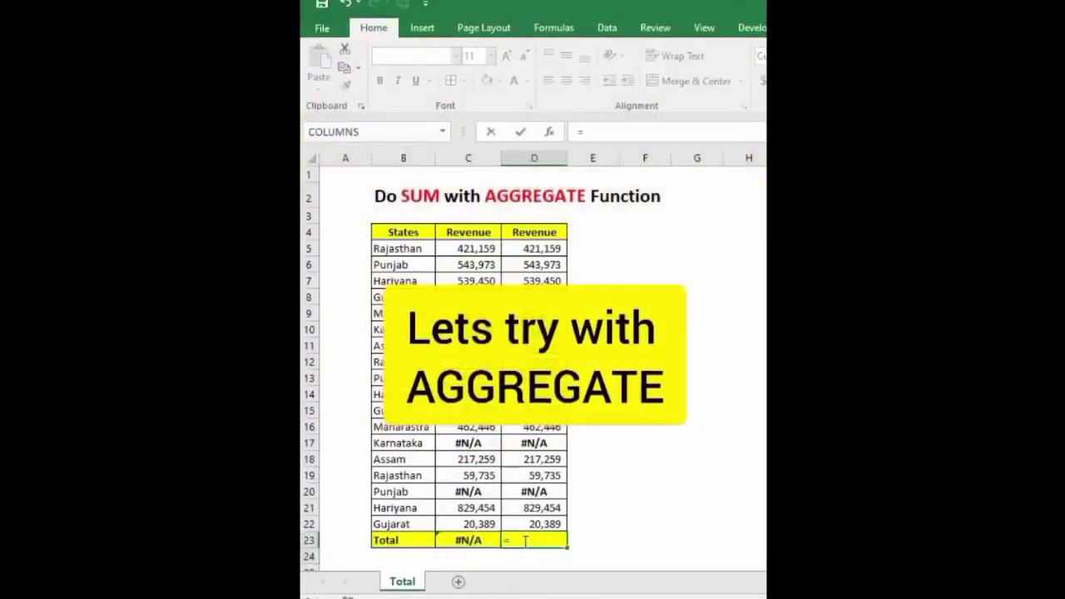
type("ag")
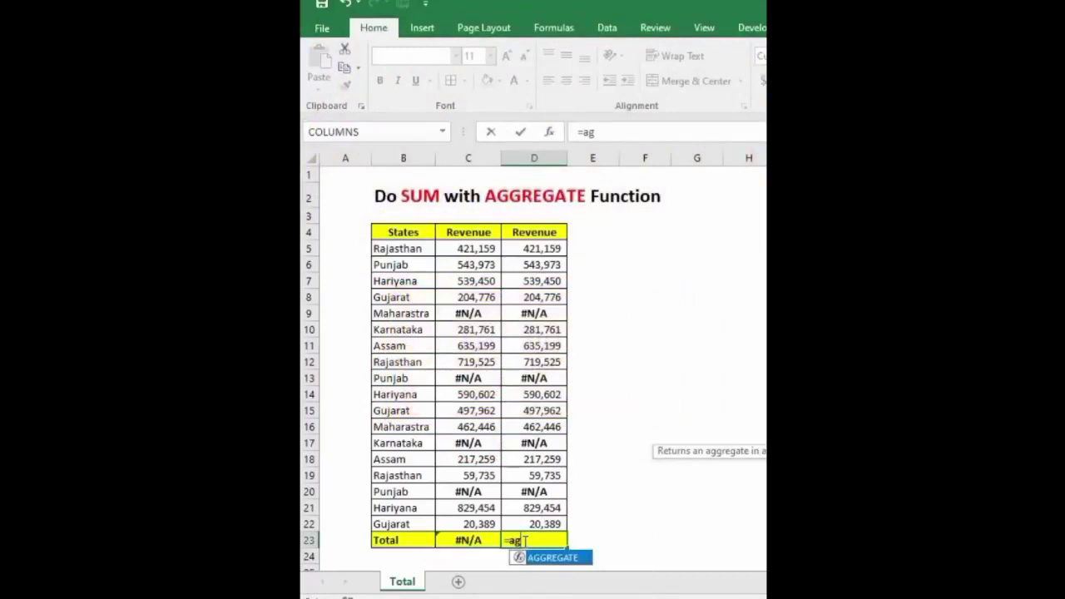
key("Tab")
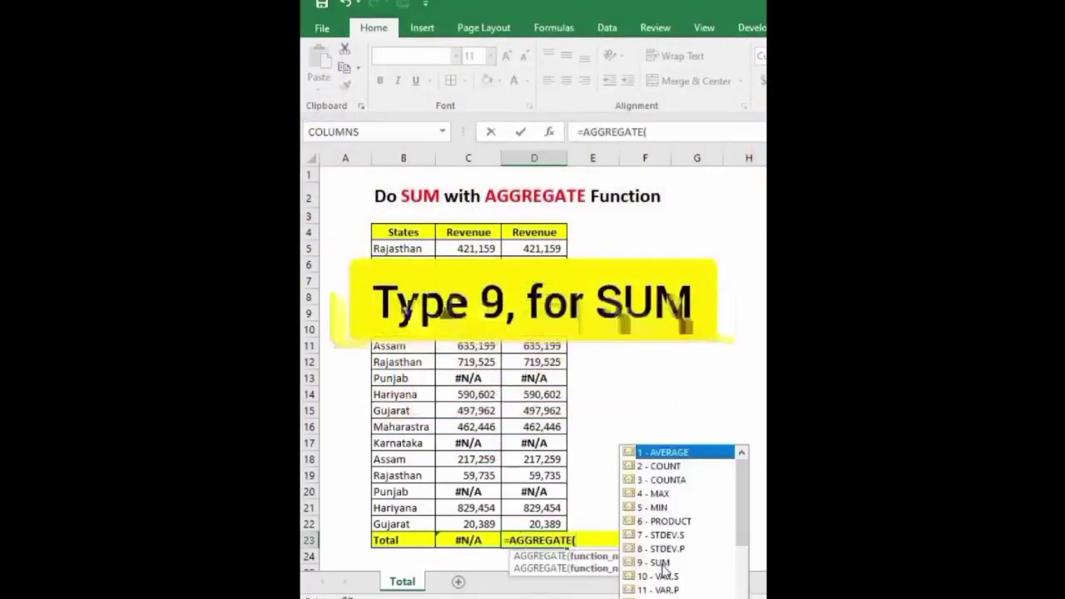
type("9")
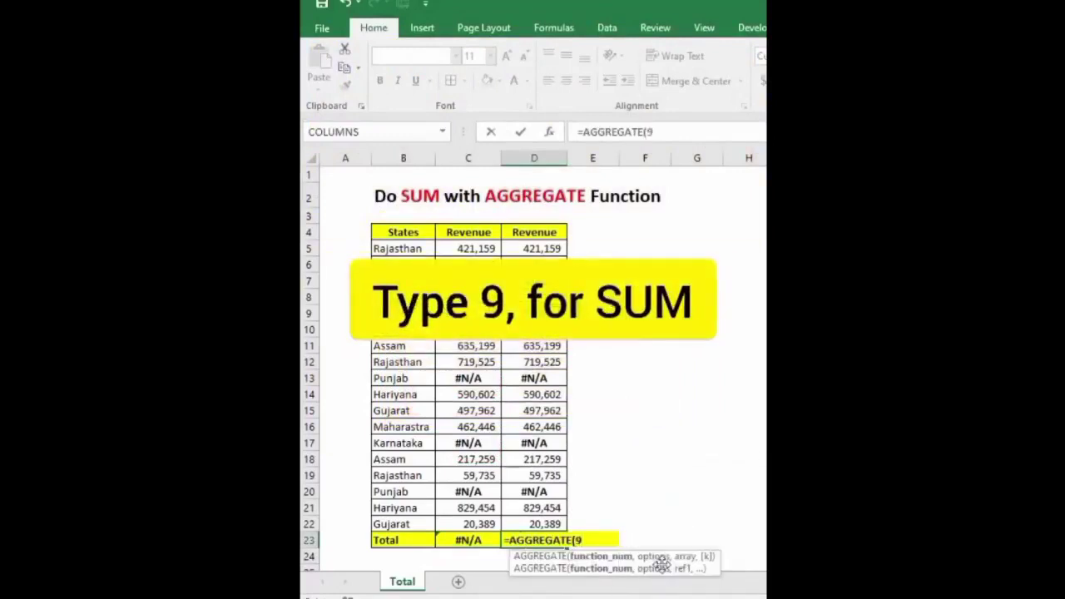
type(",")
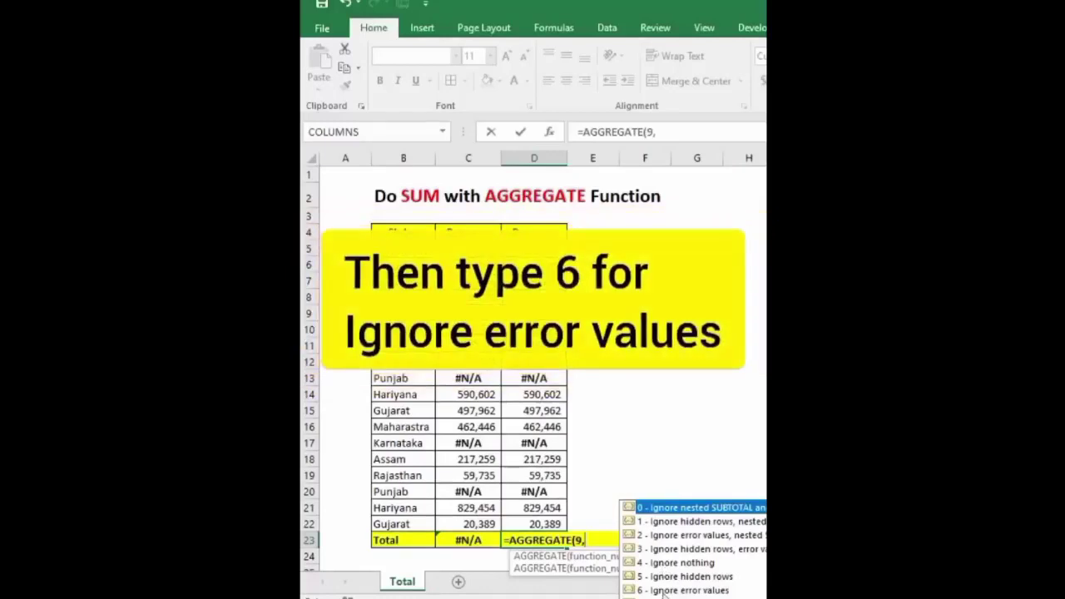
double_click(664, 590)
type(",")
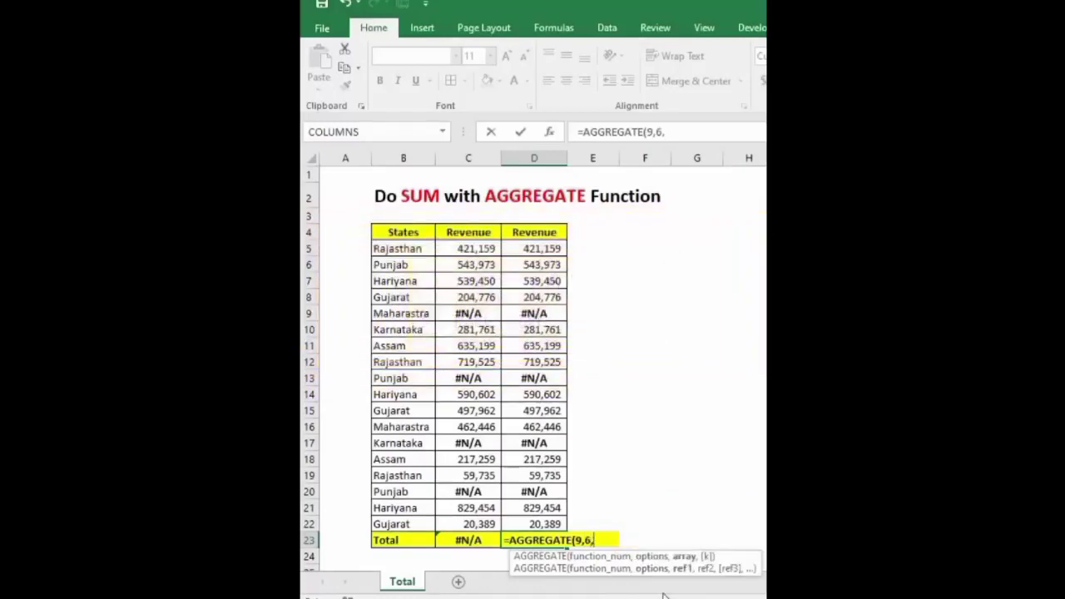
key("Up")
key("shift+Up")
key("shift+Up")
key("shift+Up")
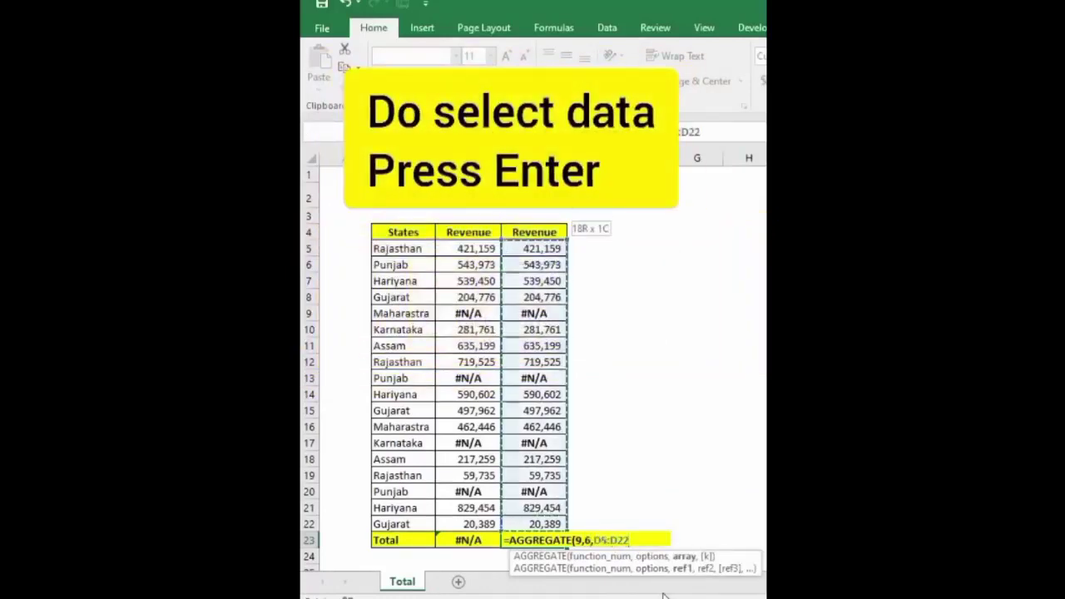
key("Return")
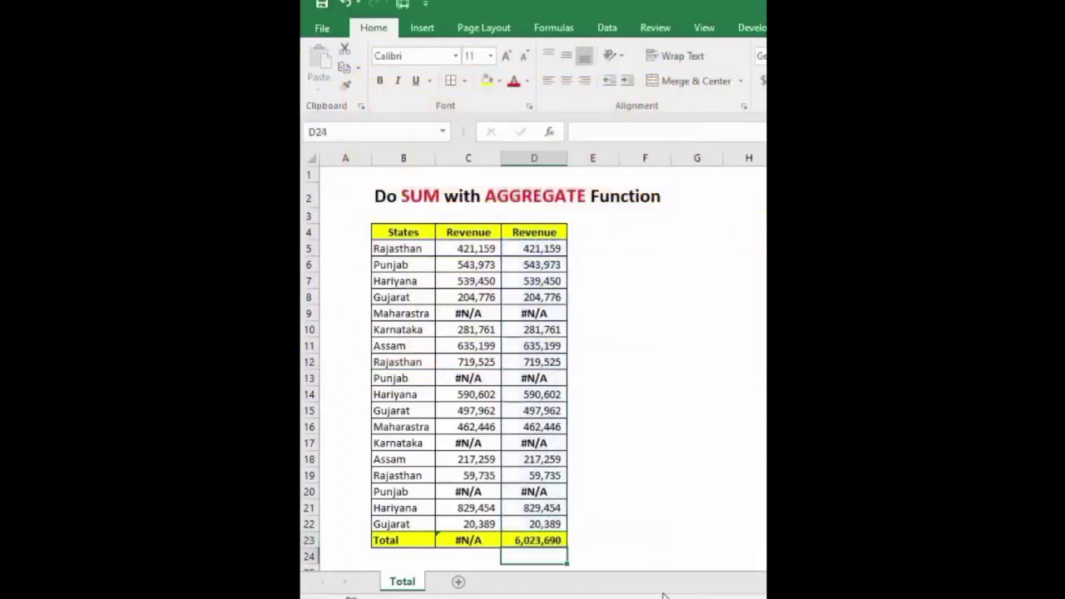
key("Left")
Step: Type 0 over each #N/A in column C, including Punjab, Karnataka and Maharastra
key("Up")
key("Up")
key("Up")
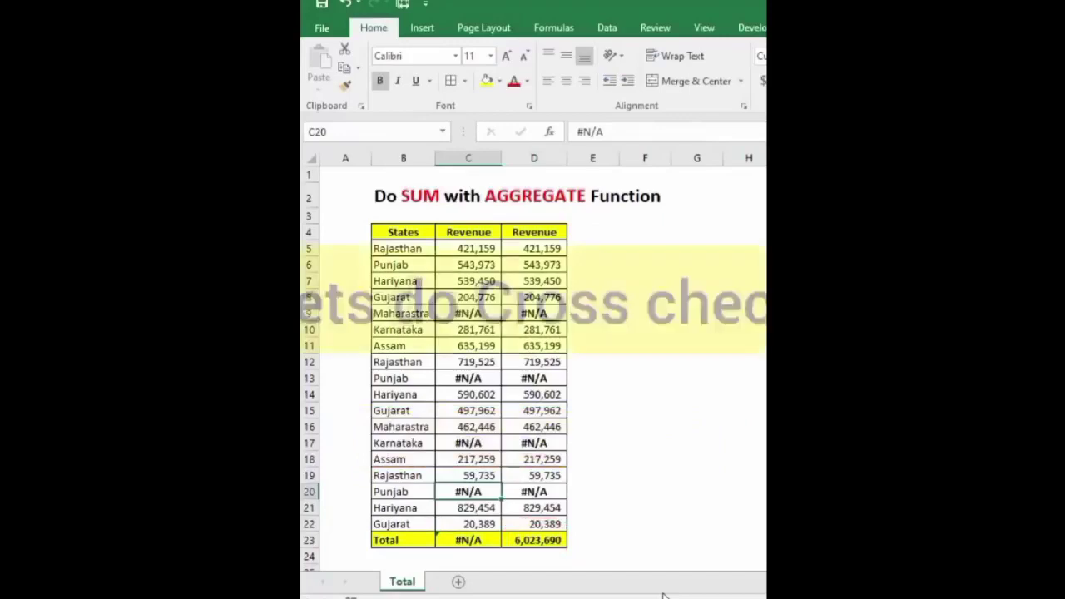
type("0")
key("Up")
key("Up")
key("Up")
type("0")
key("Up")
key("Up")
key("Up")
key("Up")
type("0")
key("Up")
key("Up")
key("Up")
key("Up")
type("0")
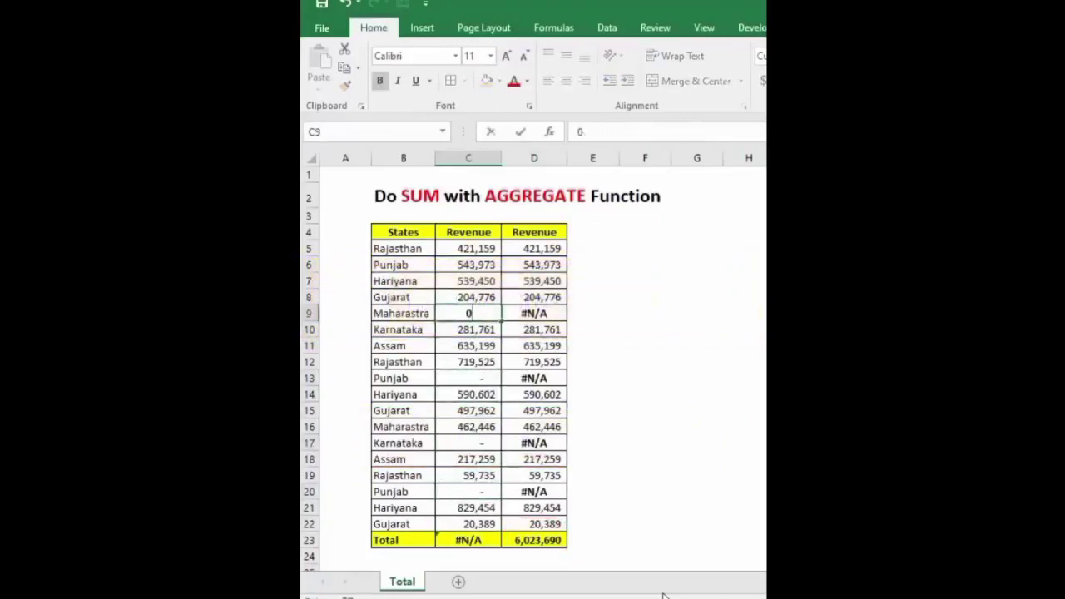
key("Down")
key("Down")
key("Down")
key("Down")
key("Down")
key("Down")
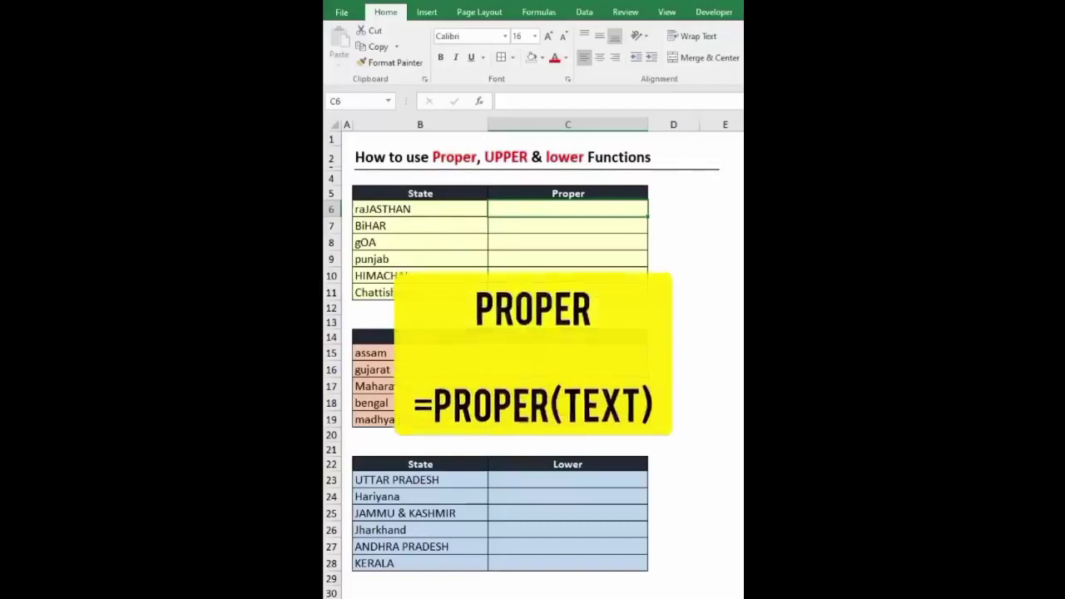
Step: Enter =PROPER(B6) in C6 and copy it down through C11 to proper-case the states
type("=")
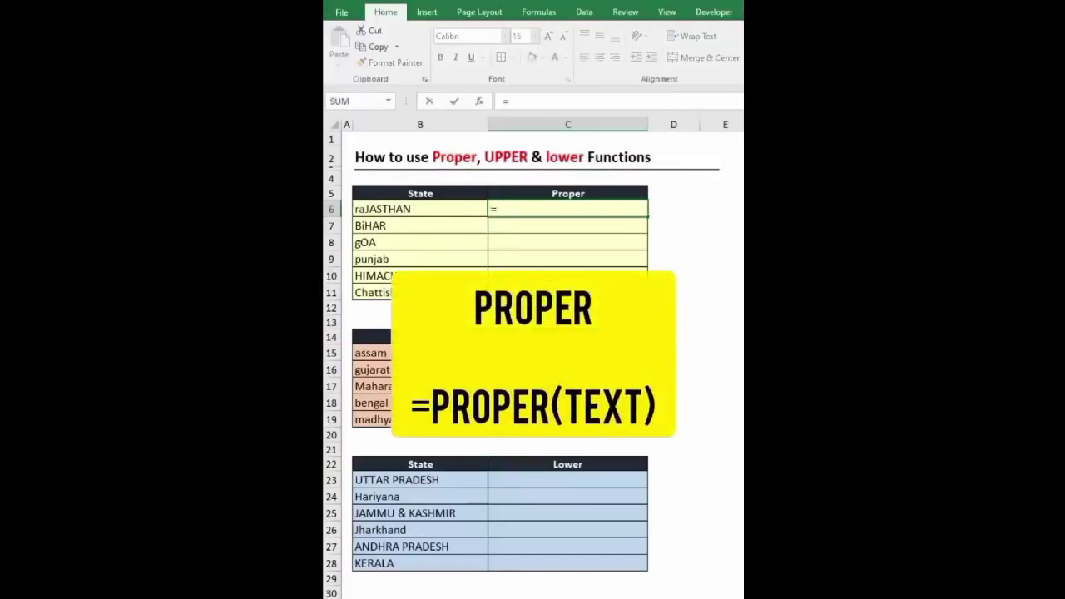
type("prop")
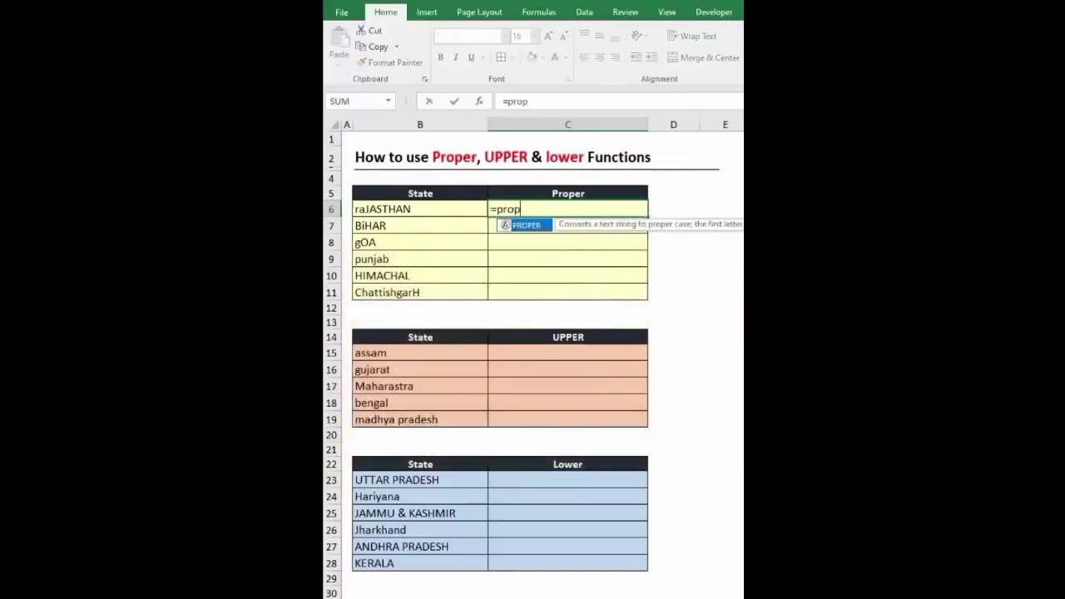
key("Tab")
left_click(420, 209)
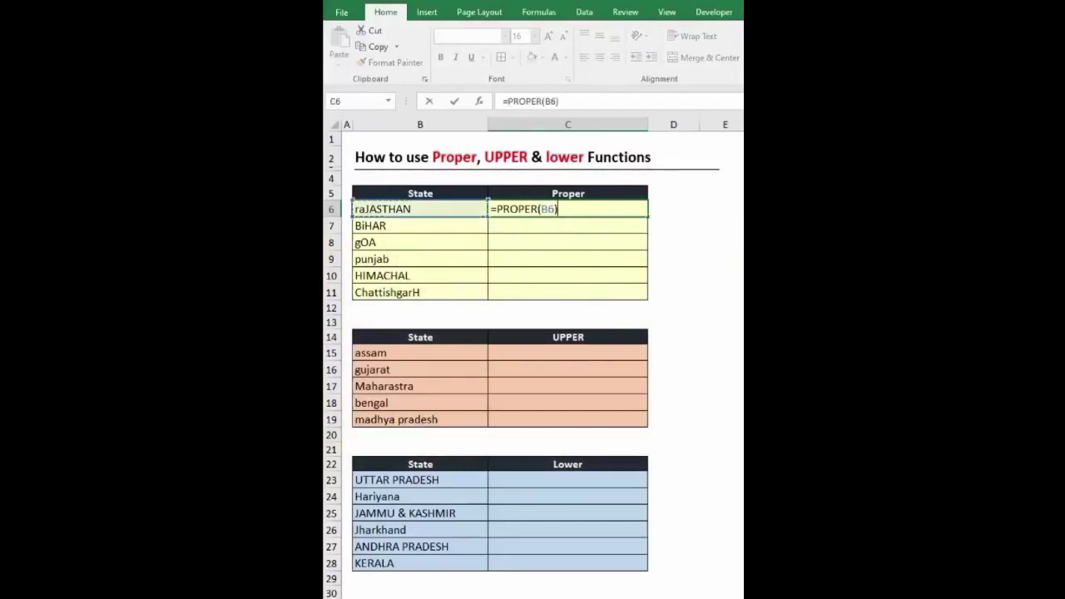
key("Return")
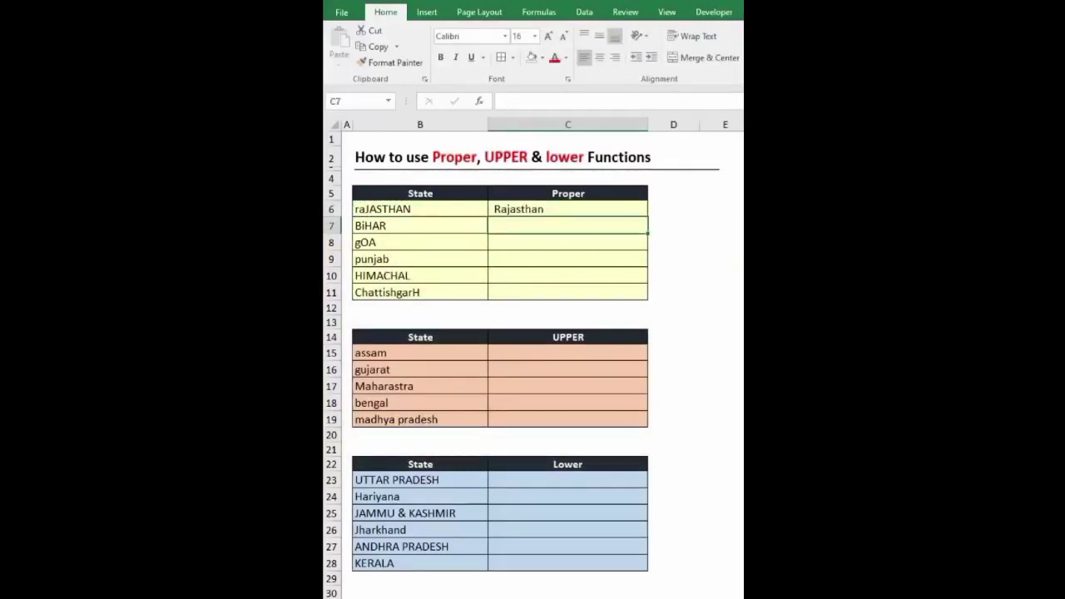
key("Up")
key("ctrl+c")
key("shift+Down")
key("shift+Down")
key("shift+Down")
key("shift+Down")
key("shift+Down")
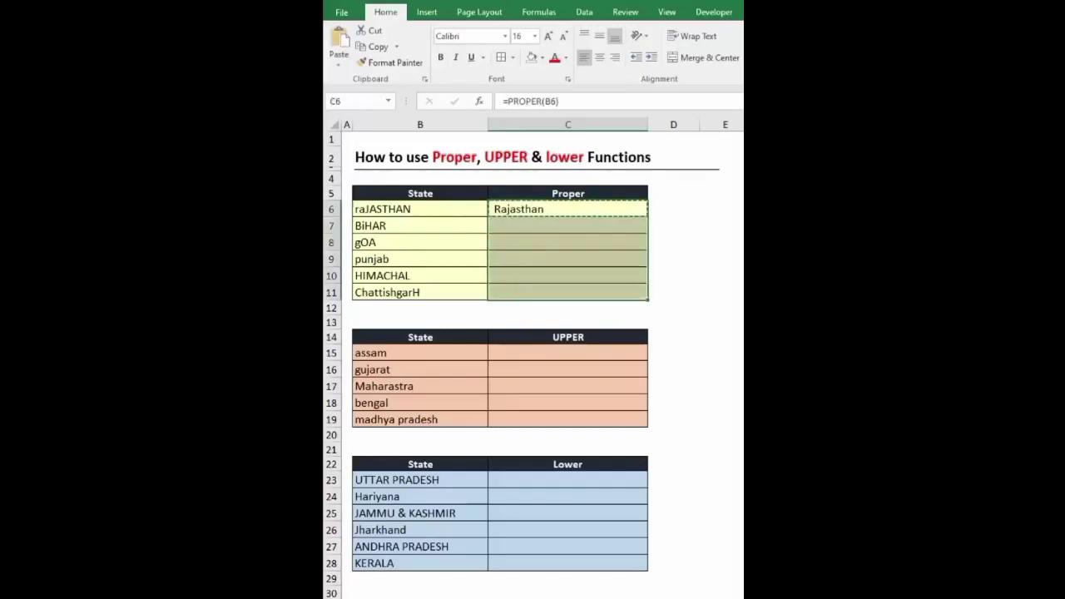
key("ctrl+v")
key("Escape")
key("Down")
key("Down")
key("Down")
key("Down")
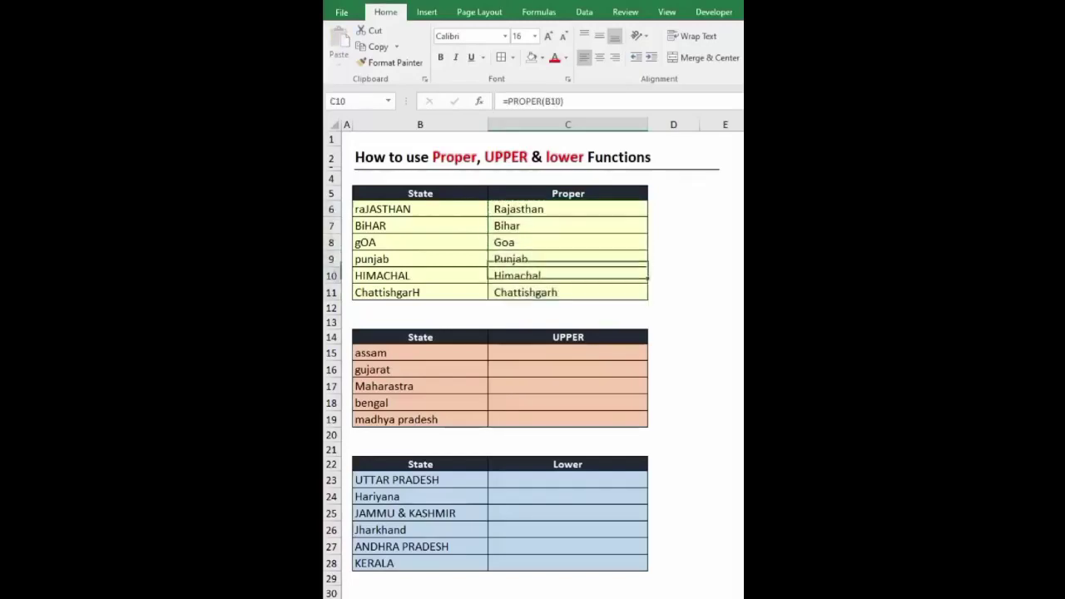
key("Down")
key("Down")
key("Down")
key("Down")
key("Down")
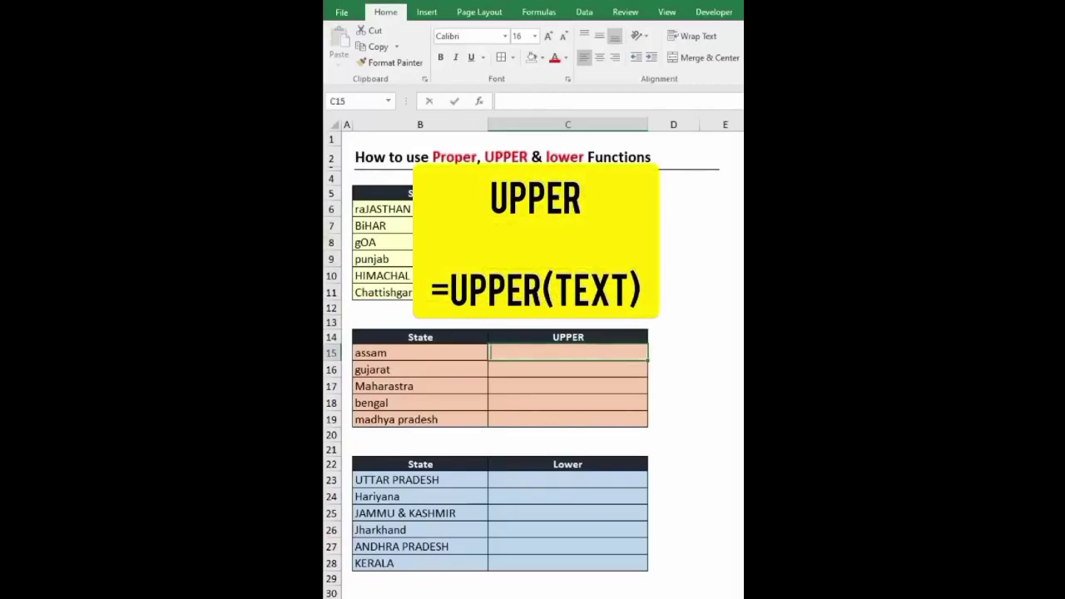
Step: Enter =UPPER(B15) in C15 and paste it down to C19, giving ASSAM through MADHYA PRADESH
type("=")
type("upper")
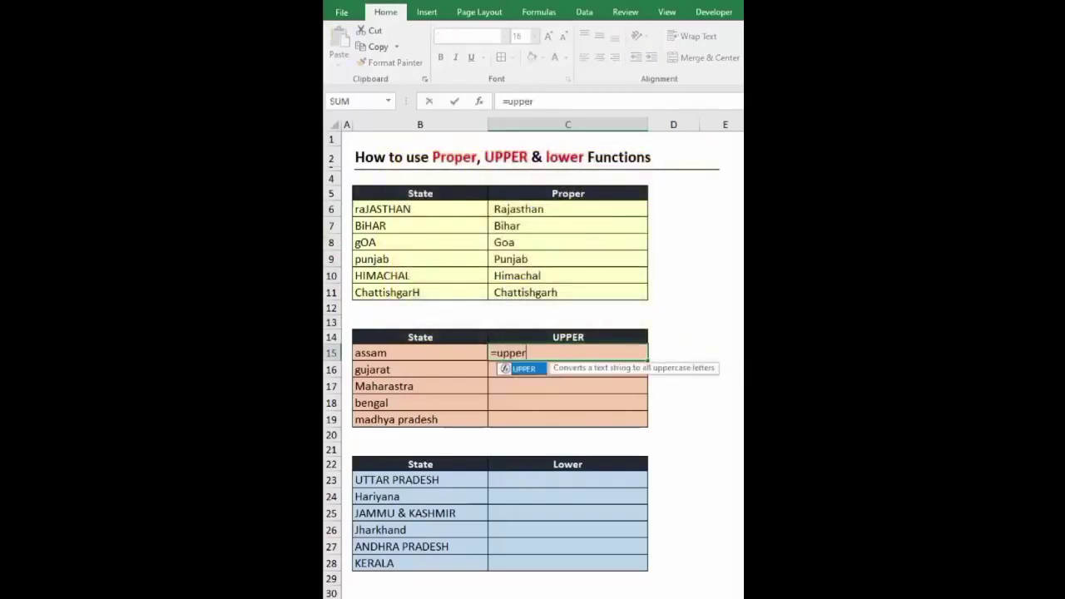
key("Tab")
key("Left")
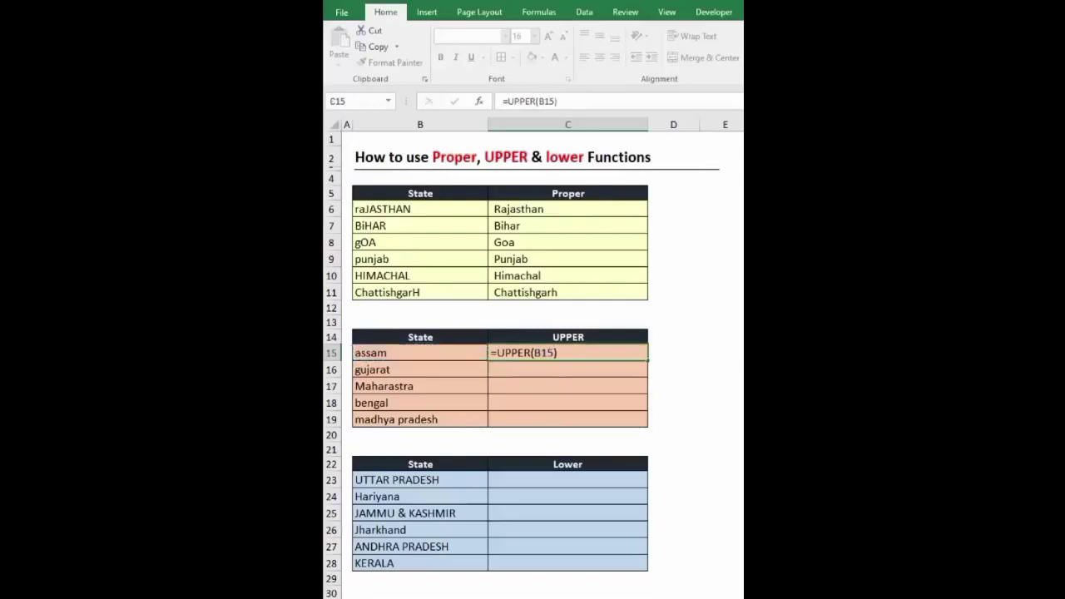
key("ctrl+Return")
key("ctrl+c")
key("shift+Down")
key("shift+Down")
key("ctrl+v")
left_click(567, 419)
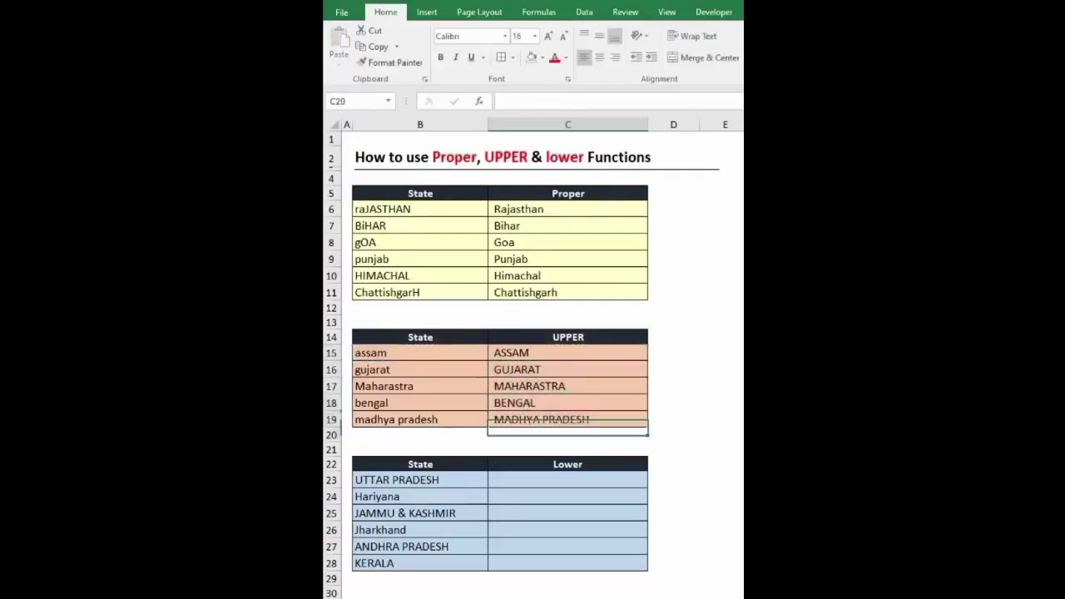
left_click(568, 480)
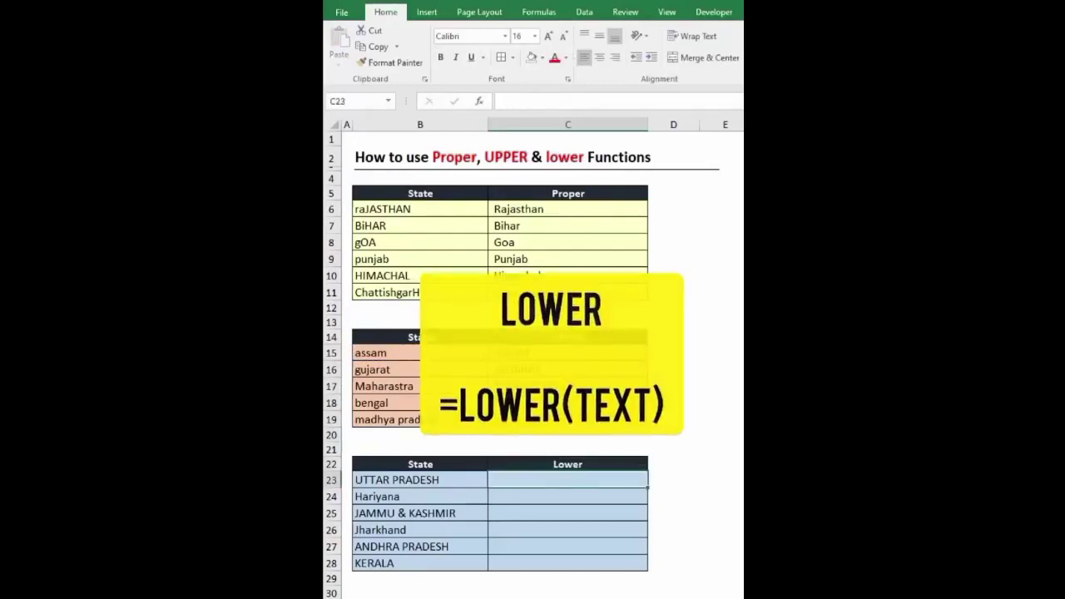
Step: Enter =LOWER(B23) in C23 and fill it down to C28 for lowercase state names
type("=lower")
key("Tab")
left_click(396, 480)
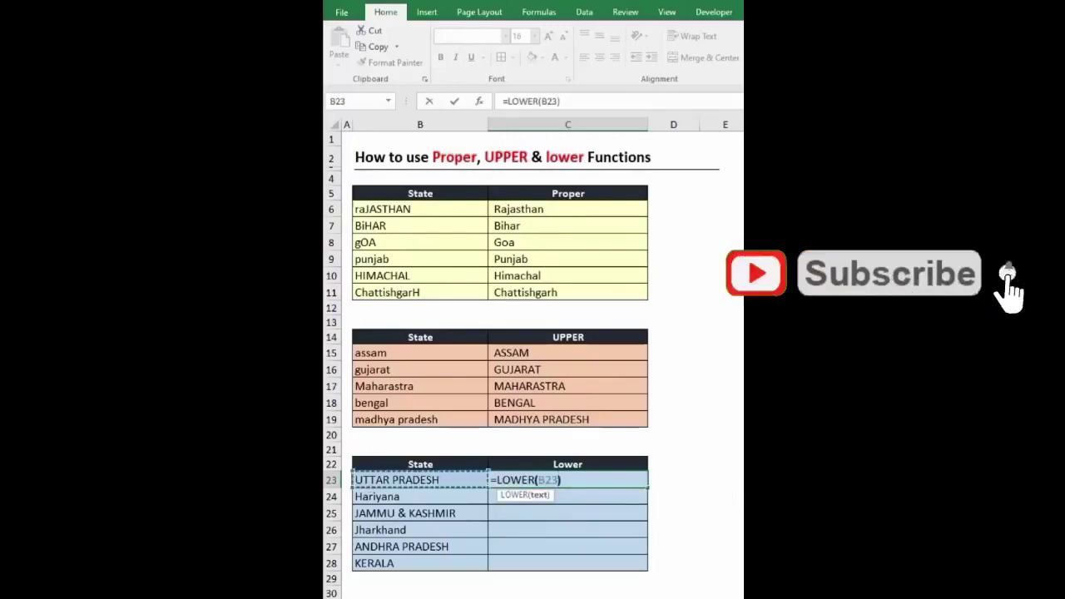
key("Return")
key("Up")
key("ctrl+c")
left_click_drag(567, 497, 568, 514)
left_click_drag(648, 517, 648, 572)
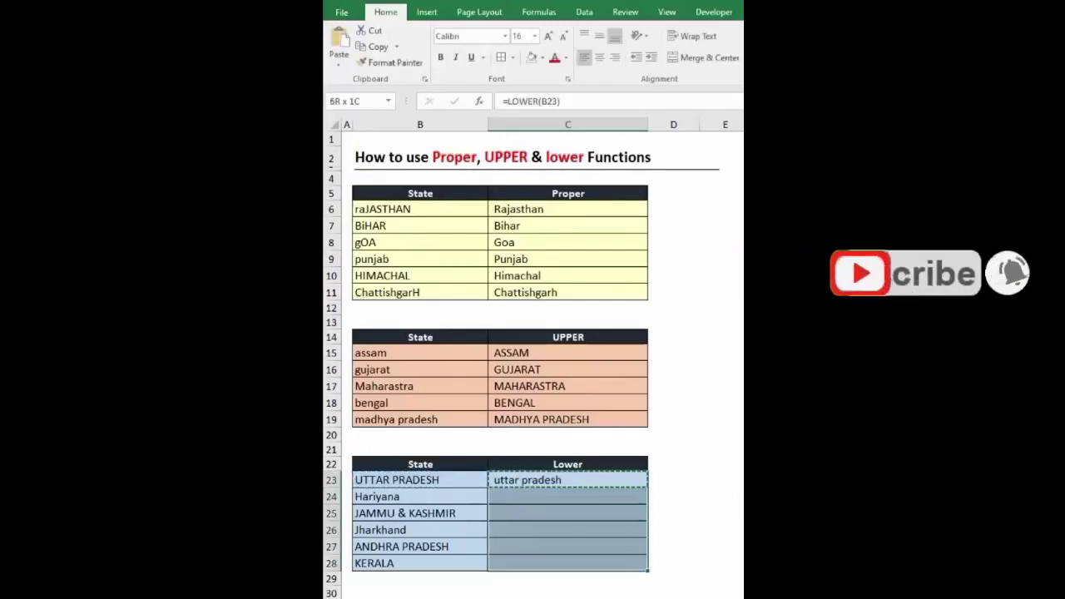
left_click(568, 464)
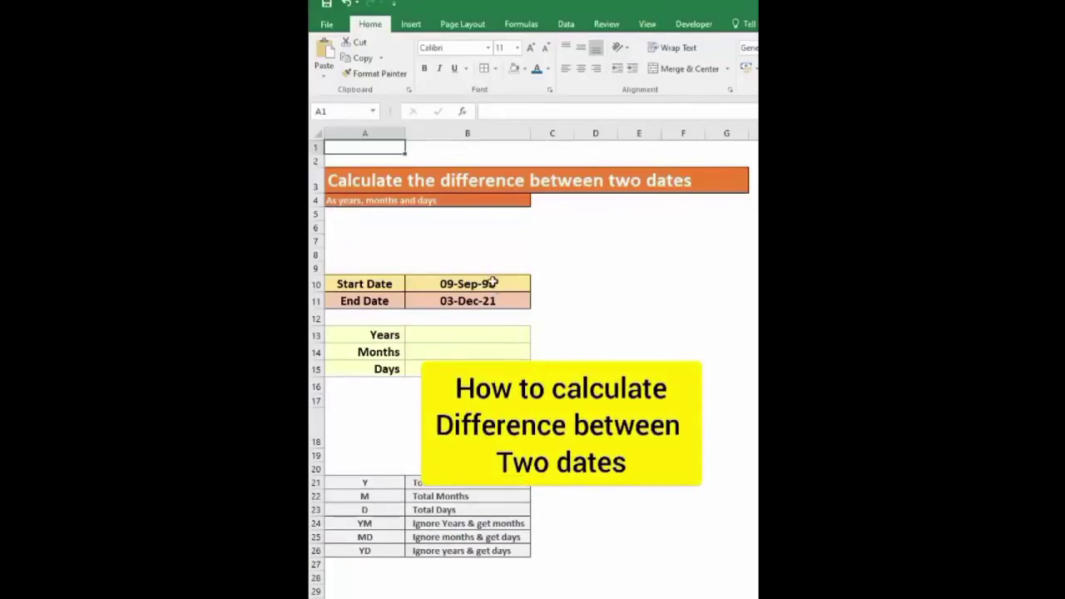
Step: Enter =DATEDIF(B10,B11,"Y") in B13 so the Years cell shows 23
left_click(509, 286)
left_click(508, 302)
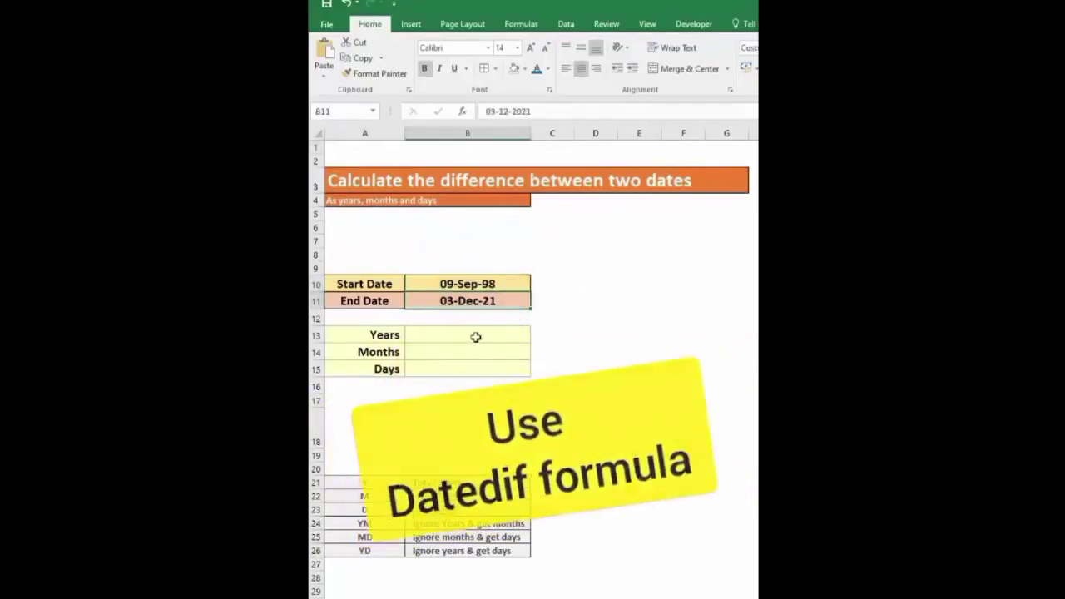
left_click(475, 336)
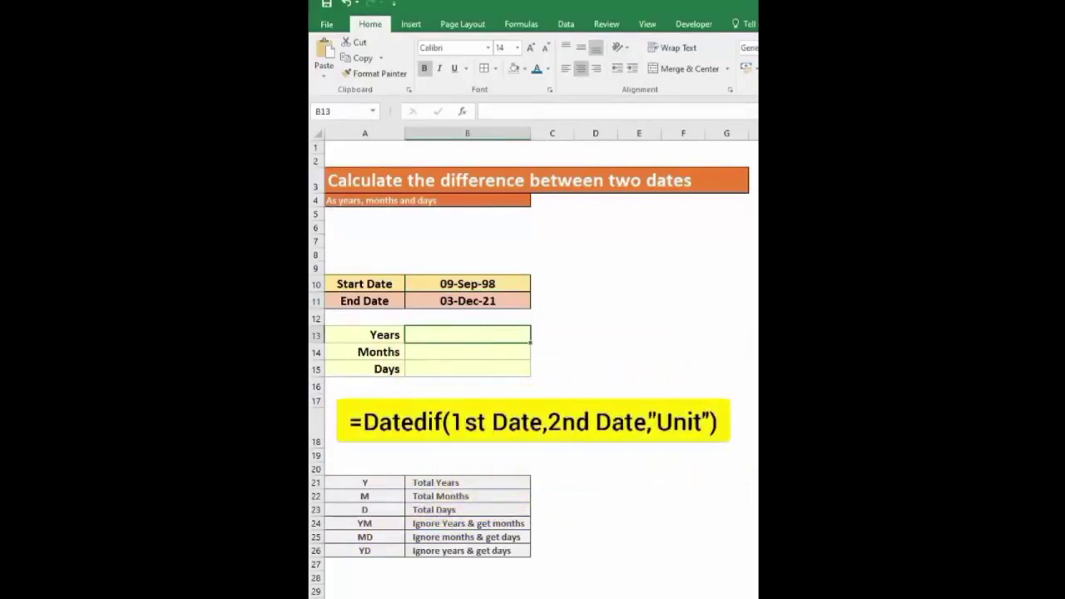
type("=dated")
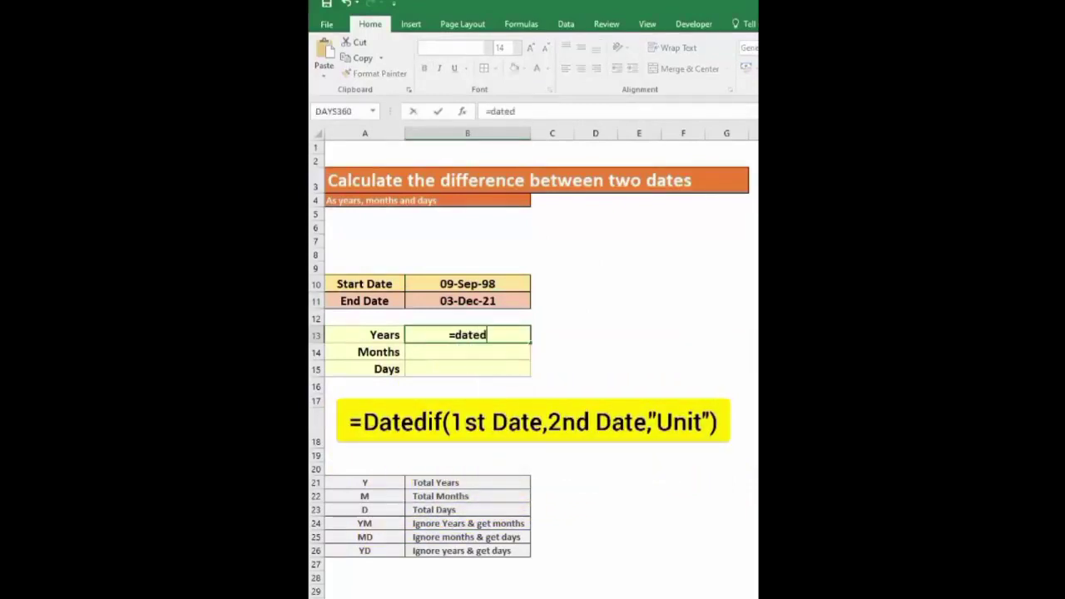
type("if(")
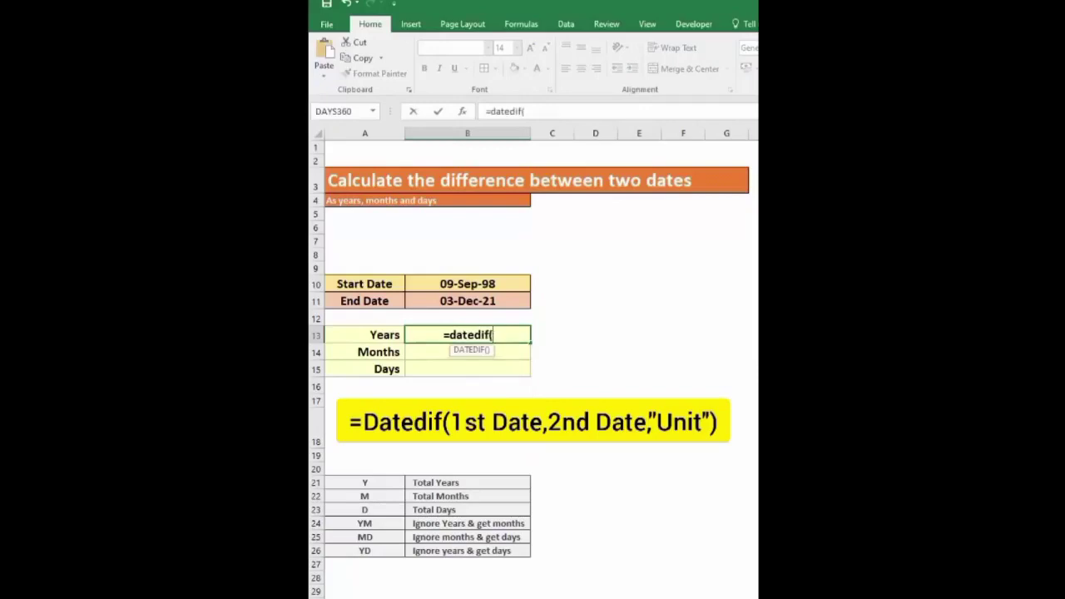
left_click(497, 283)
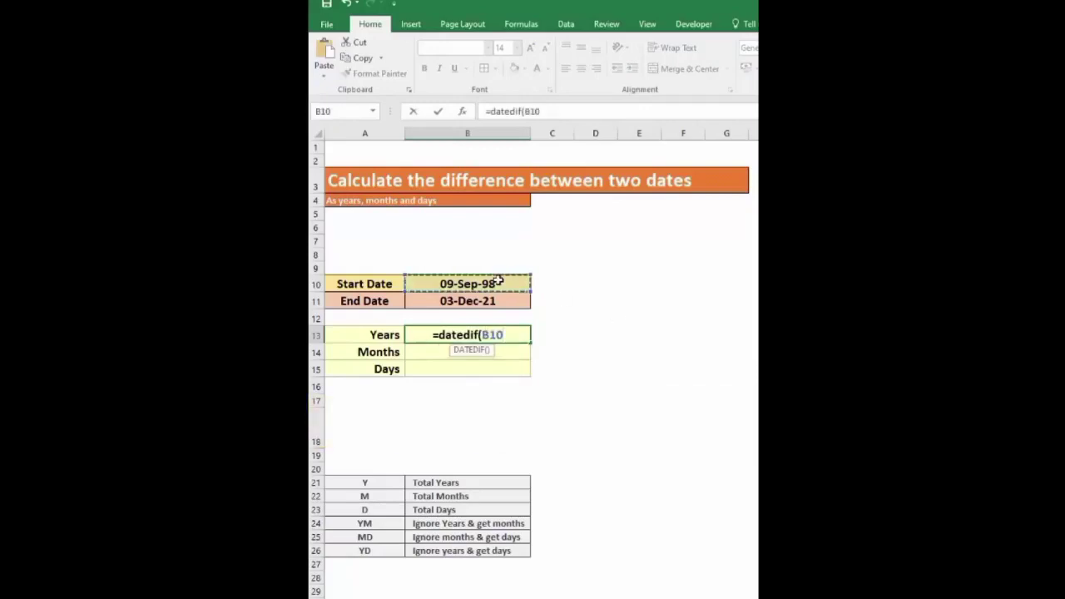
type(",")
left_click(499, 300)
type(",")
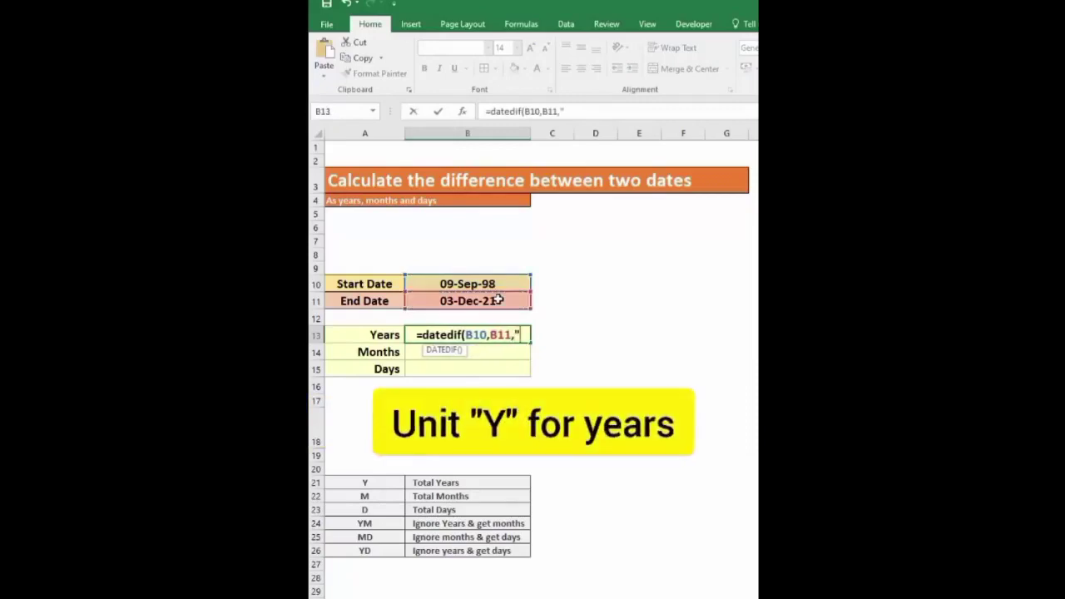
type("\"")
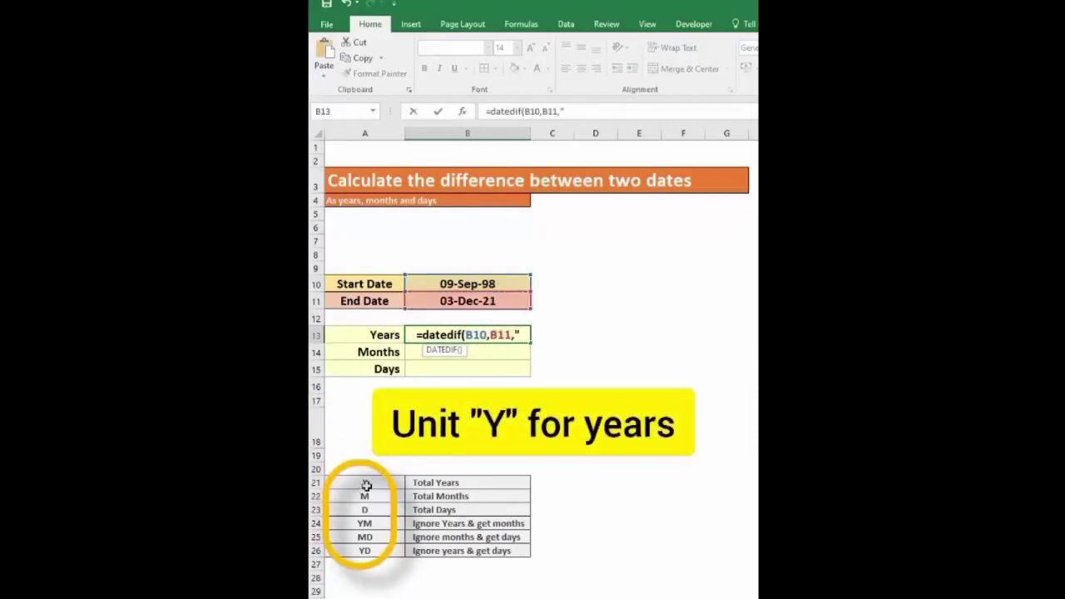
type("Y\")")
key("Return")
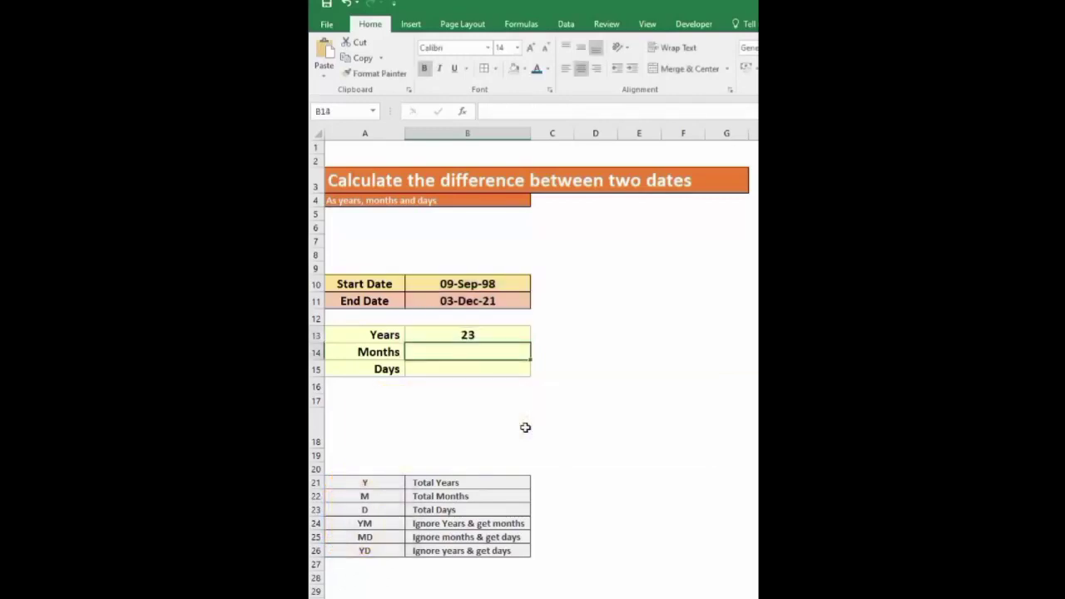
Step: Enter =DATEDIF(B10,B11,"YM") in B14 so the Months cell shows 2
type("=datedif(")
left_click(513, 286)
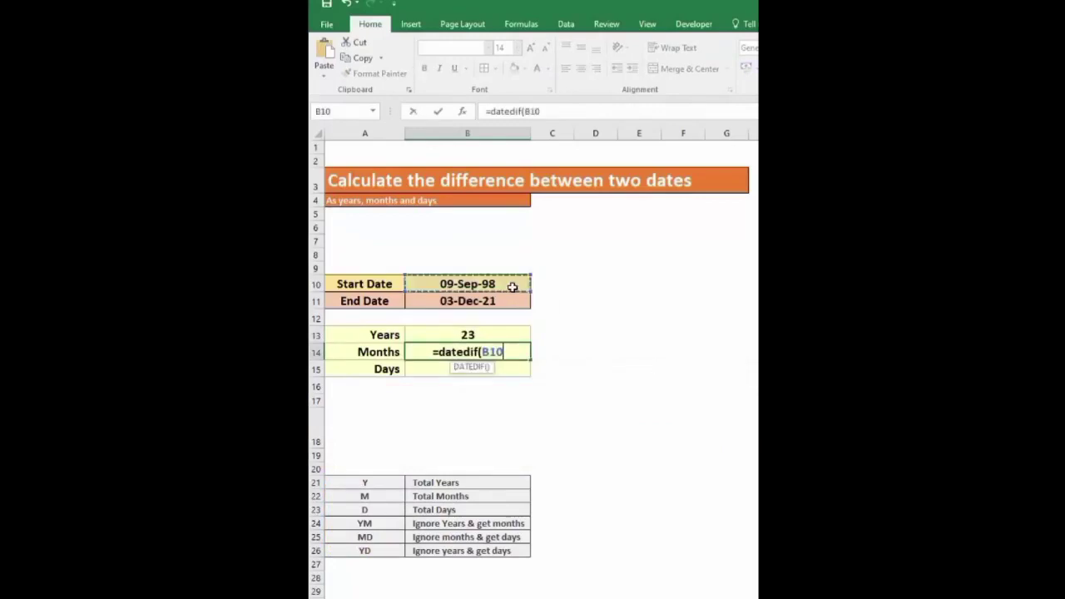
type(",")
left_click(502, 300)
type(",")
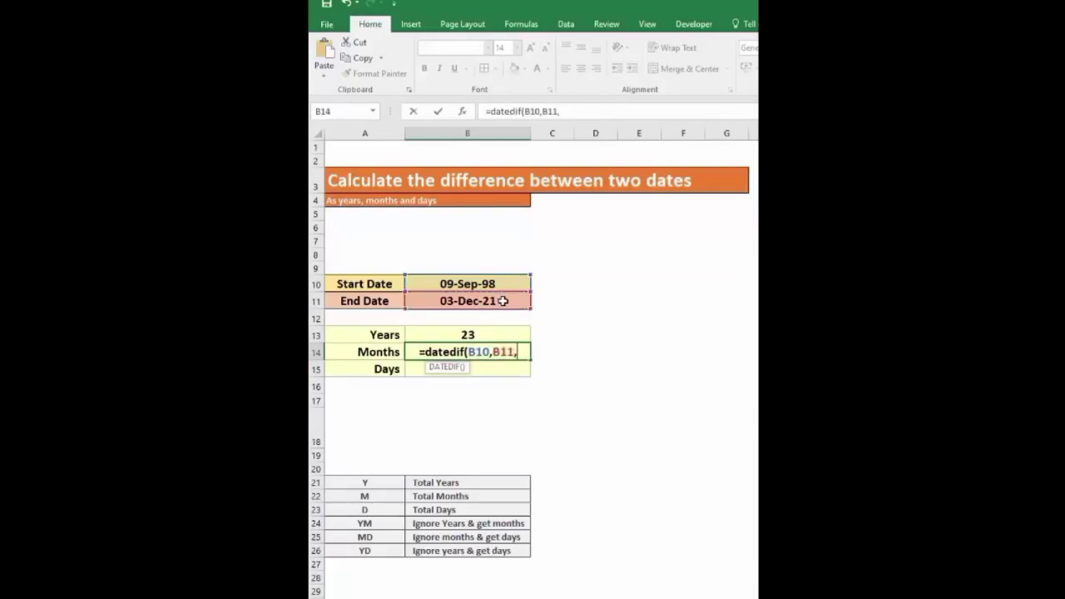
type("\"YM\")")
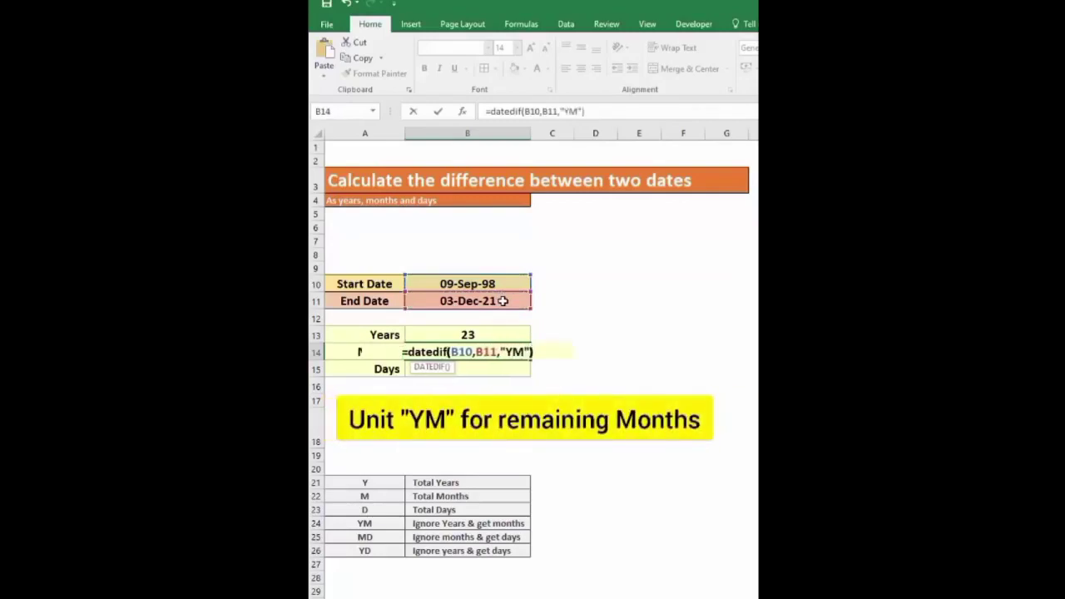
key("Return")
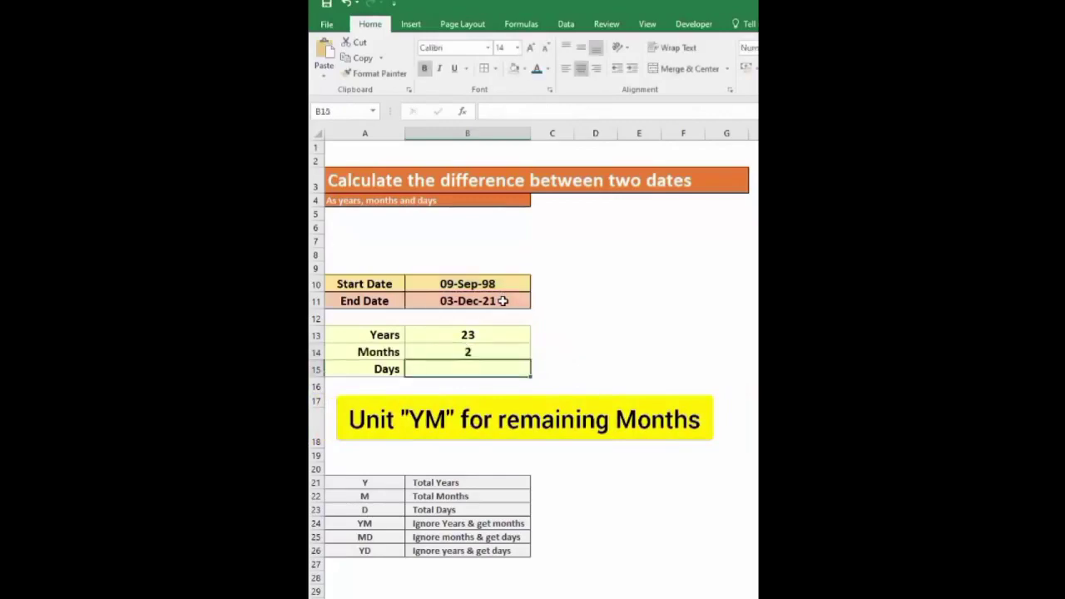
type("=datedi")
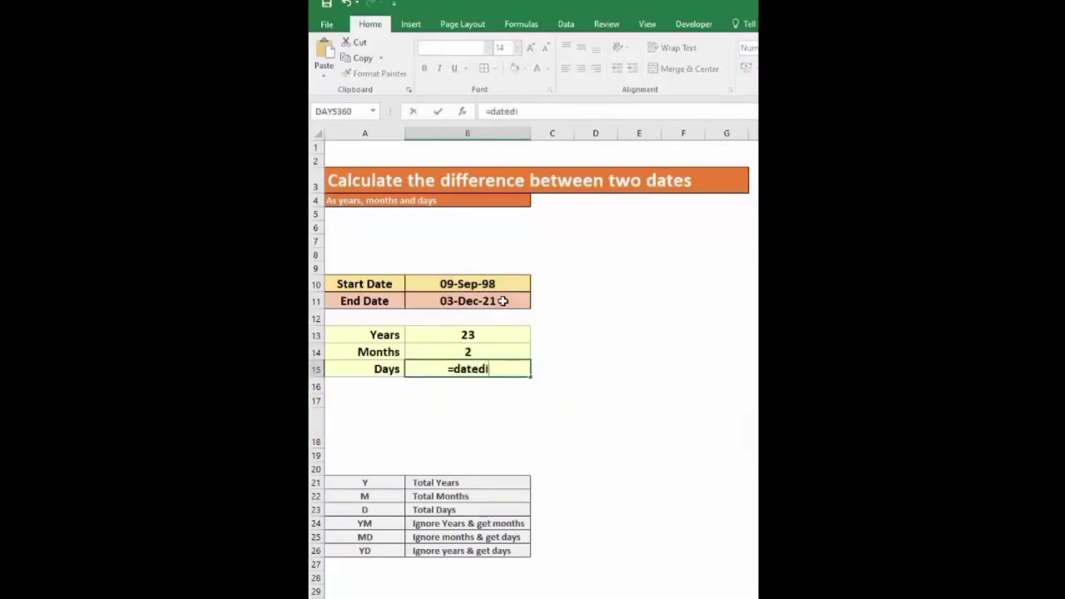
type("f(")
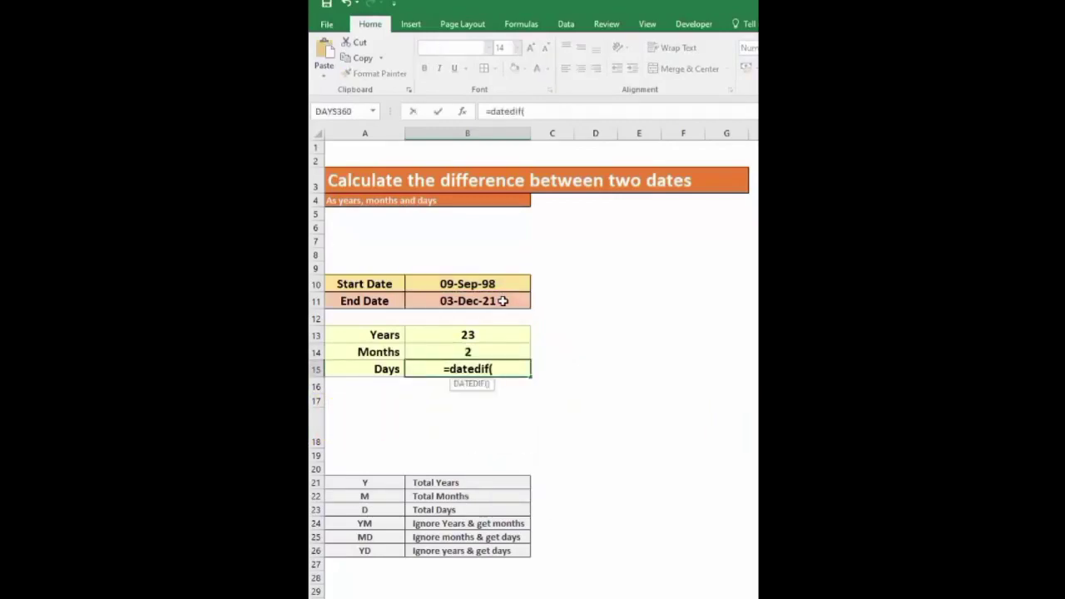
Step: Complete =DATEDIF(B10,B11,"MD") in B15 so the Days cell shows 24
left_click(502, 284)
type(",")
left_click(497, 302)
type(",")
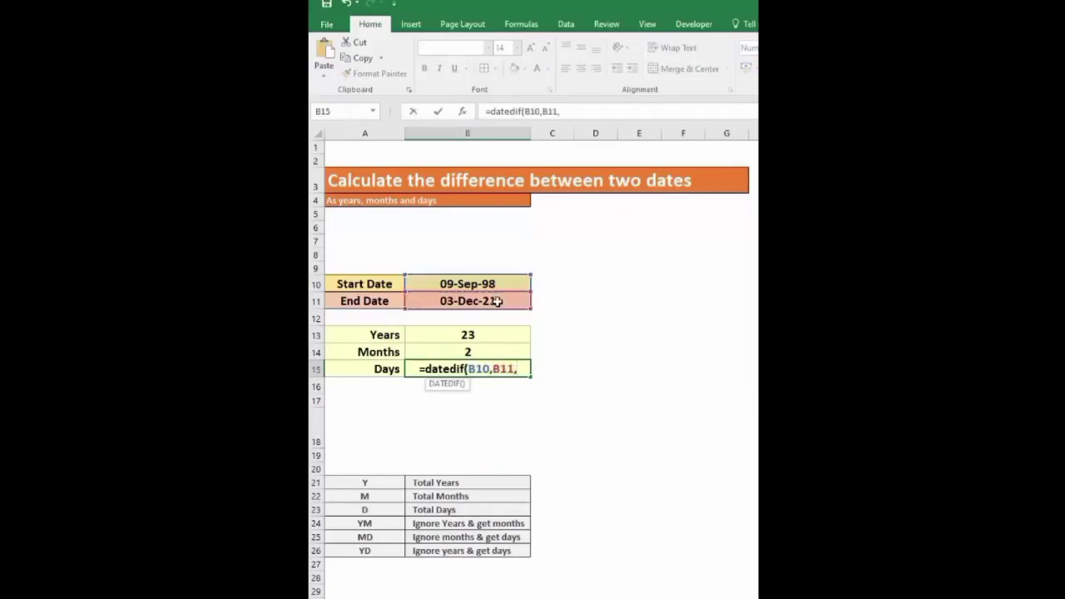
type("\"MD\")")
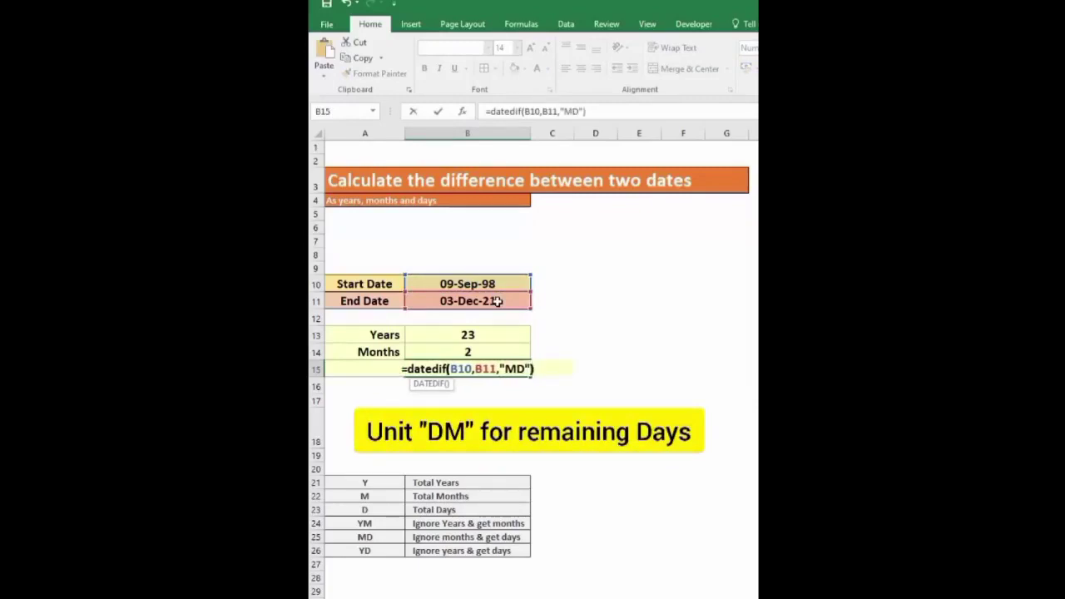
key("Return")
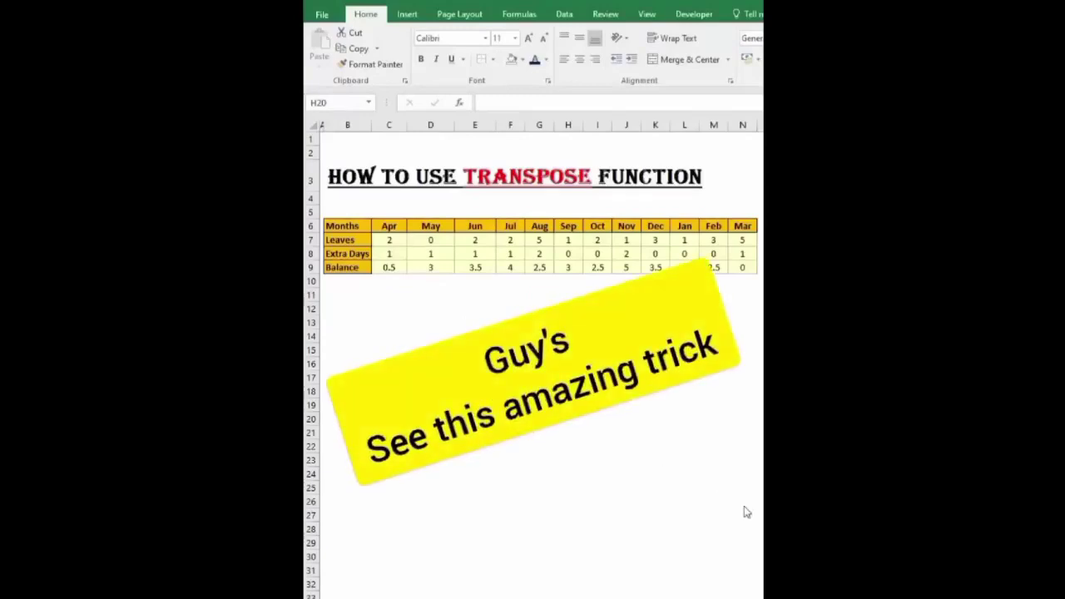
Step: Copy the months table B6:N9 and paste it transposed at B15 with Paste Special
left_click(348, 226)
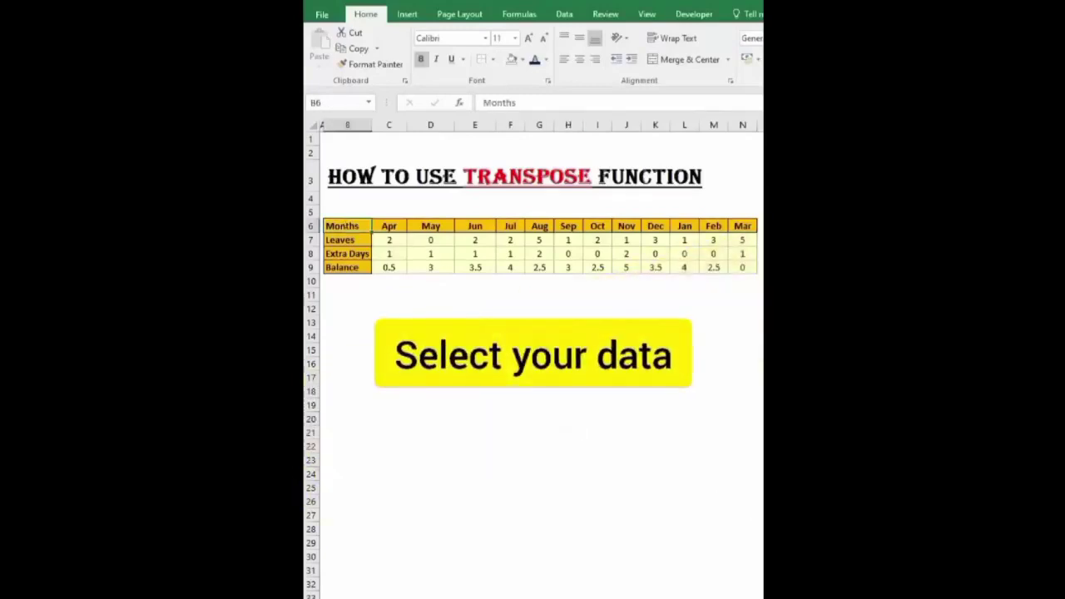
left_click_drag(348, 225, 742, 267)
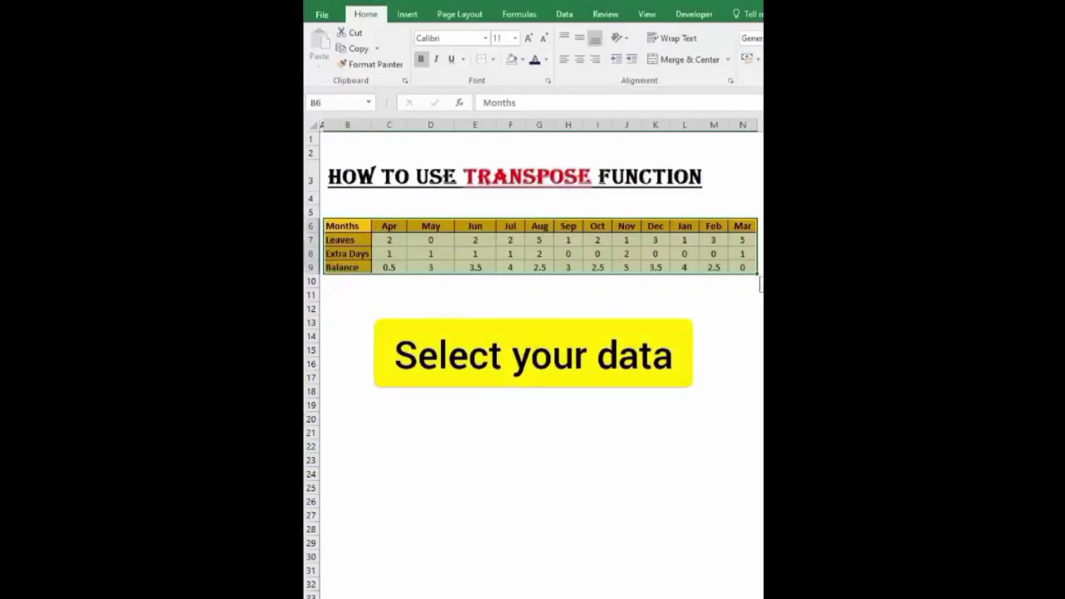
key("ctrl+c")
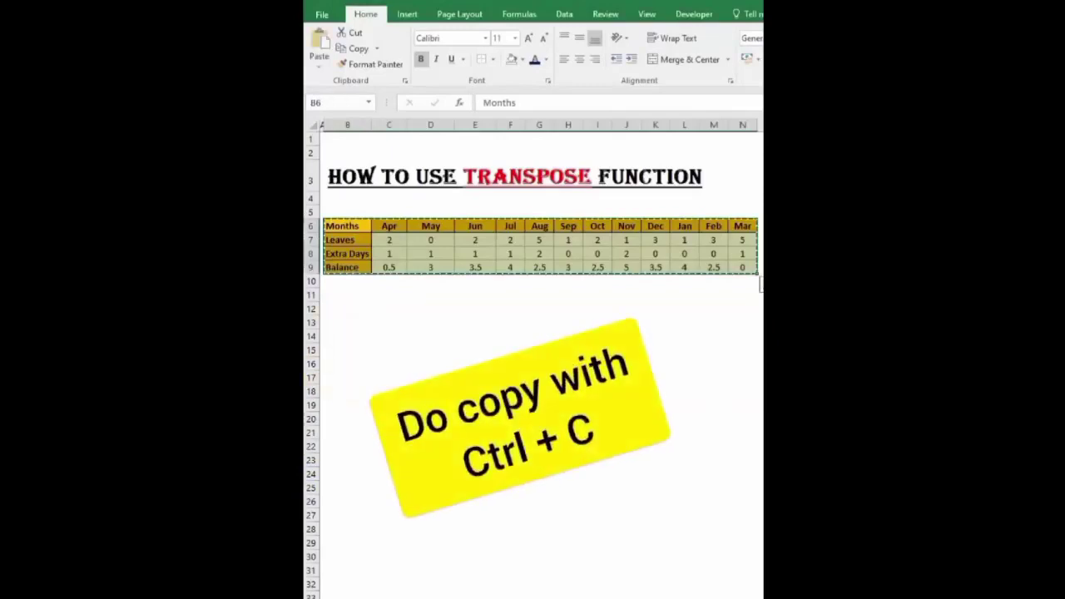
left_click(345, 347)
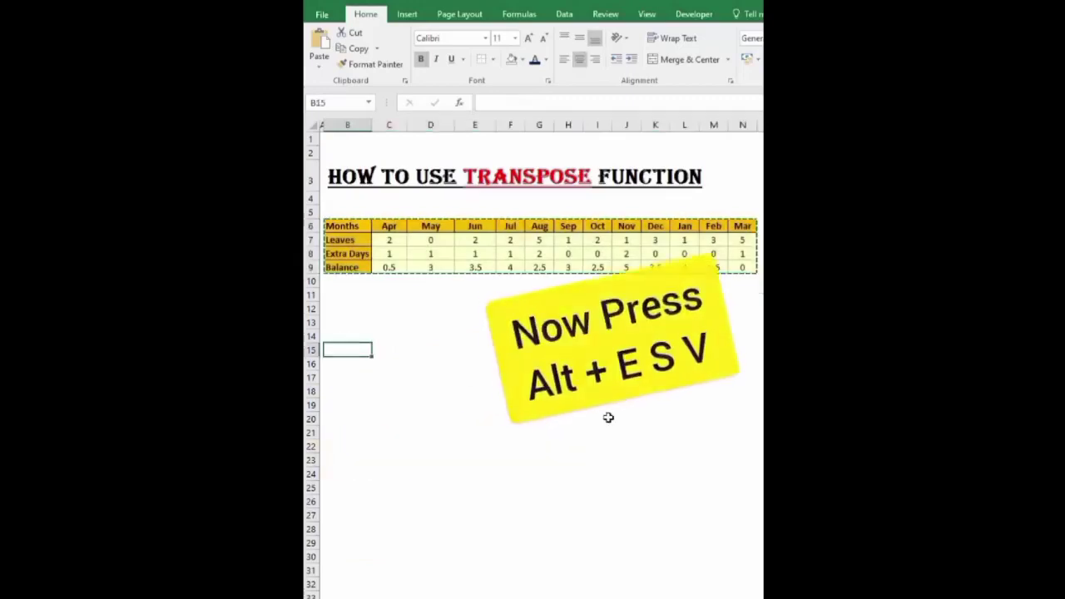
key("alt+e")
key("s")
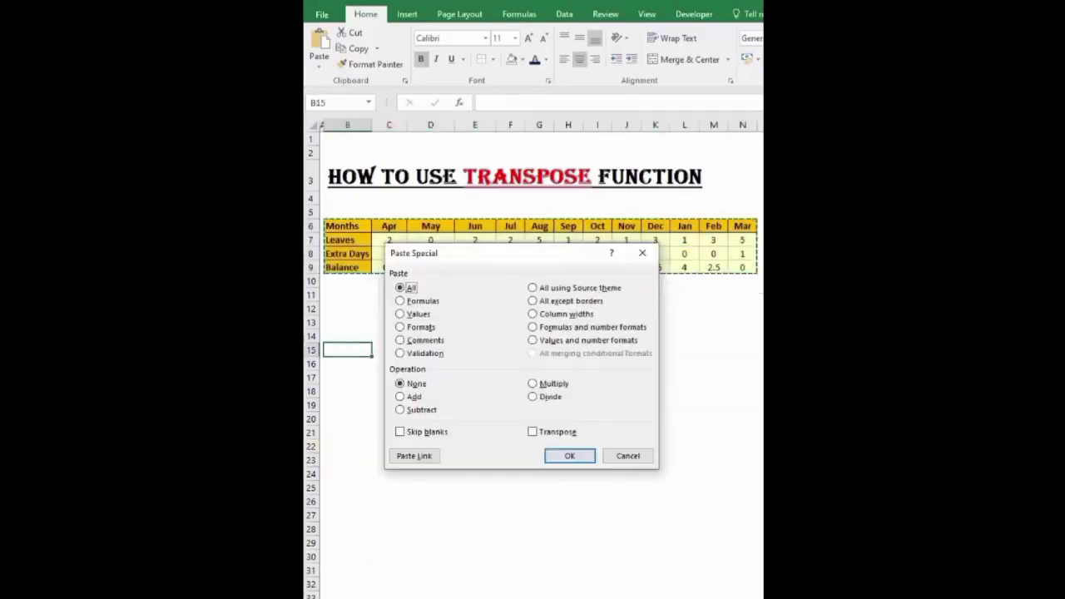
left_click(533, 433)
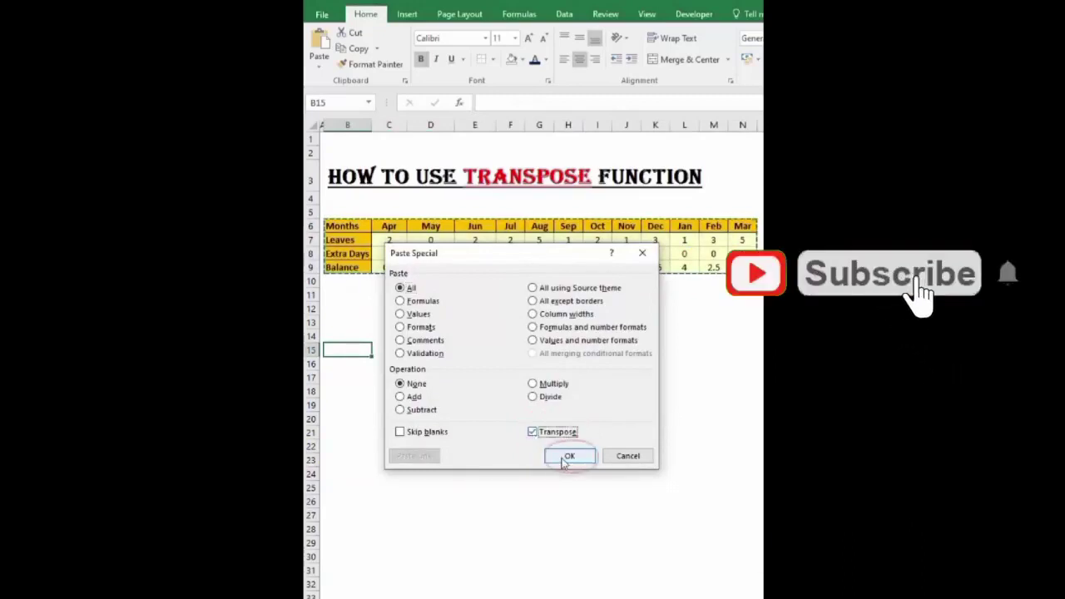
left_click(566, 457)
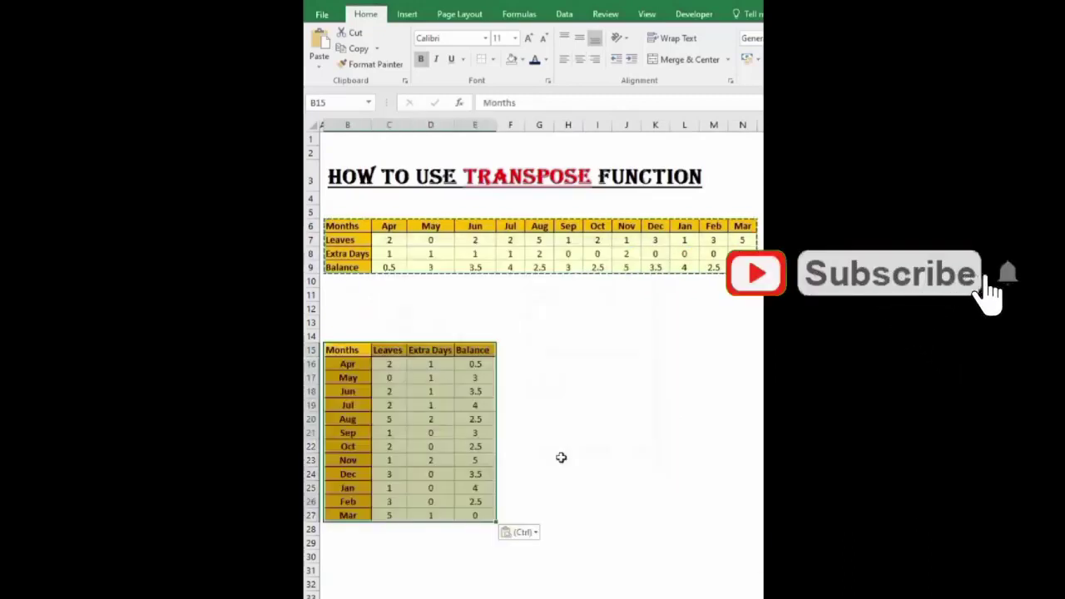
left_click(596, 500)
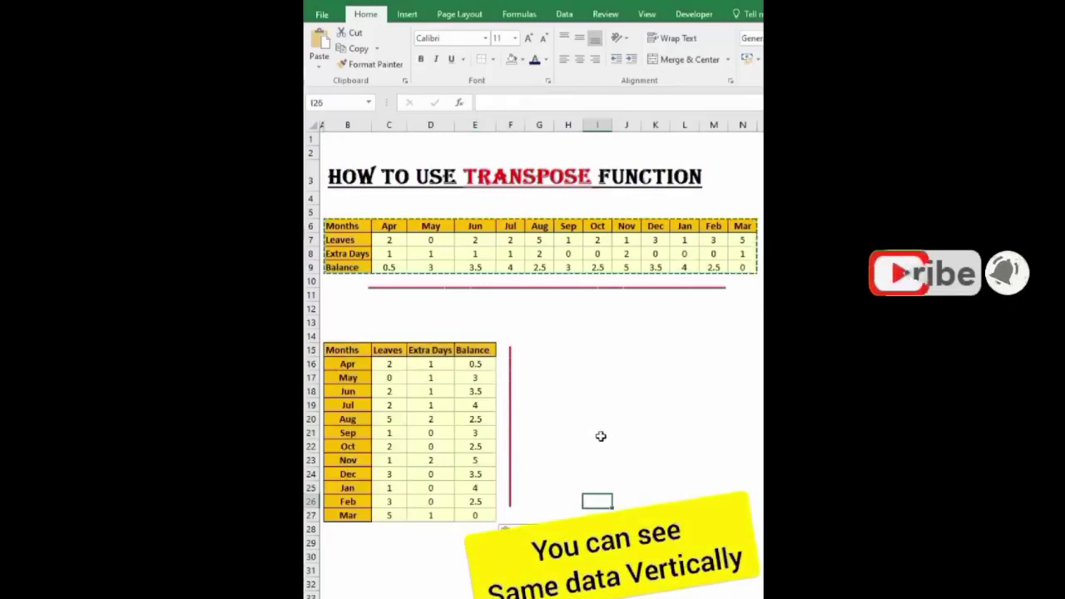
left_click(684, 556)
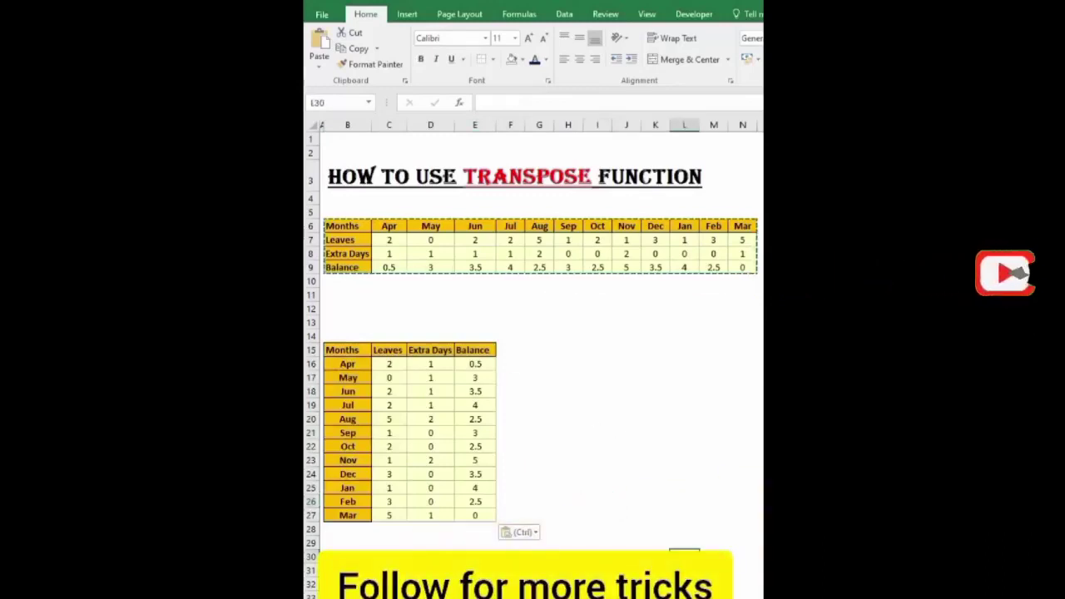
left_click(475, 408)
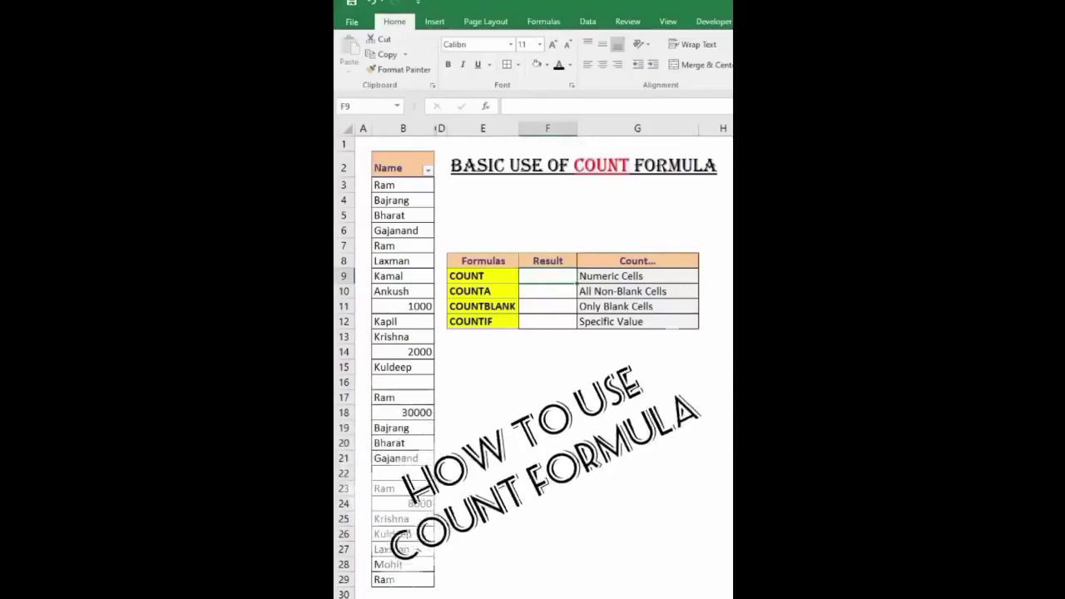
Step: Enter =COUNT(B3:B29) in F9 to count numeric Name cells (4)
type("=count")
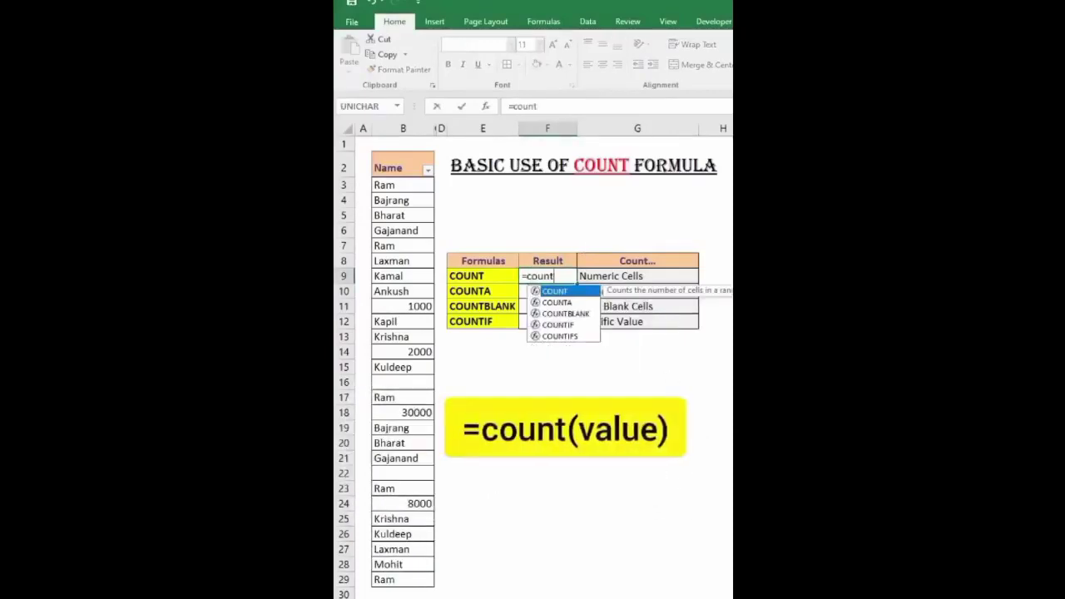
key("Tab")
left_click(403, 185)
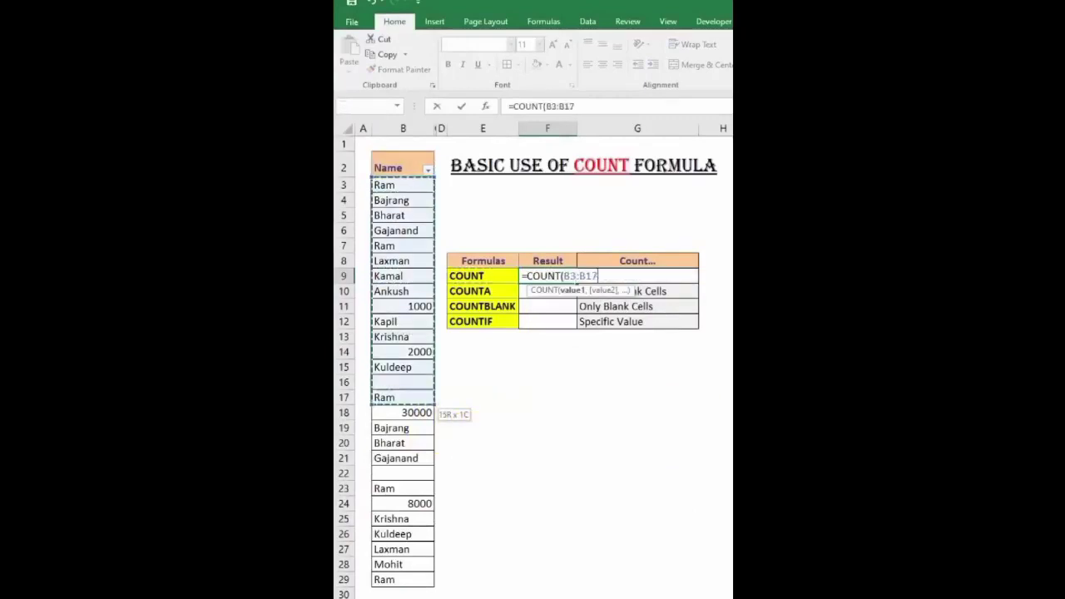
left_click_drag(403, 184, 408, 567)
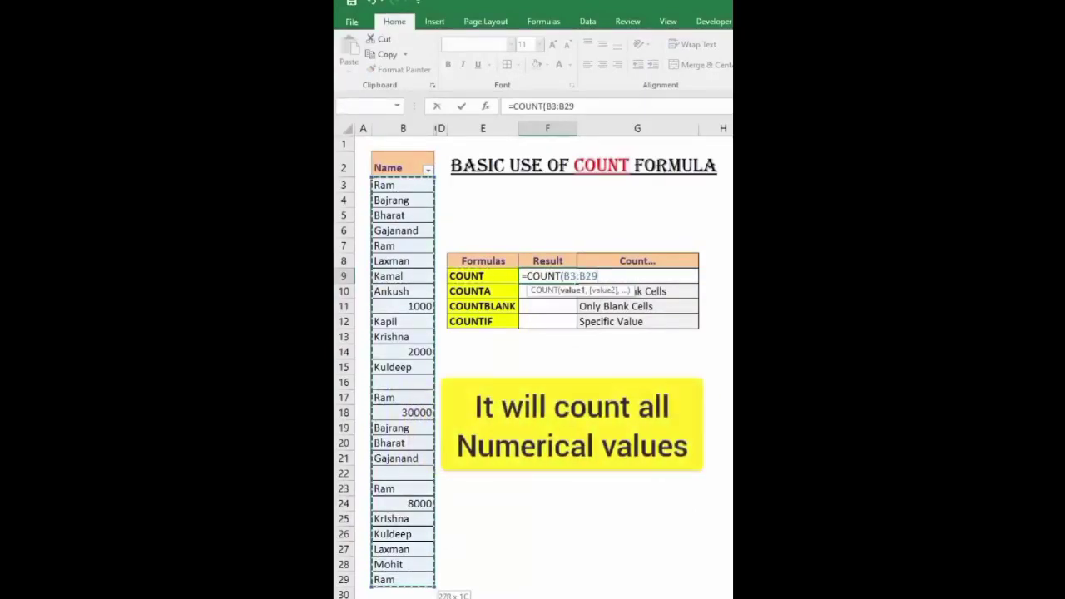
key("Return")
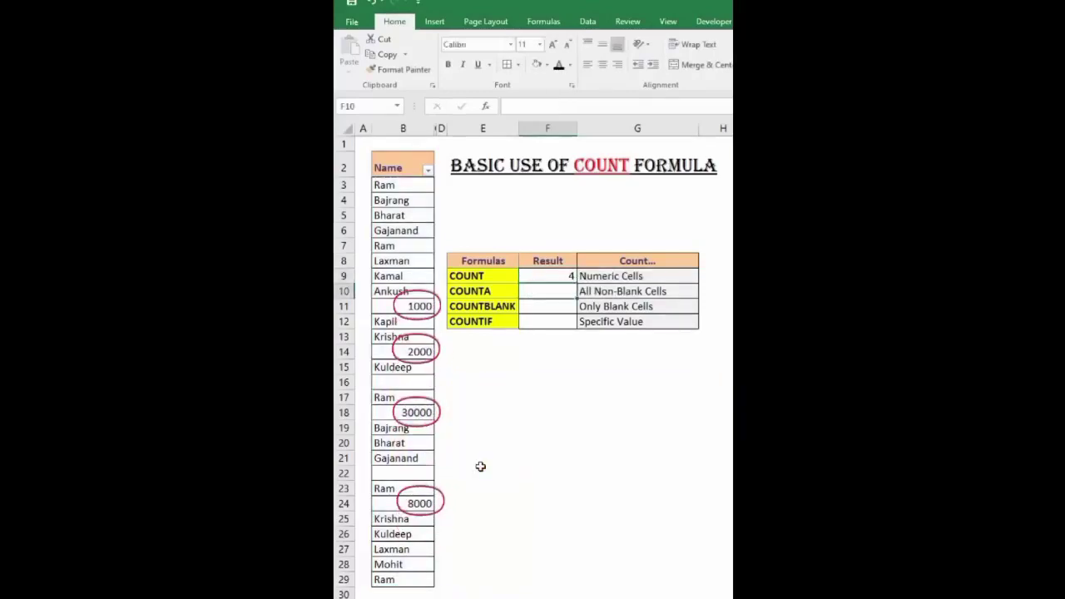
Step: Enter =COUNTA(B3:B25) in F10 to count non-blank Name cells (25)
type("=coun")
type("ta")
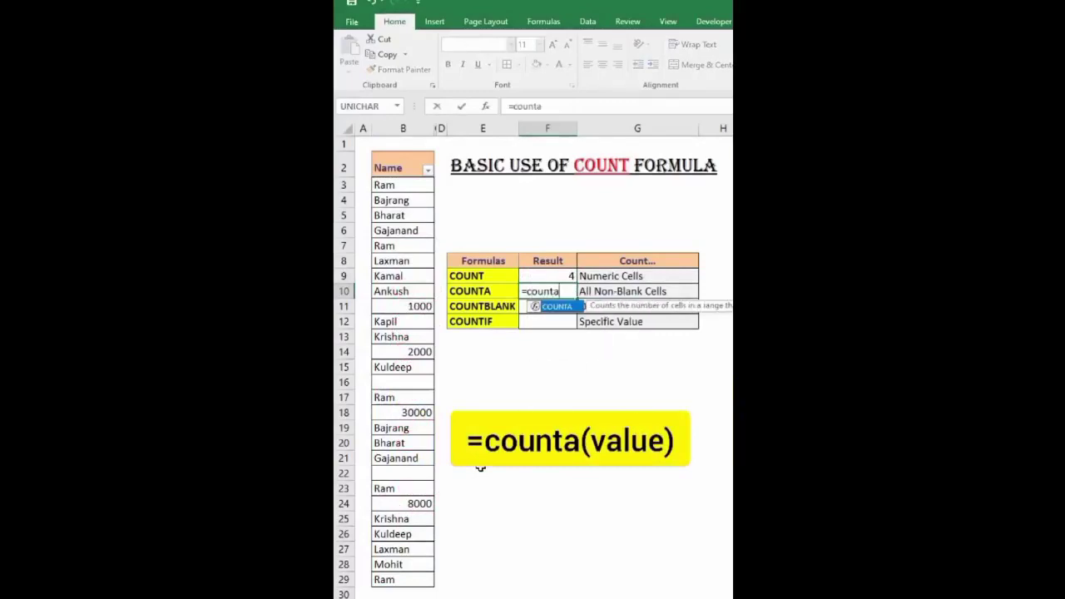
key("Tab")
type("C1")
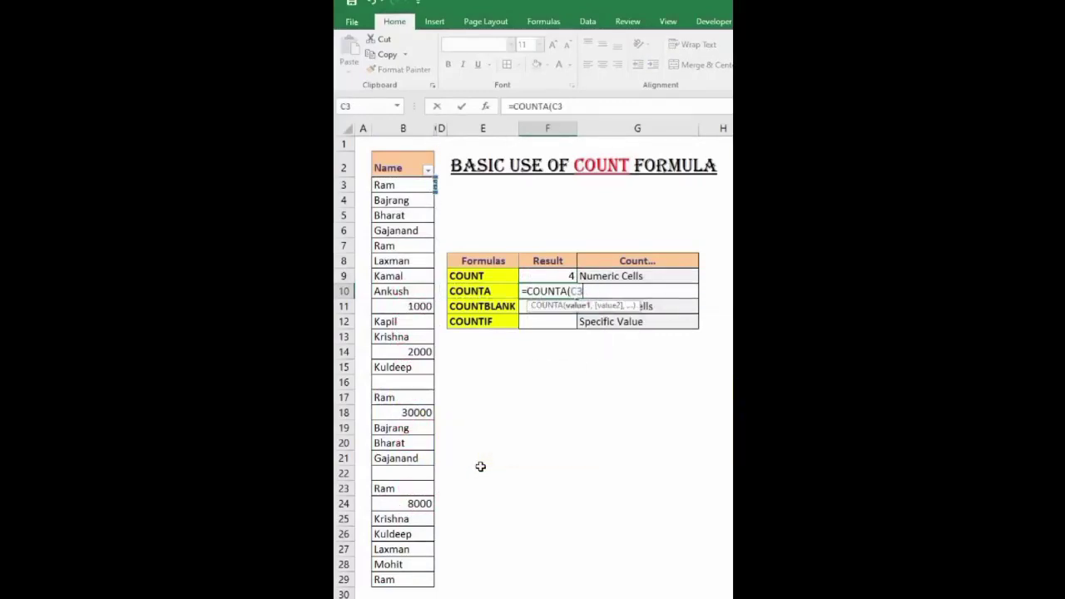
key("Left")
key("shift+Down")
key("shift+Down")
key("shift+Down")
key("shift+Down")
key("shift+Down")
key("shift+Down")
key("shift+Down")
key("shift+Down")
key("shift+Down")
key("shift+Down")
key("shift+Down")
key("shift+Down")
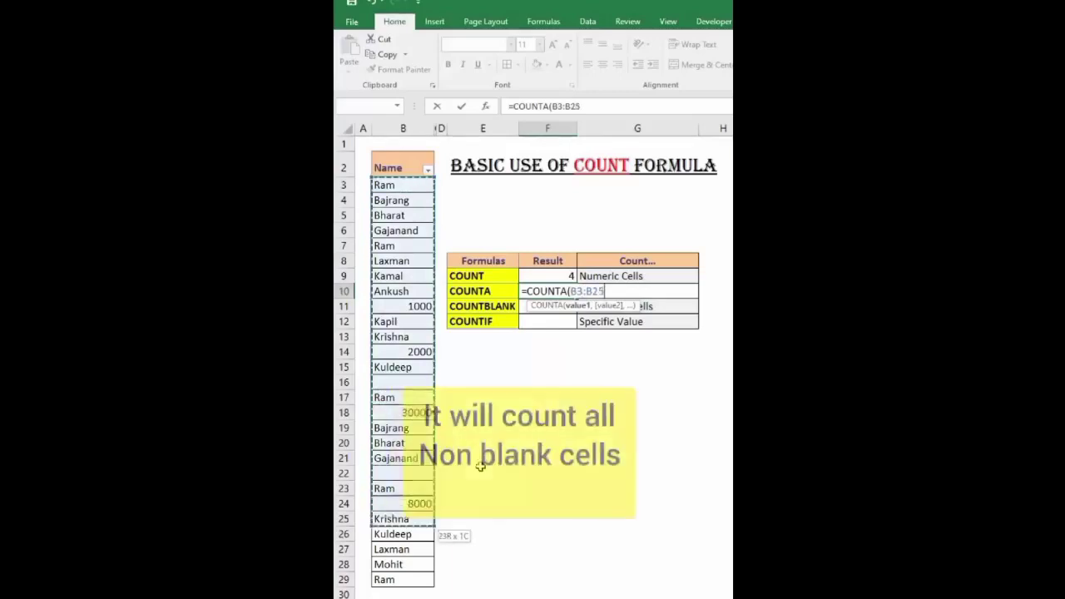
key("Return")
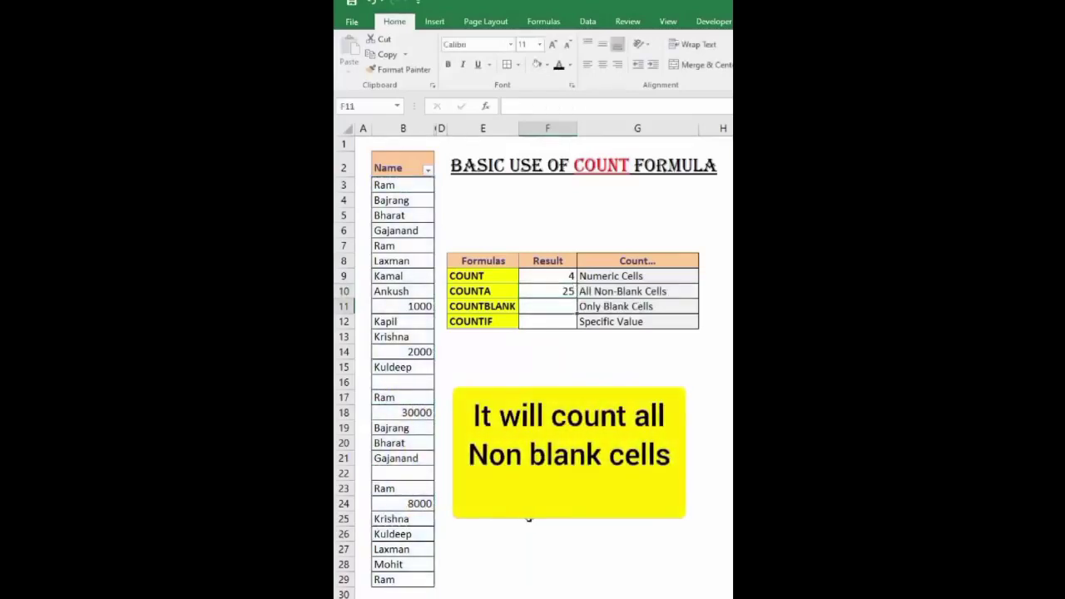
Step: Enter =COUNTBLANK(B3:B29) in F11 to count blank Name cells (2)
type("=coun")
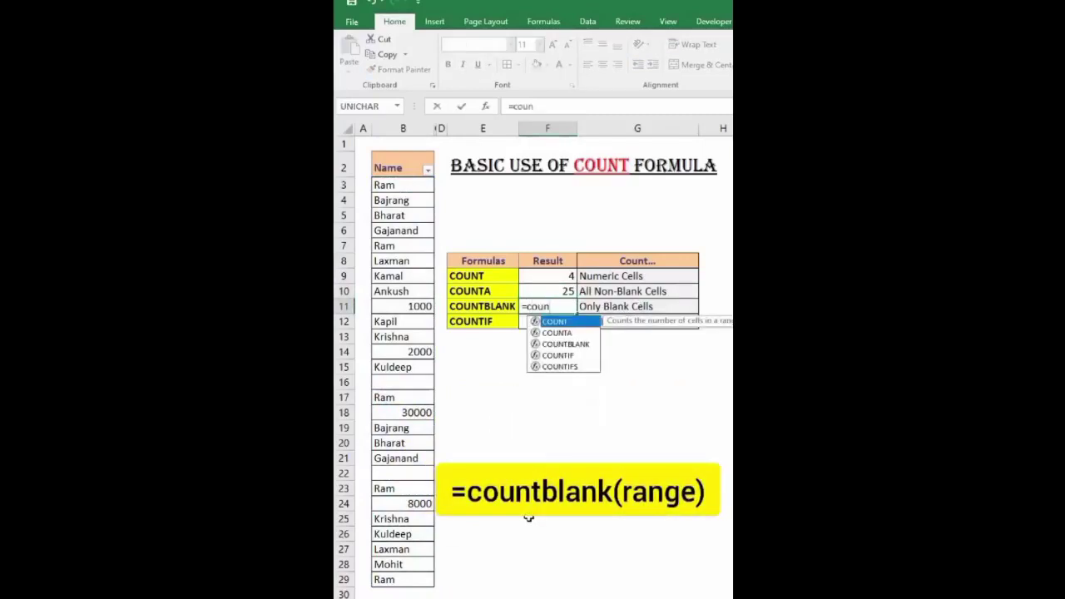
type("tb")
key("Tab")
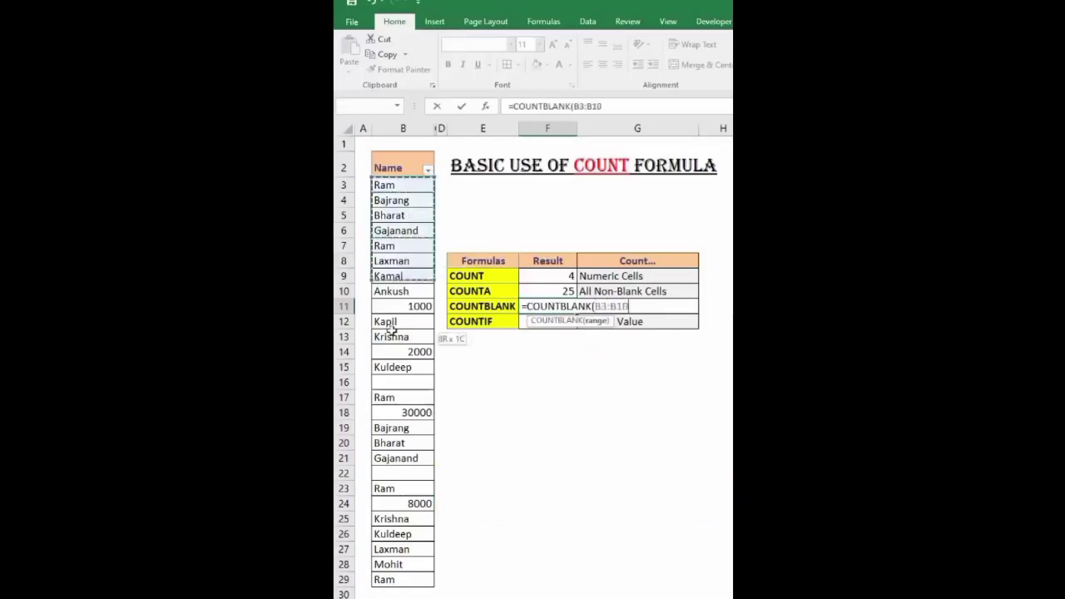
left_click_drag(418, 187, 386, 579)
key("Return")
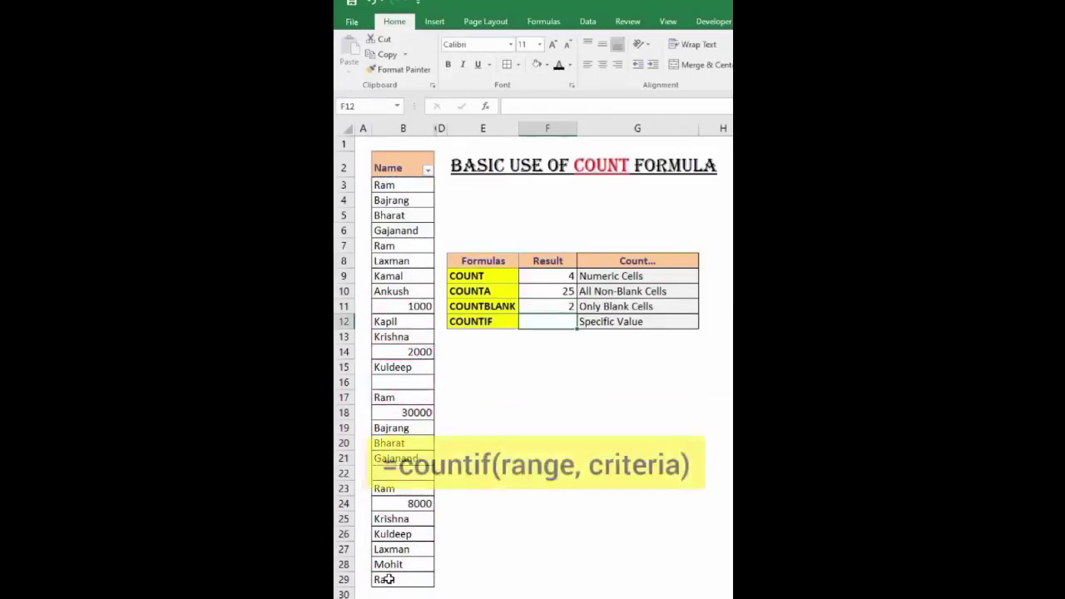
Step: Enter =COUNTIF(B3:B29,"Ram") in F12 to count occurrences of Ram (5)
type("=cou")
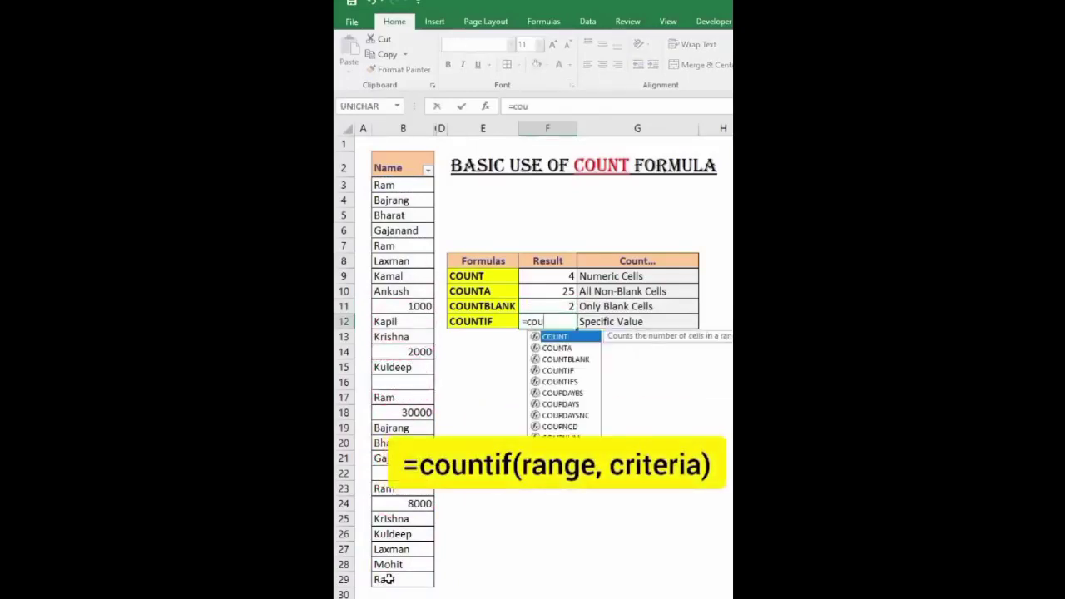
type("ntif")
key("Tab")
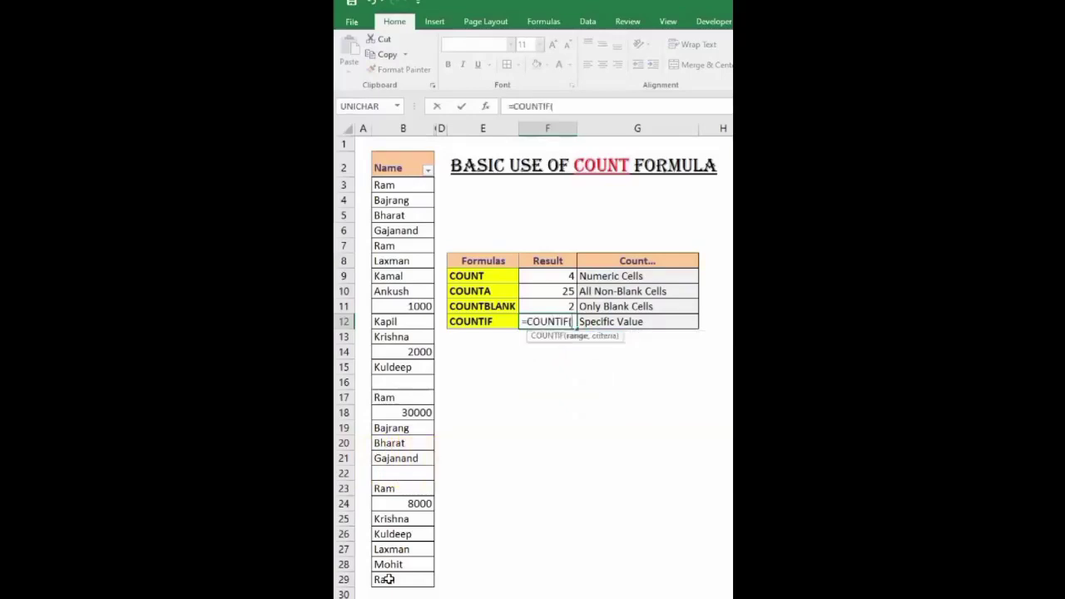
left_click_drag(421, 193, 401, 579)
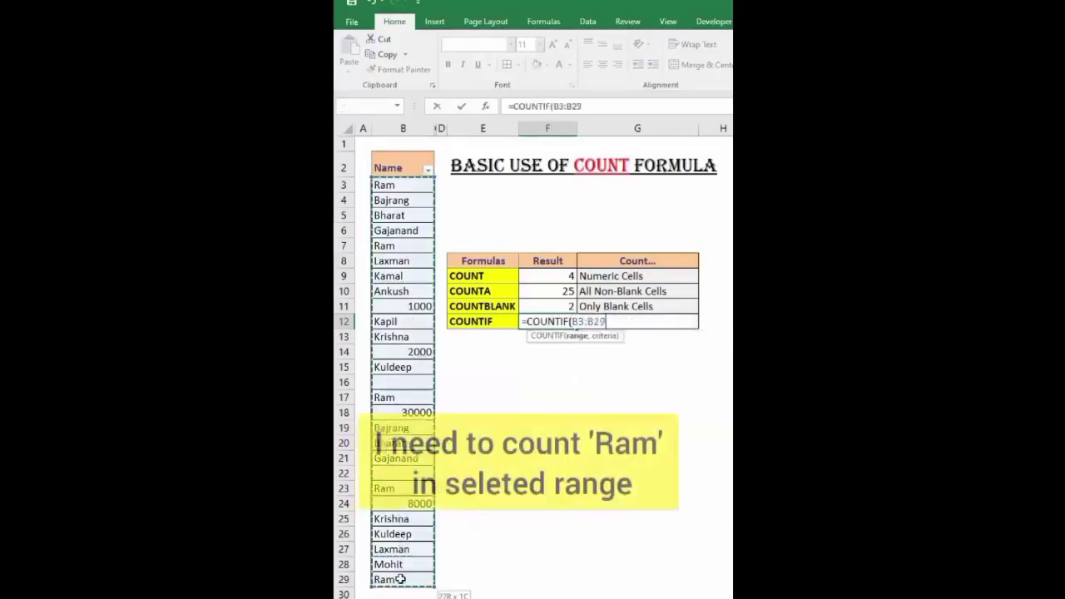
type(",")
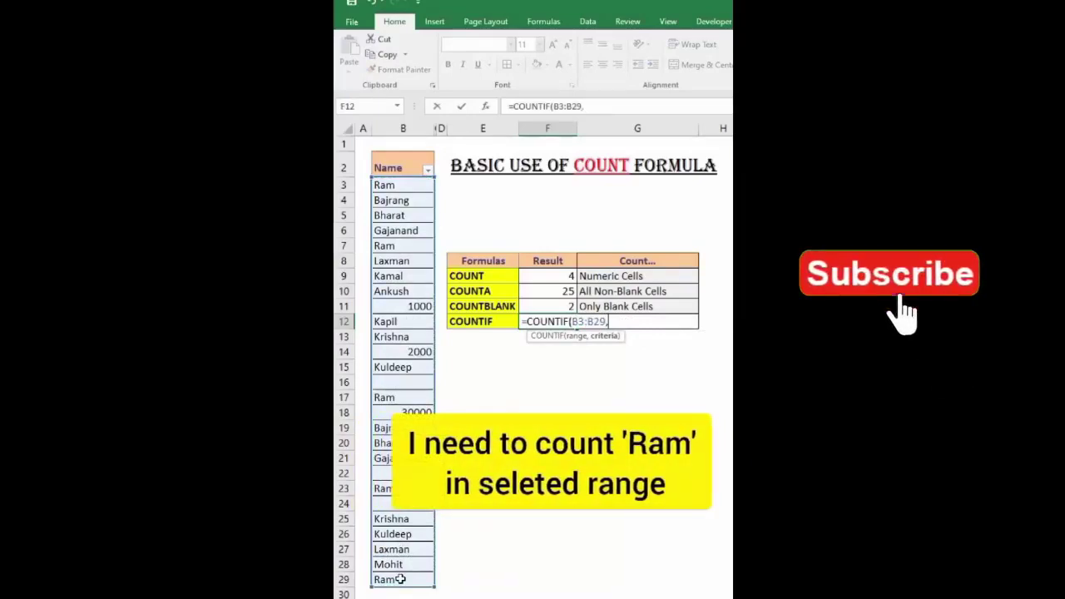
type("\"")
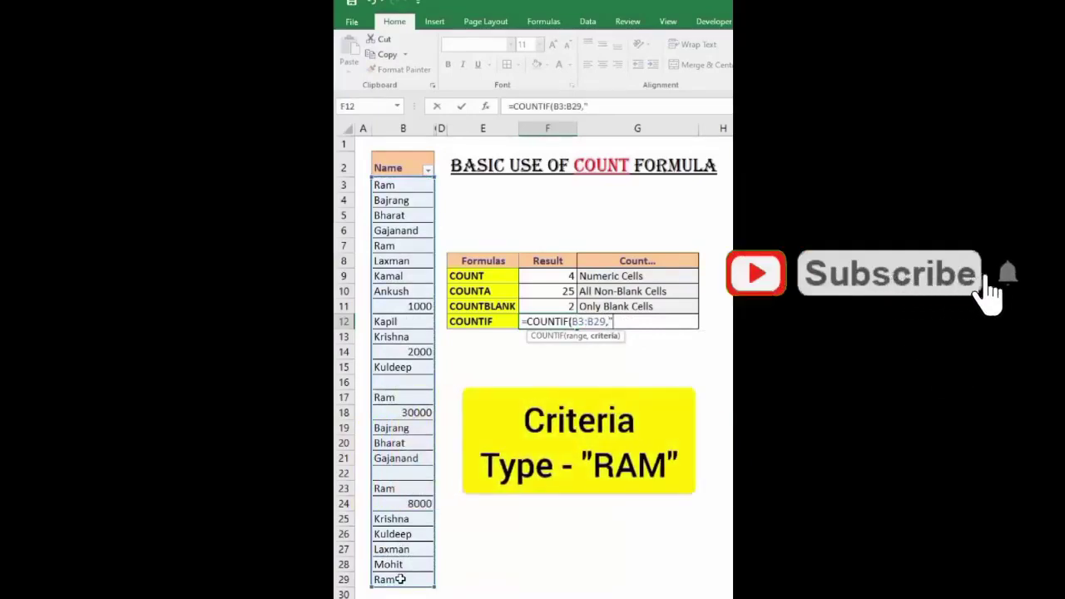
type("Ram")
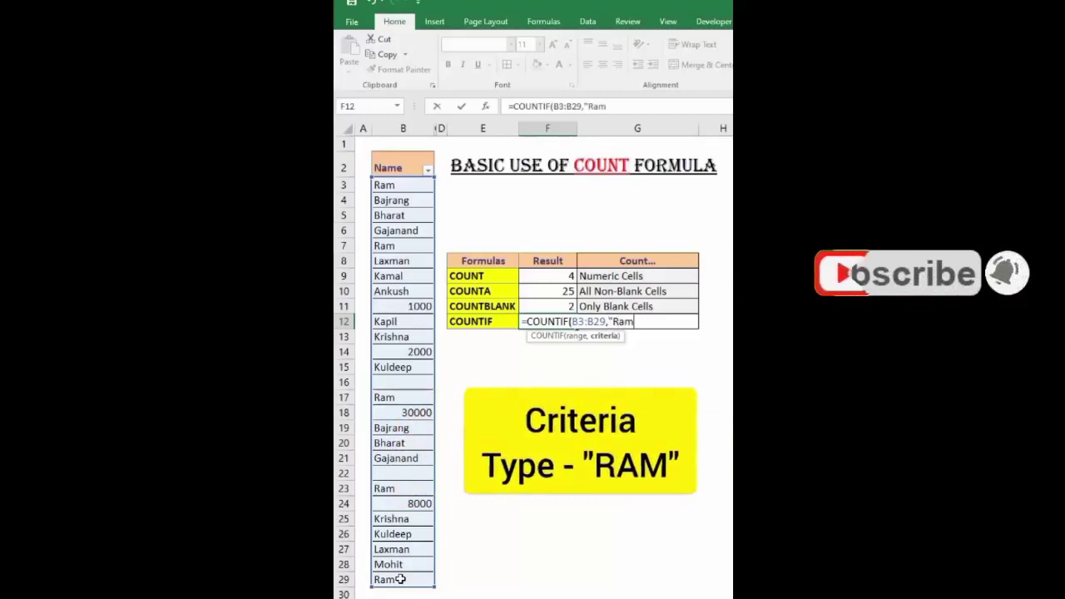
type("\"")
type(")")
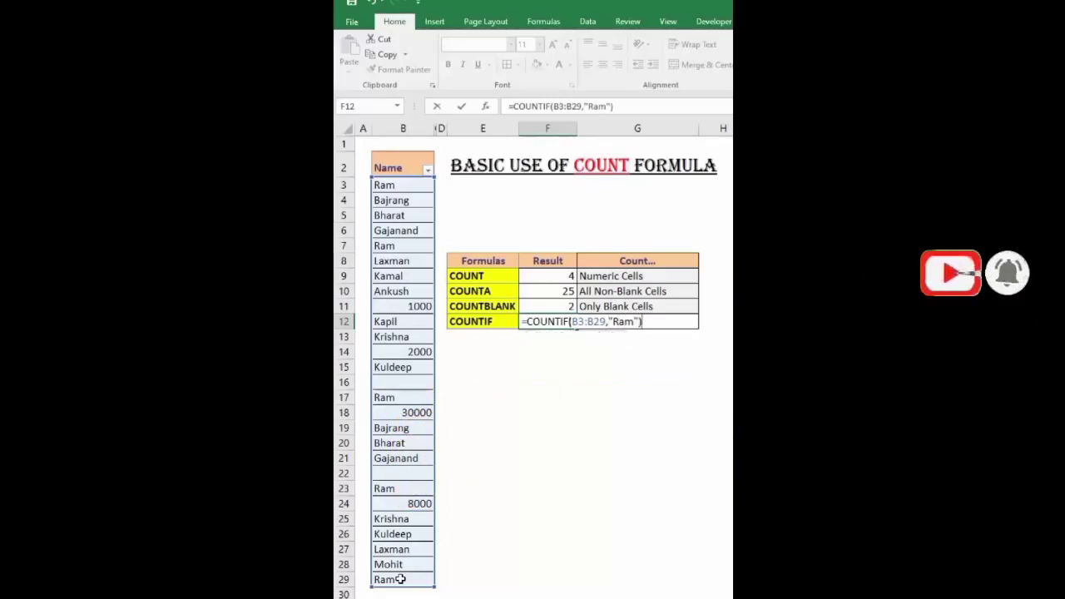
key("Return")
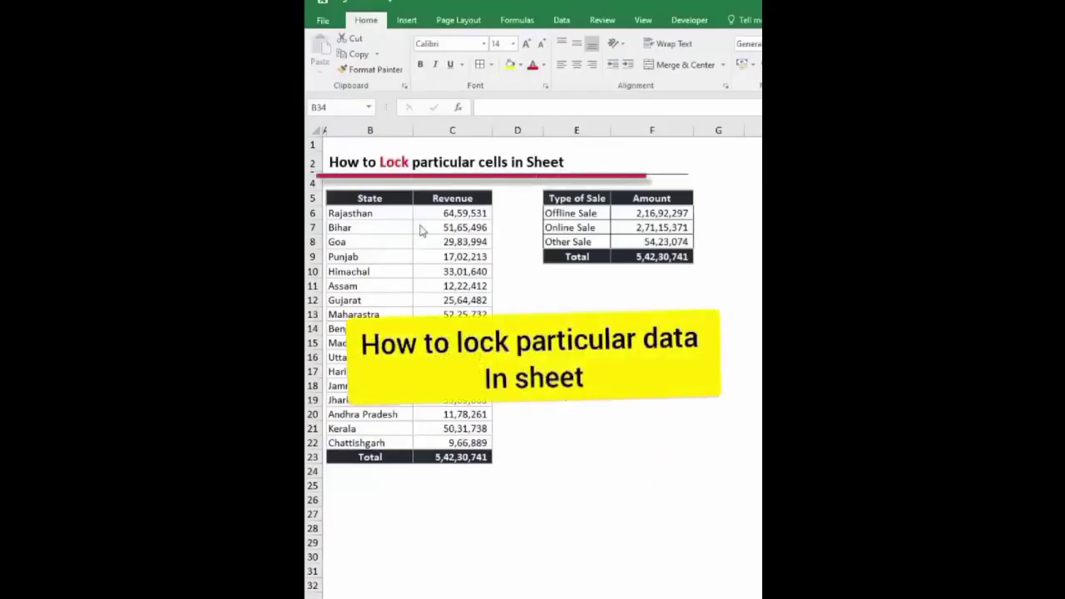
Step: Select the entire revenue sheet and clear the Locked option in Format Cells
left_click(372, 201)
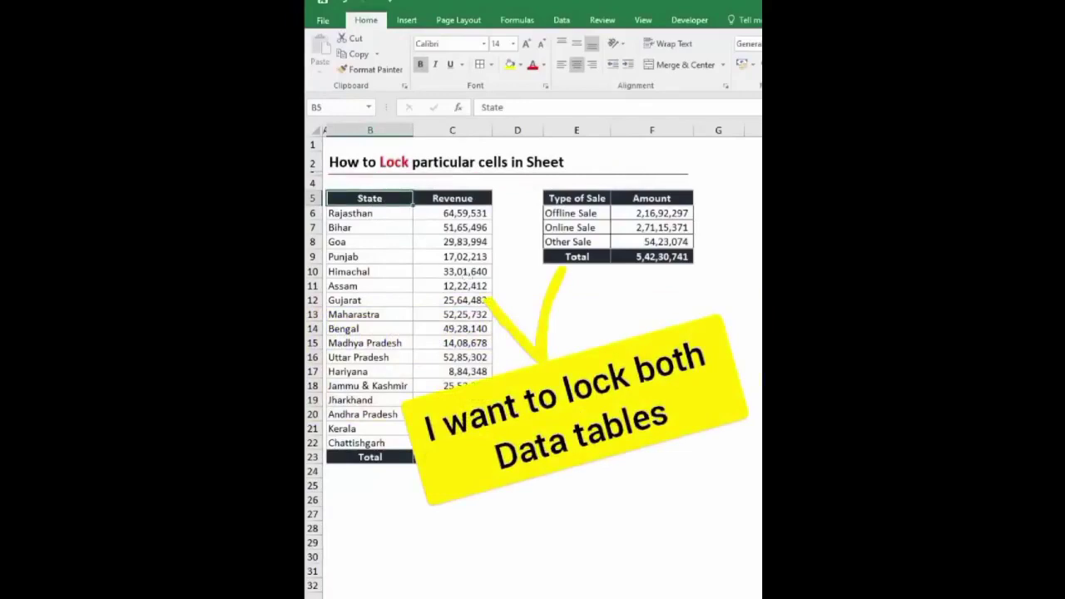
left_click(317, 127)
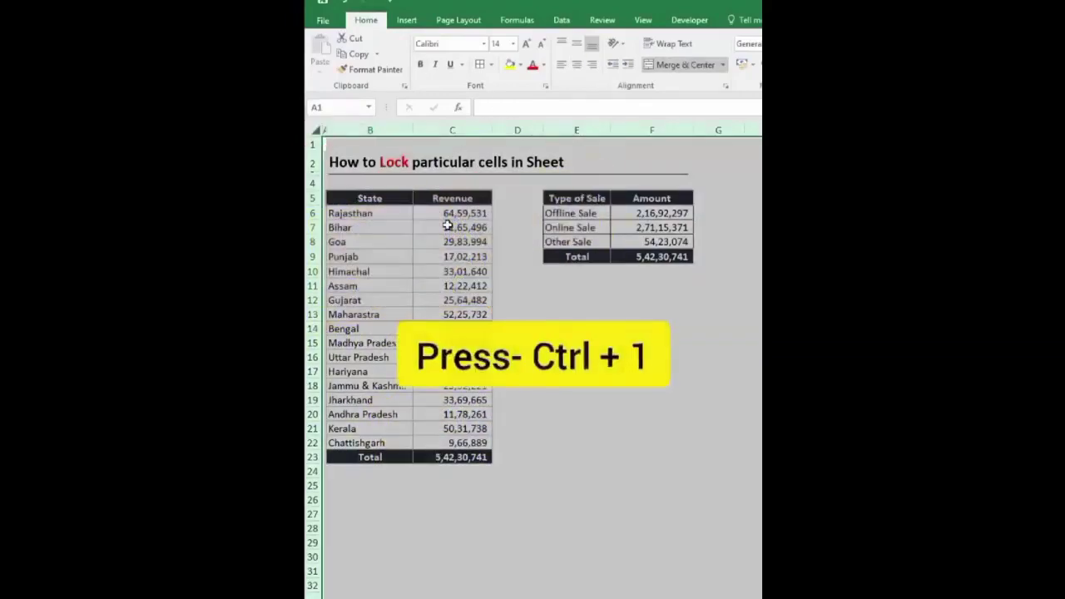
key("ctrl+1")
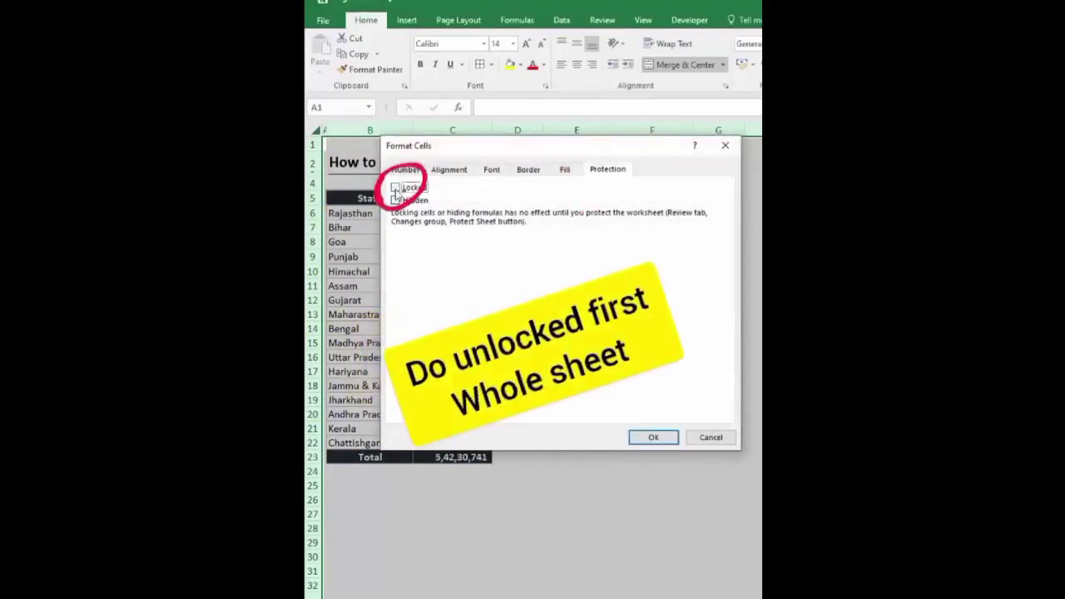
left_click(653, 437)
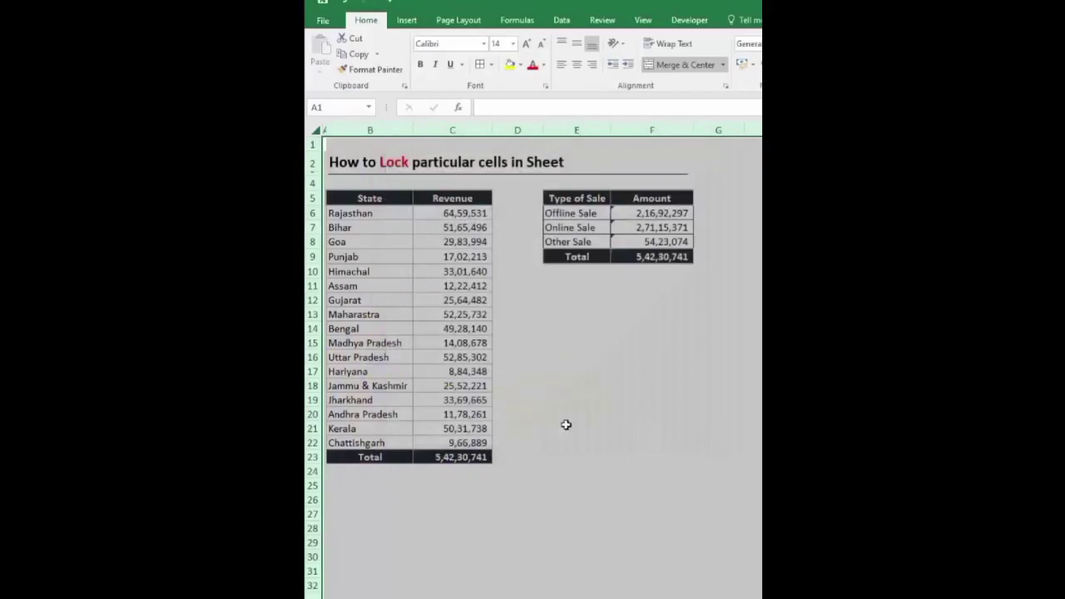
Step: Set the State/Revenue and Type of Sale tables back to locked in Format Cells protection
left_click(424, 286)
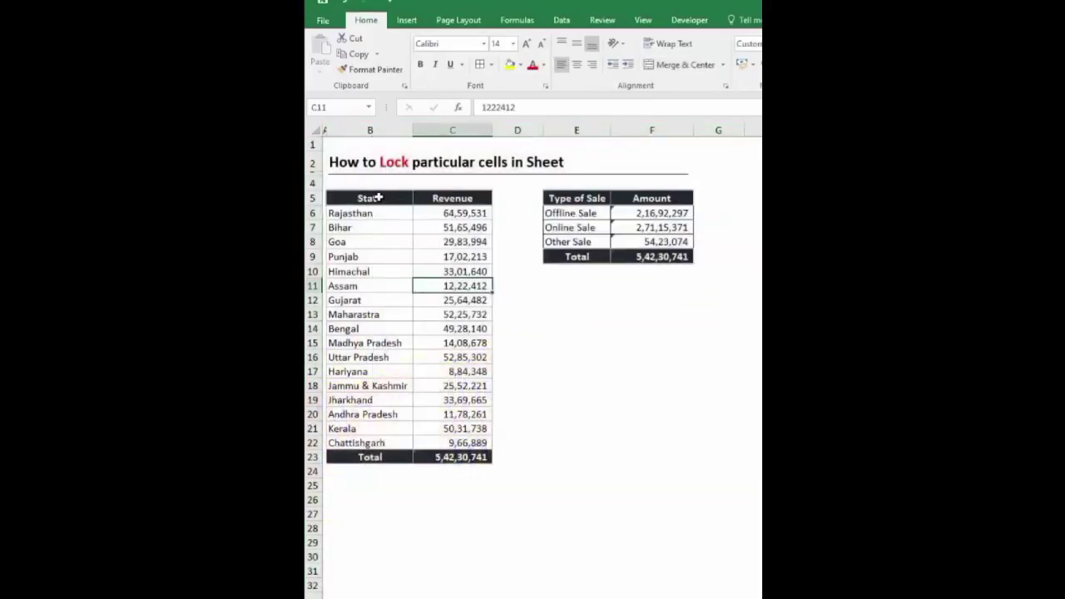
mouse_move(386, 201)
left_mouse_down()
mouse_move(472, 400)
mouse_move(466, 456)
left_mouse_up()
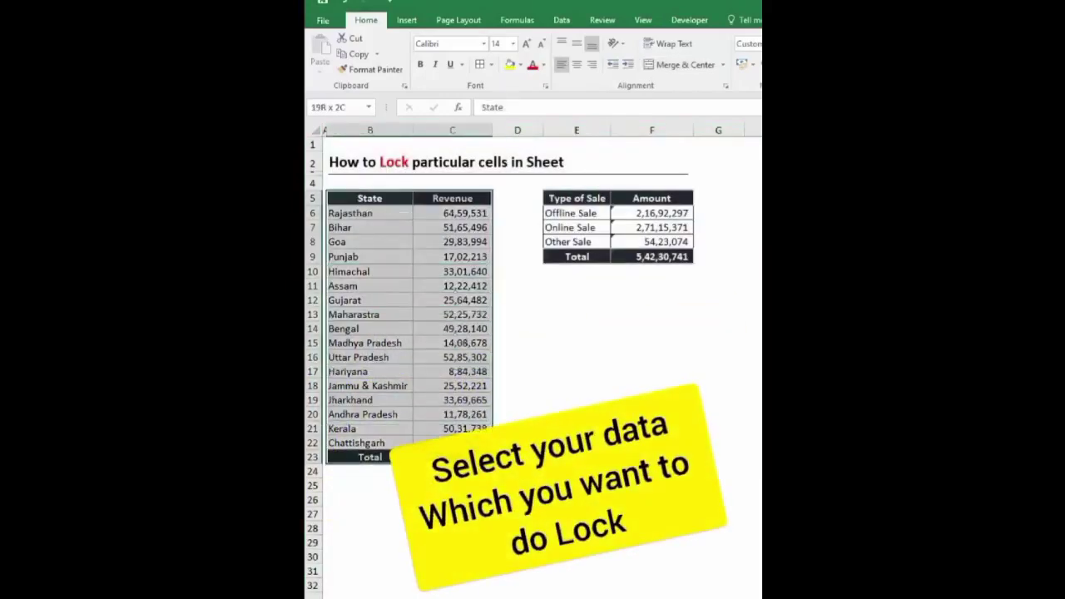
left_click_drag(577, 198, 629, 259, "ctrl")
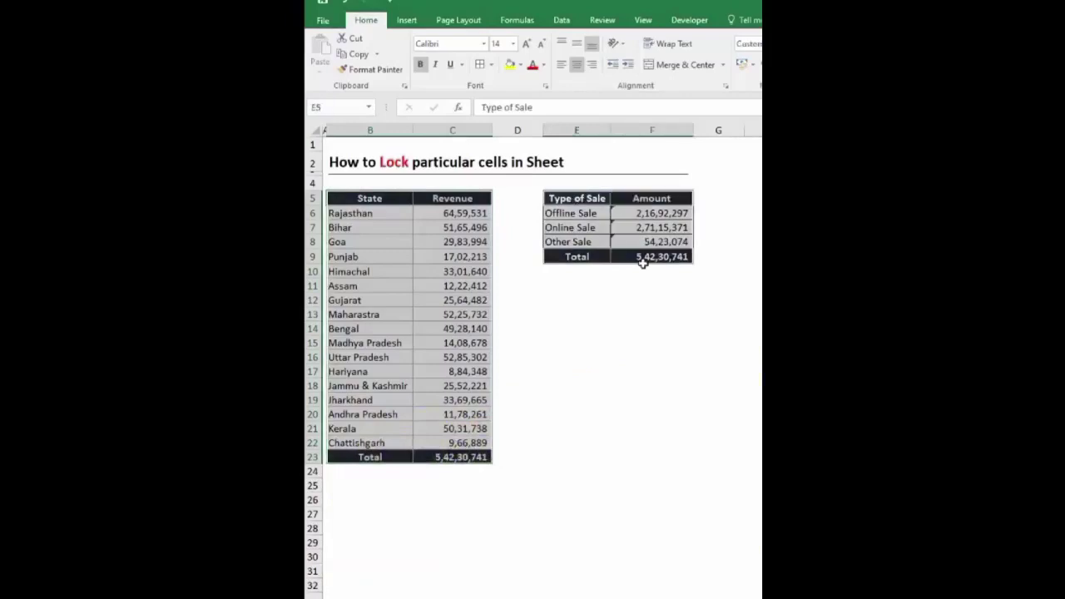
key("ctrl+1")
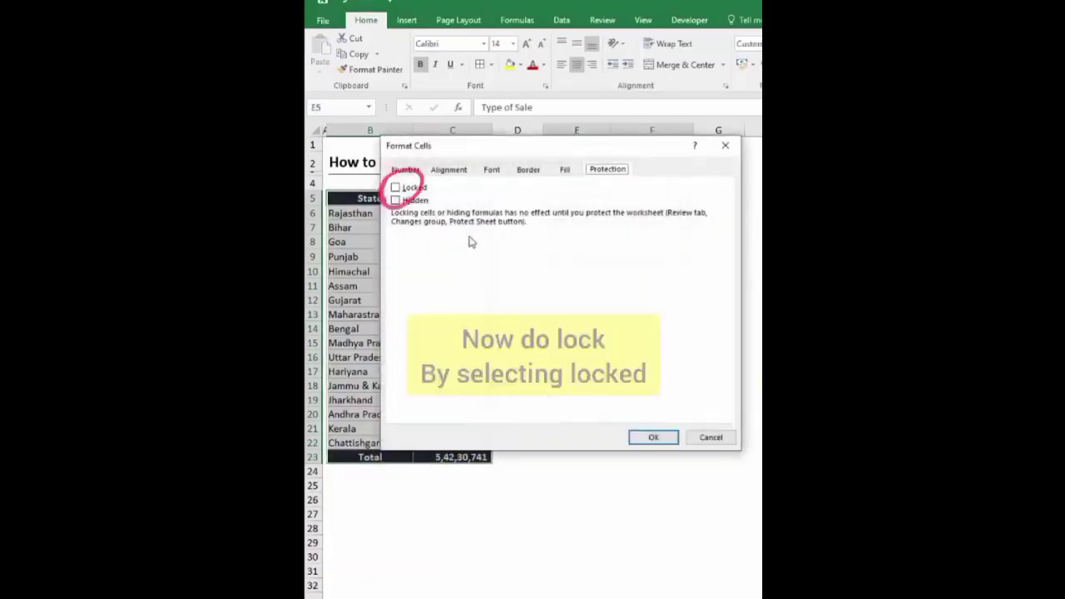
left_click(649, 438)
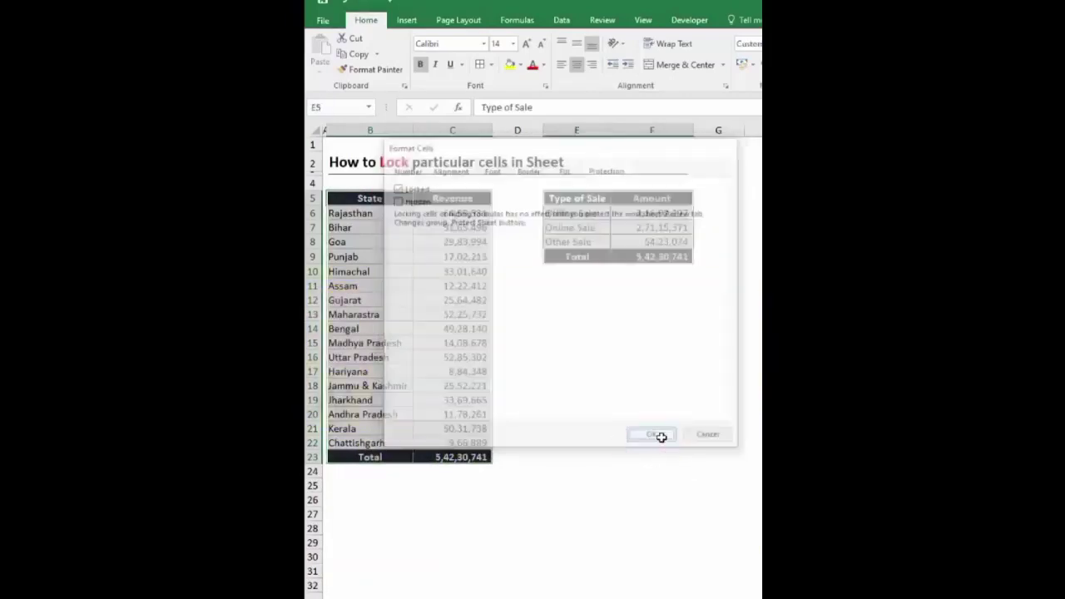
left_click(587, 383)
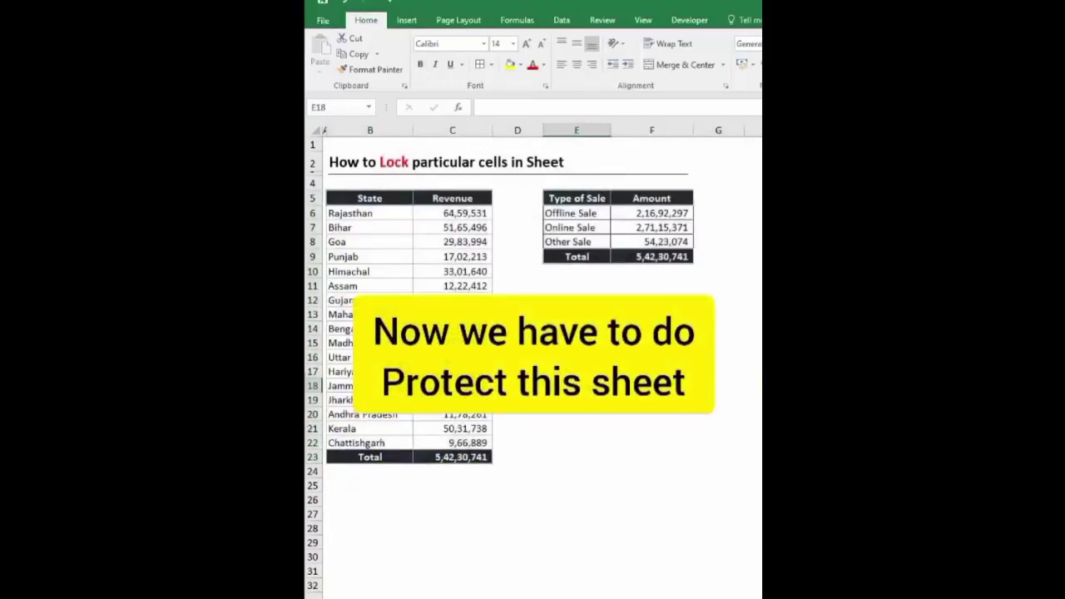
left_click(600, 21)
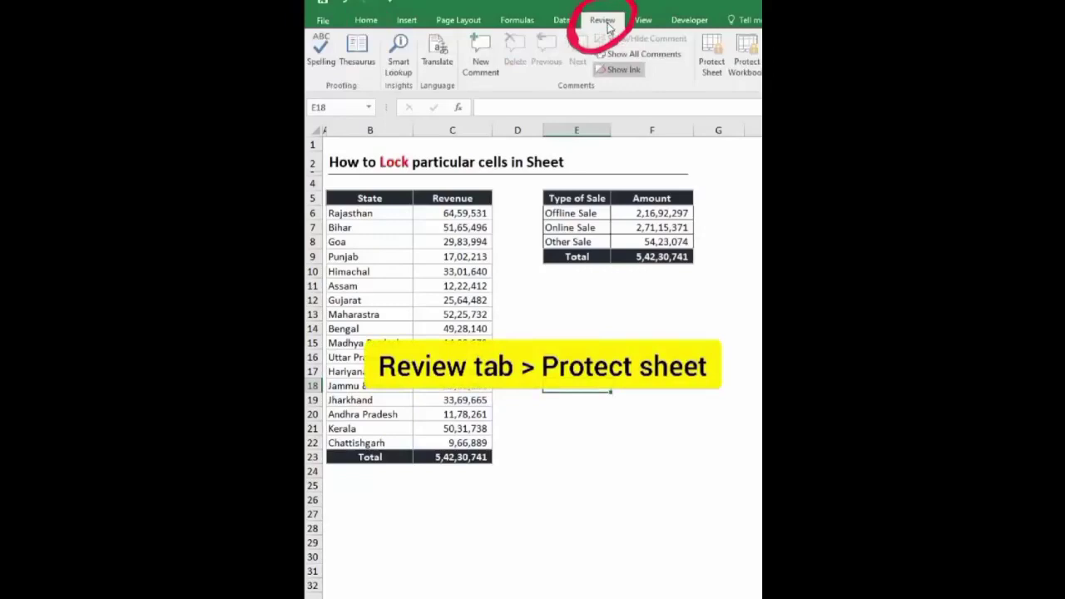
Step: Protect the sheet with a confirmed password, then try editing the locked Gujarat revenue cell C12
left_click(712, 71)
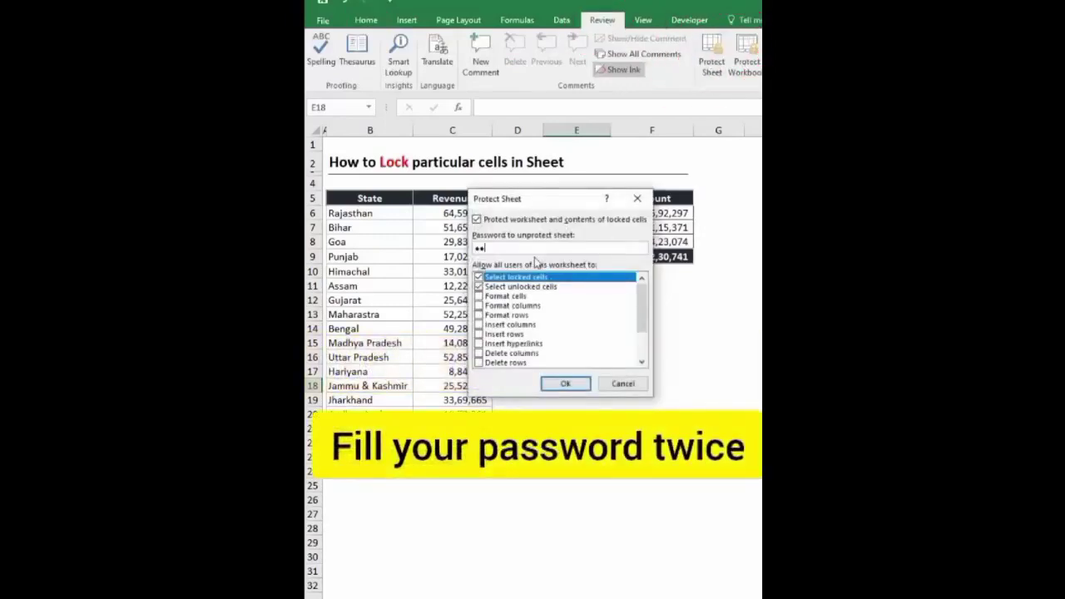
key("Return")
type("1")
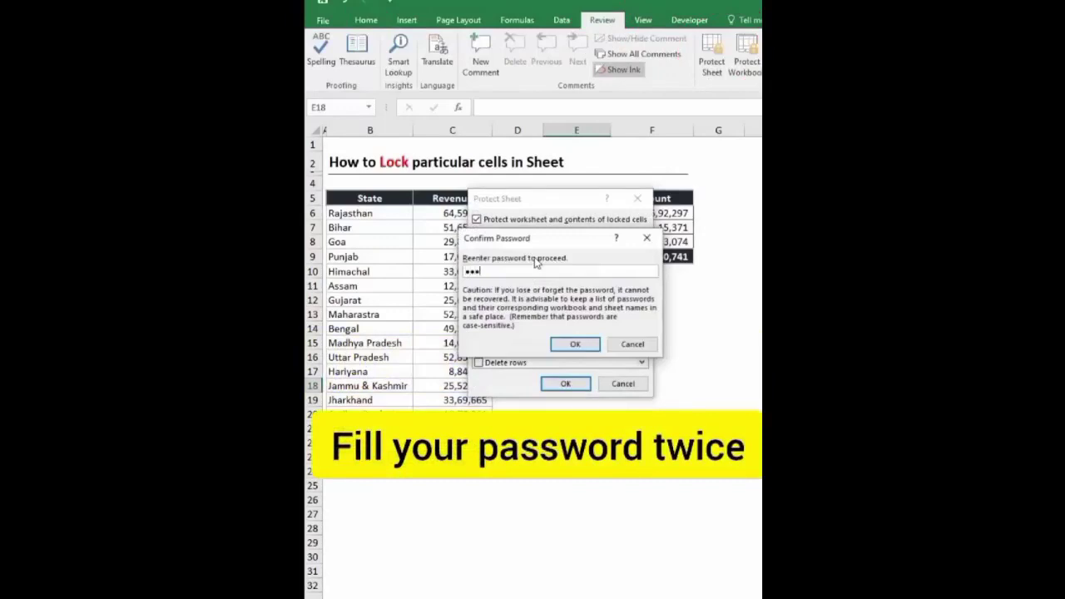
type("1")
key("Return")
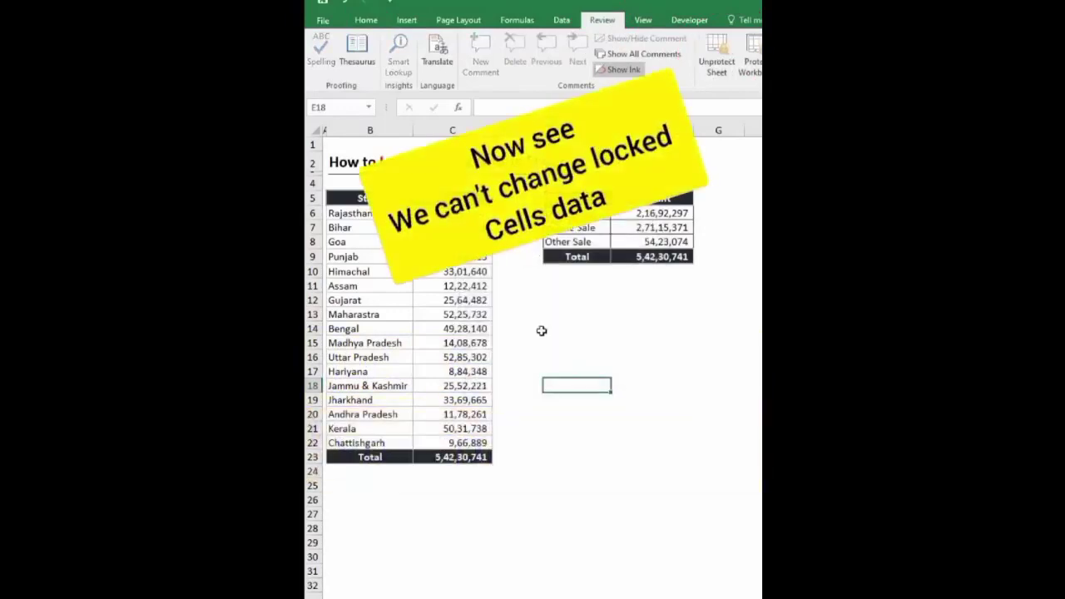
double_click(452, 300)
left_click_drag(587, 335, 605, 348)
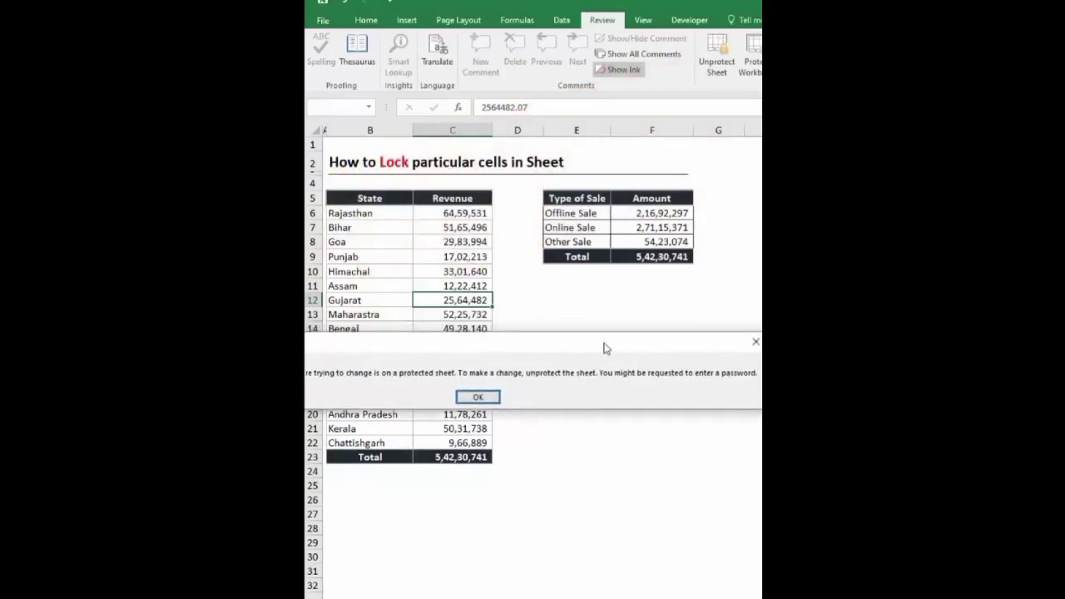
Step: Dismiss the protection warning and check that Gujarat cell B12's right-click edits are disabled
left_click(479, 397)
left_click(382, 301)
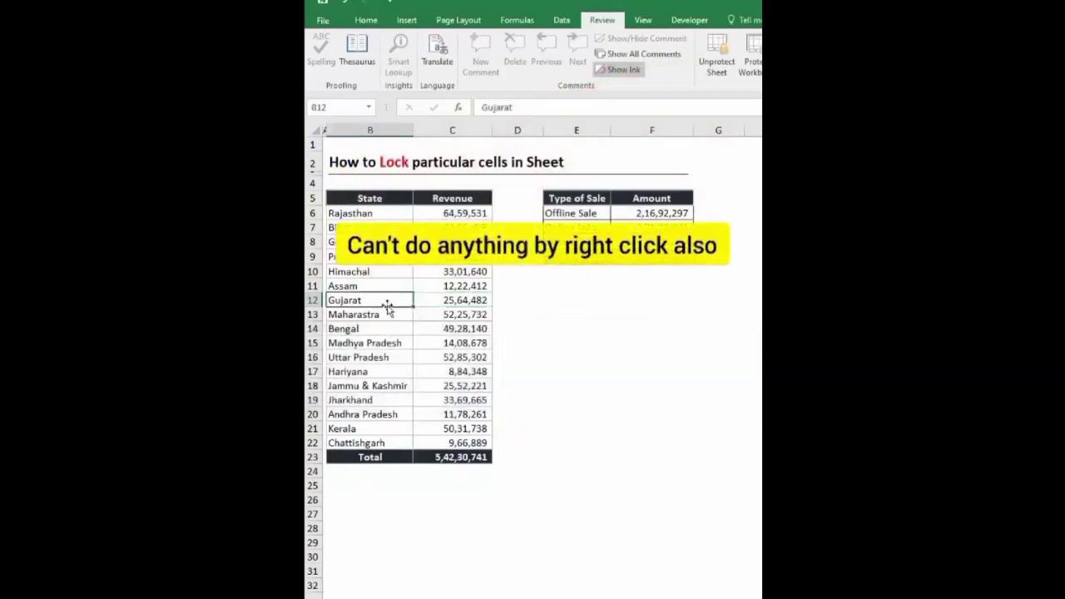
right_click(397, 309)
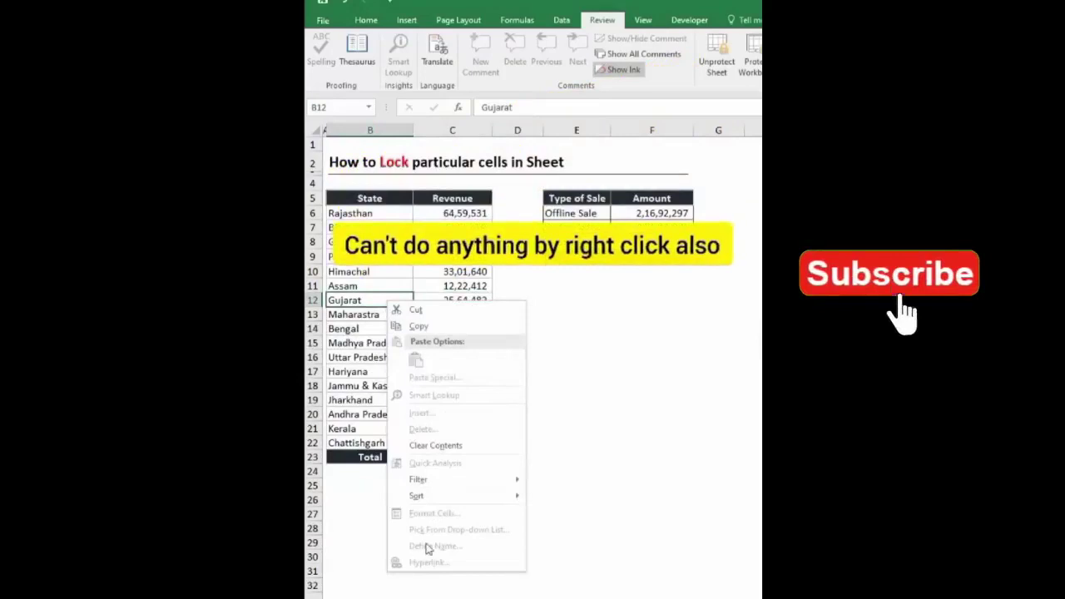
left_click(566, 374)
Step: Enter 'Excel is love' in unlocked cell E14 outside the tables
left_click(566, 328)
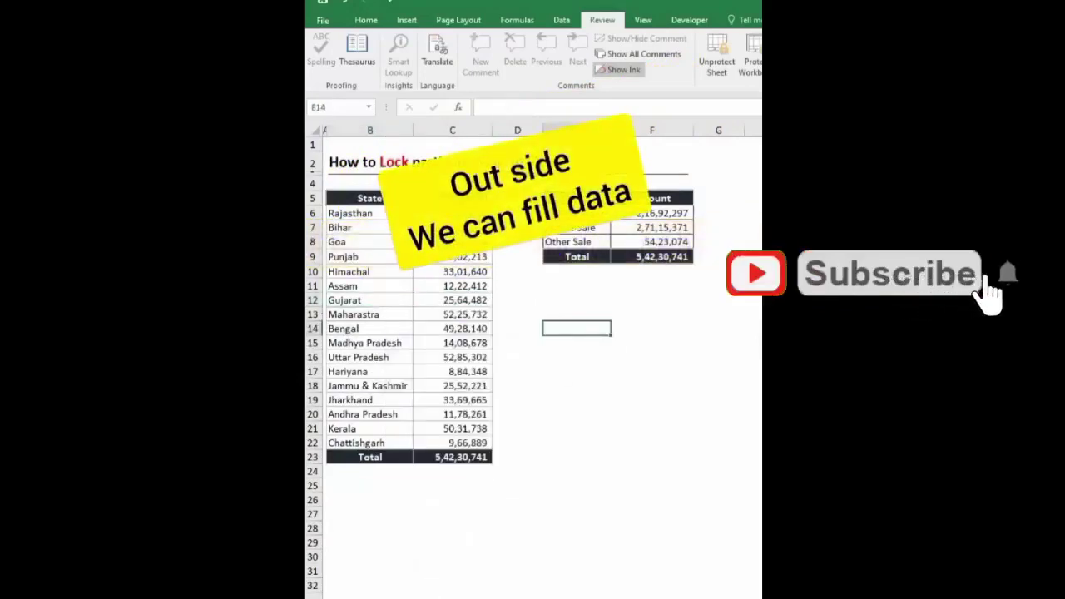
type("Ex")
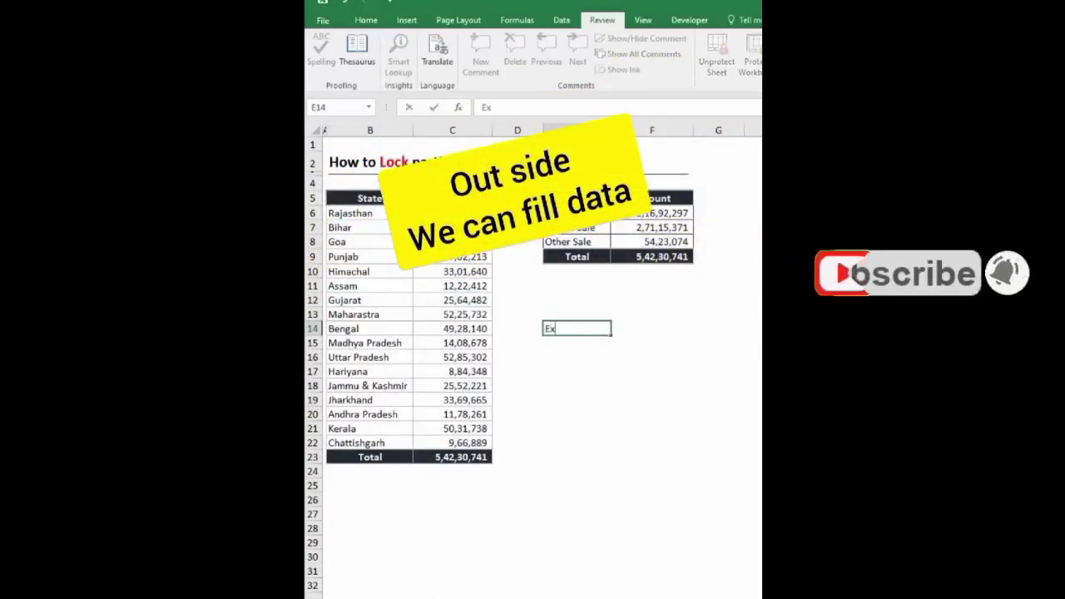
type("cel is love")
key("Return")
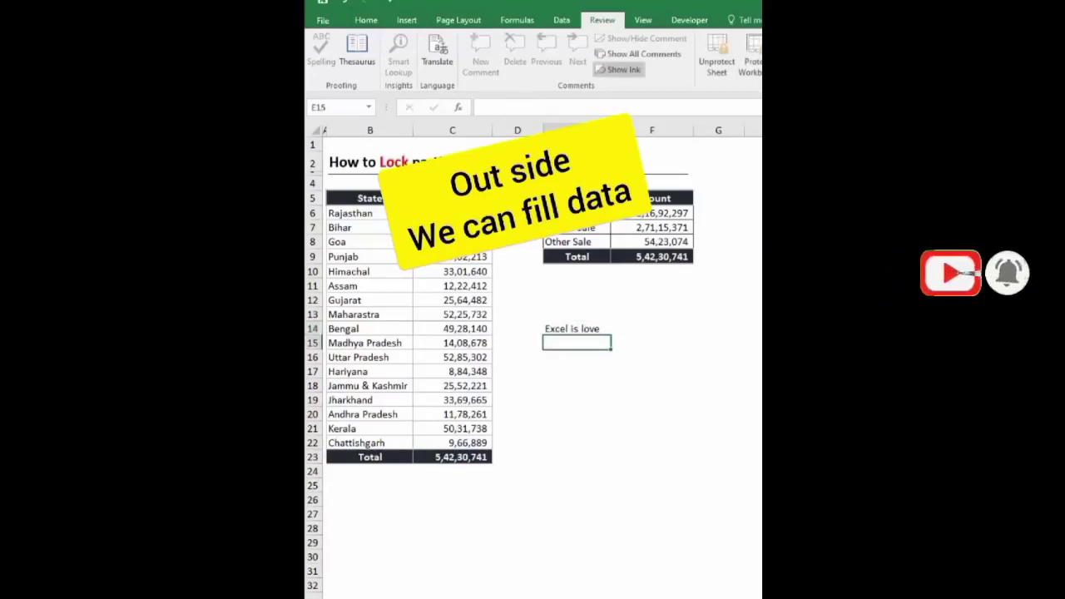
key("Up")
left_click(577, 343)
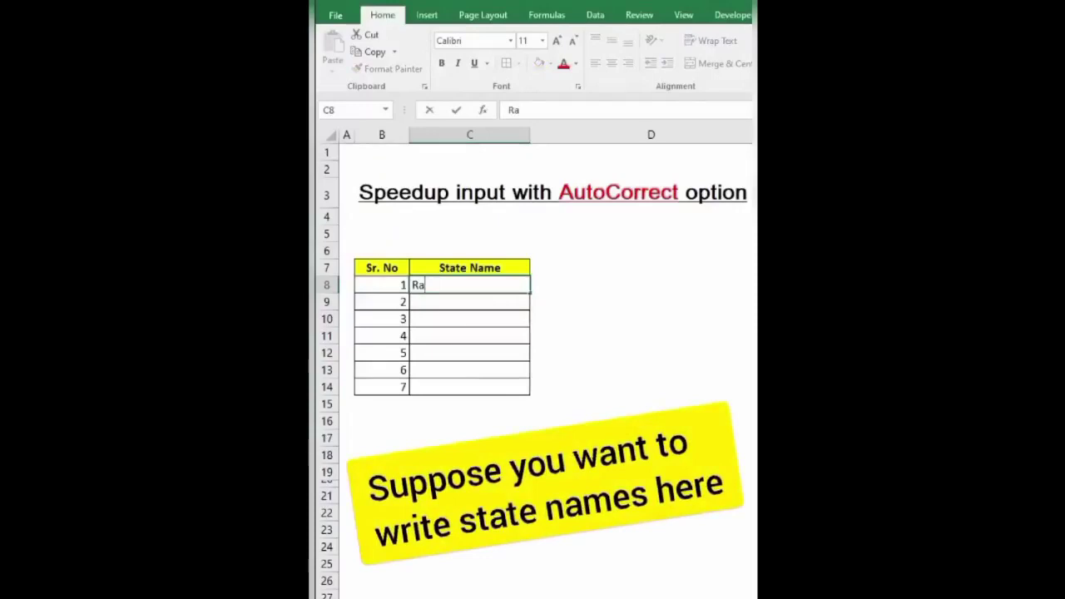
Step: Type Rajasthan and Madhya Pradesh in C8:C9 in full, then clear both
type("jasthan")
key("Return")
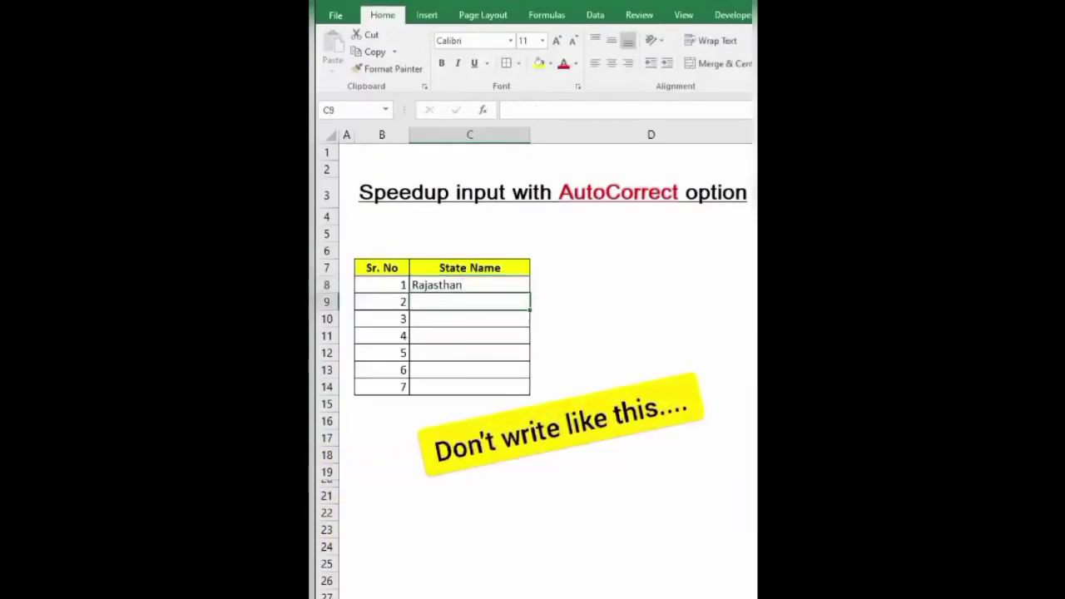
type("Madhya Pradesh")
key("Return")
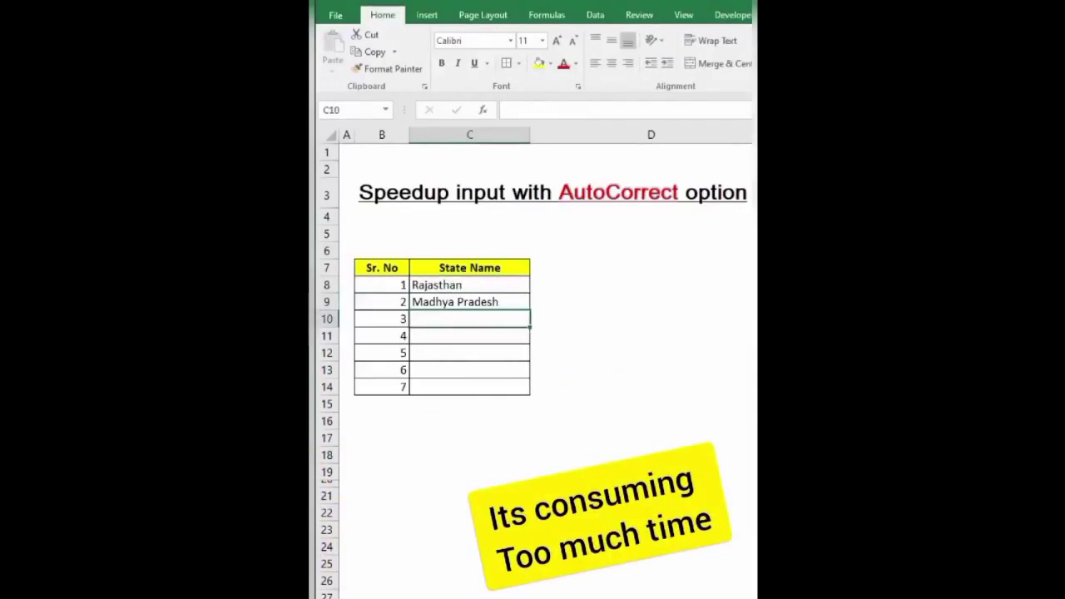
left_click_drag(469, 302, 469, 284)
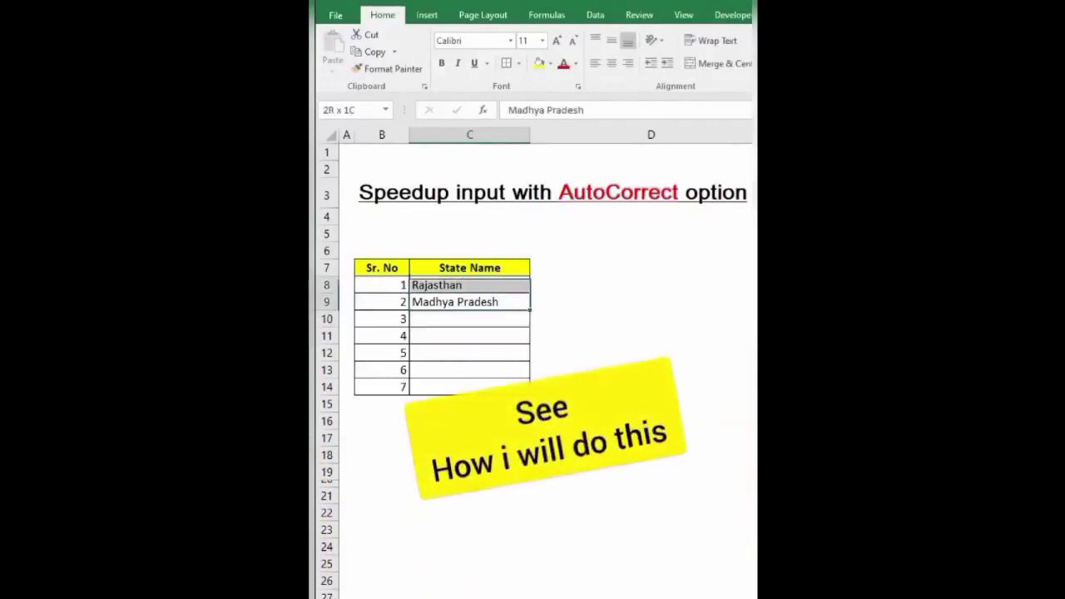
key("Delete")
Step: Fill the State Names with AutoCorrect abbreviations RJ, MP, UP, GJ, MH and TN
left_click(469, 302)
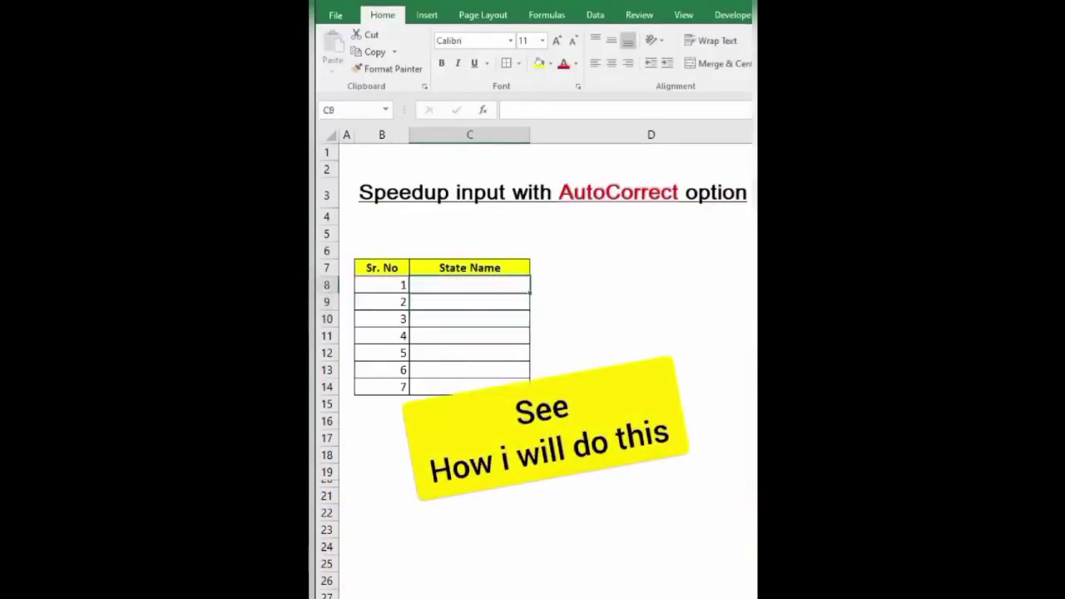
type("RJ")
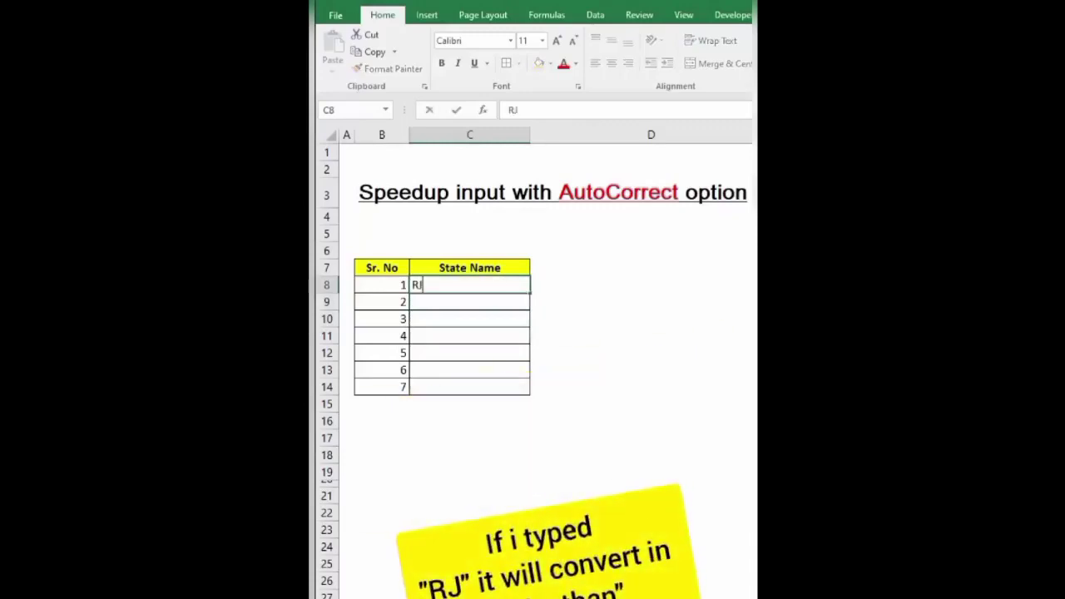
key("Return")
type("MP")
key("Return")
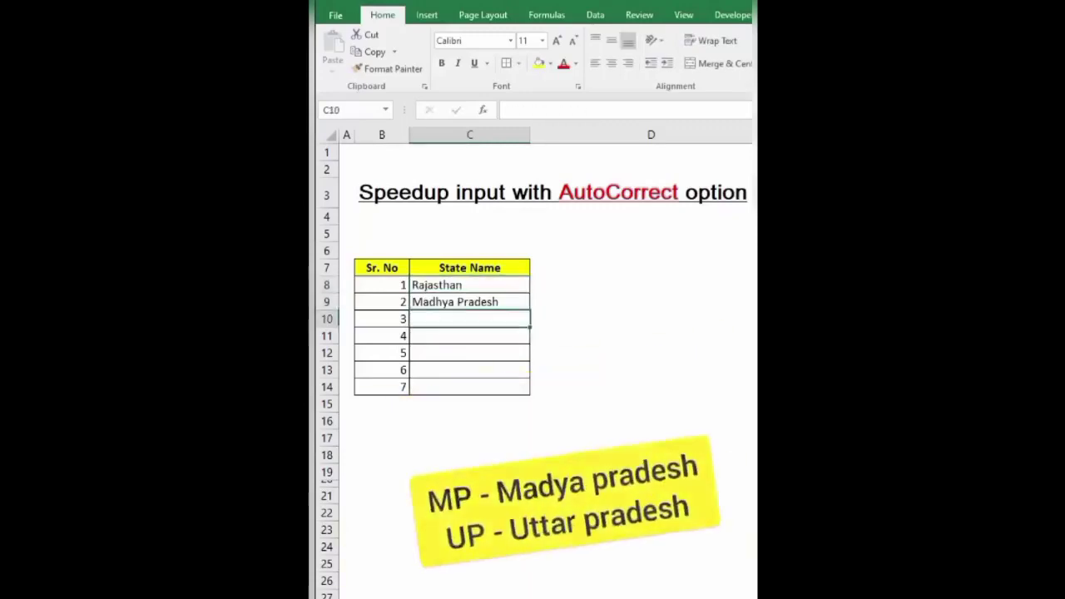
type("UP")
key("Return")
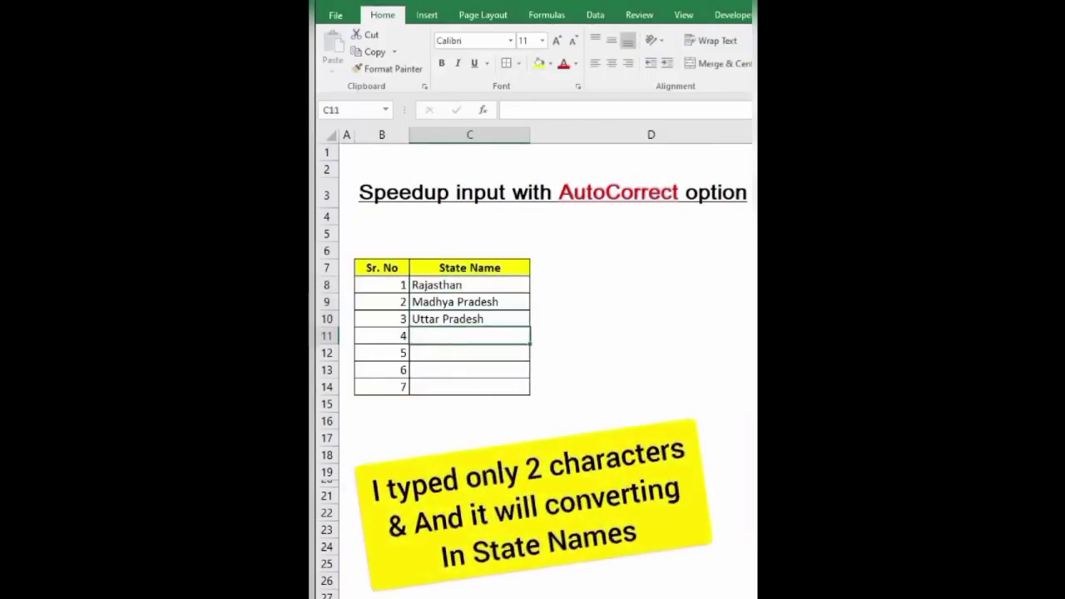
type("Gujarat")
key("Return")
type("MH")
key("Return")
type("TN")
key("Return")
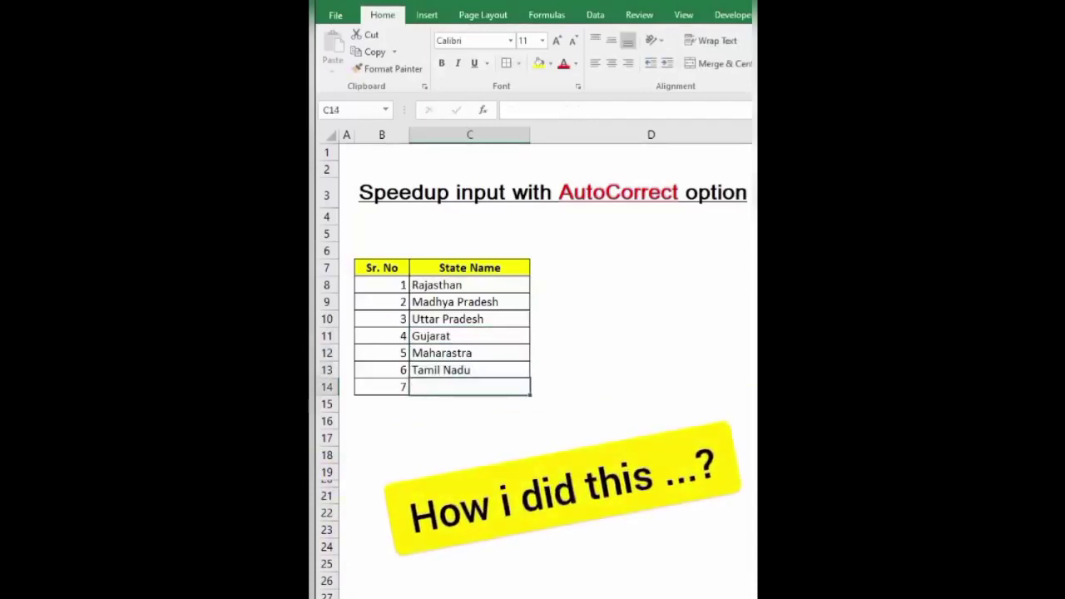
left_click(337, 16)
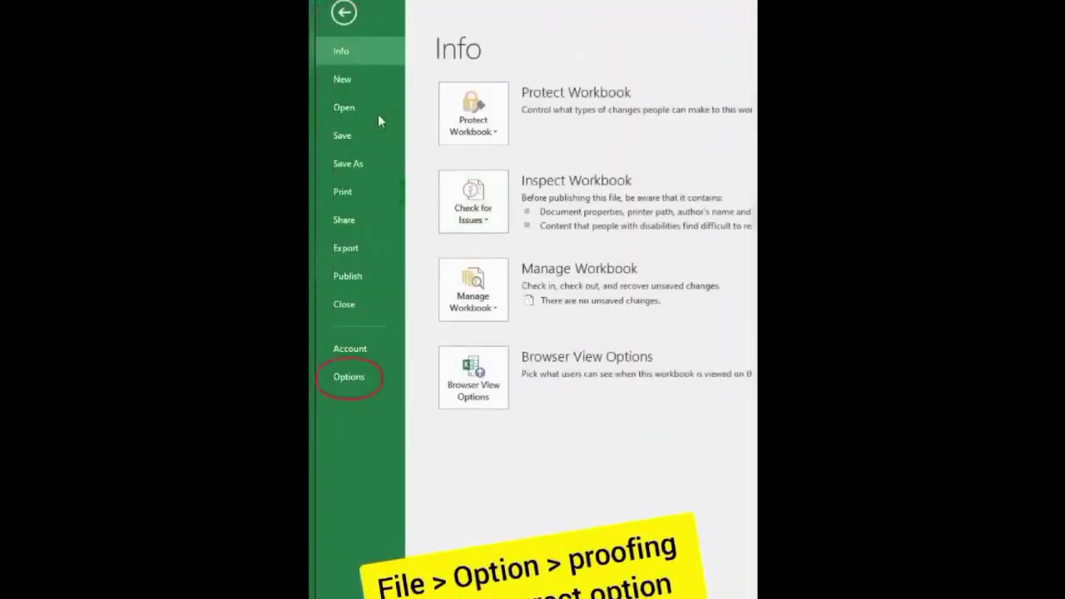
Step: Add a Proofing AutoCorrect entry replacing KT with Karnataka, then type KT in C14
left_click(400, 388)
left_click(380, 157)
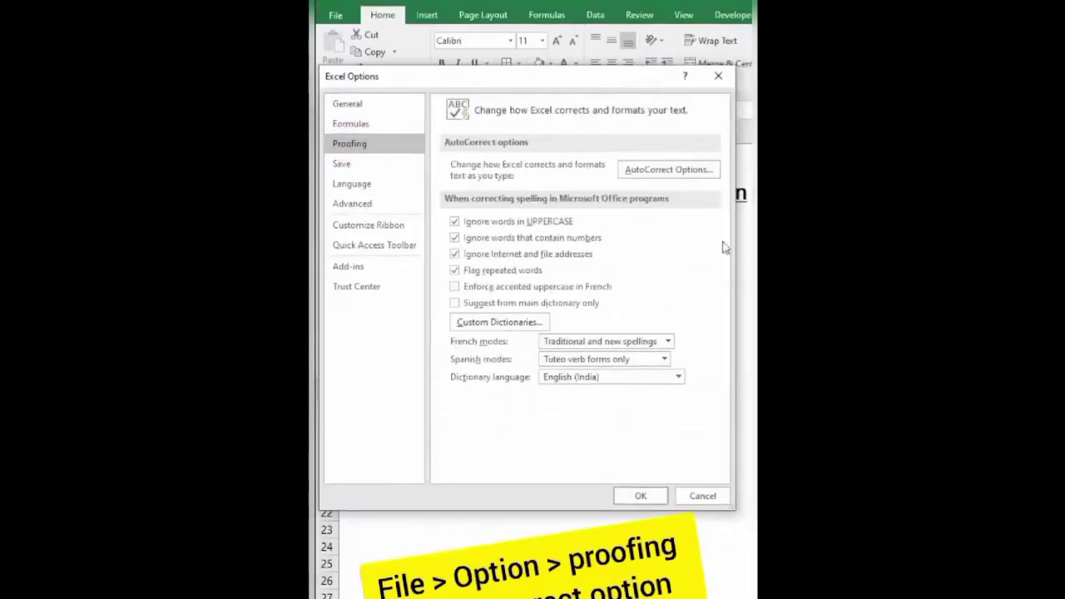
left_click(708, 175)
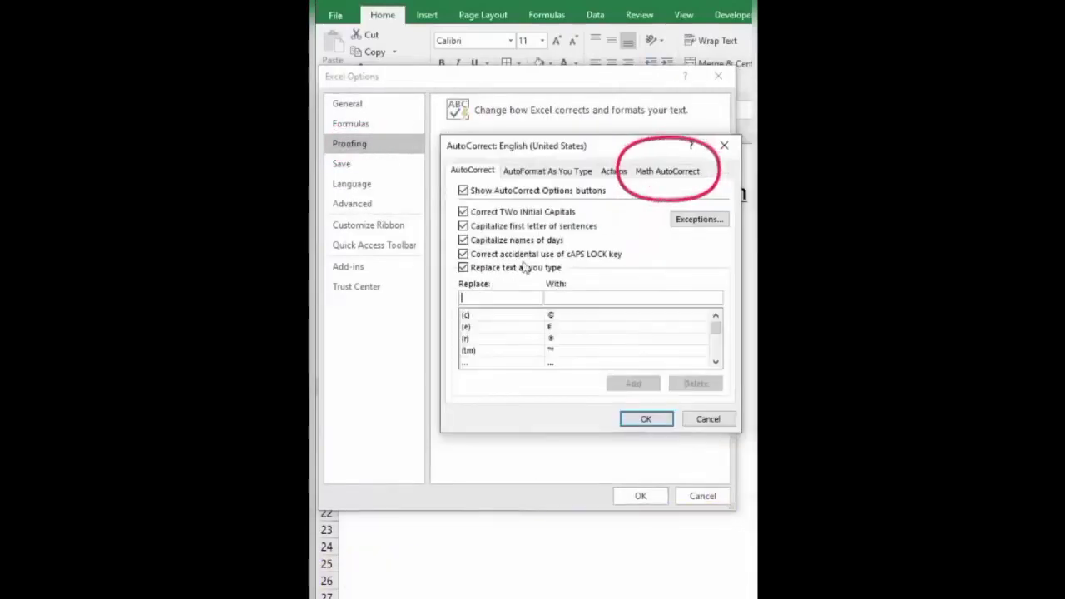
left_click(479, 298)
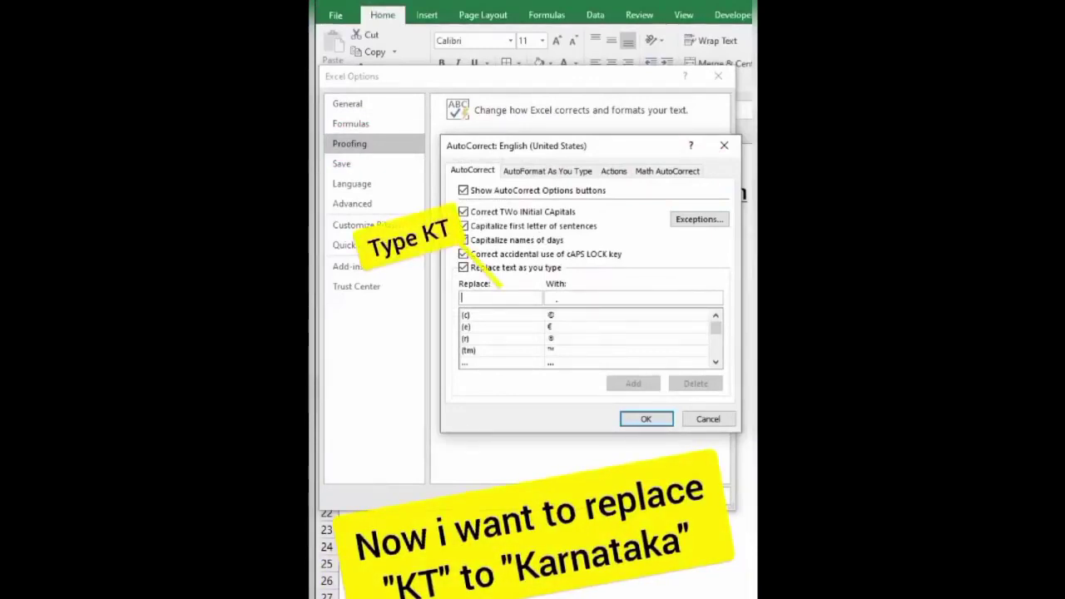
type("k")
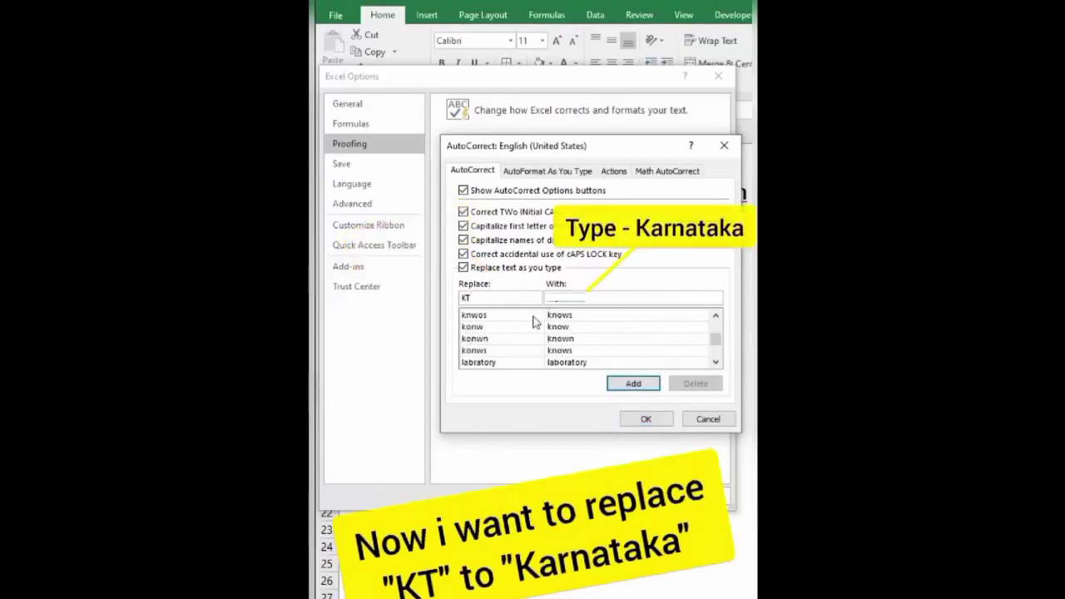
type("Karnataka")
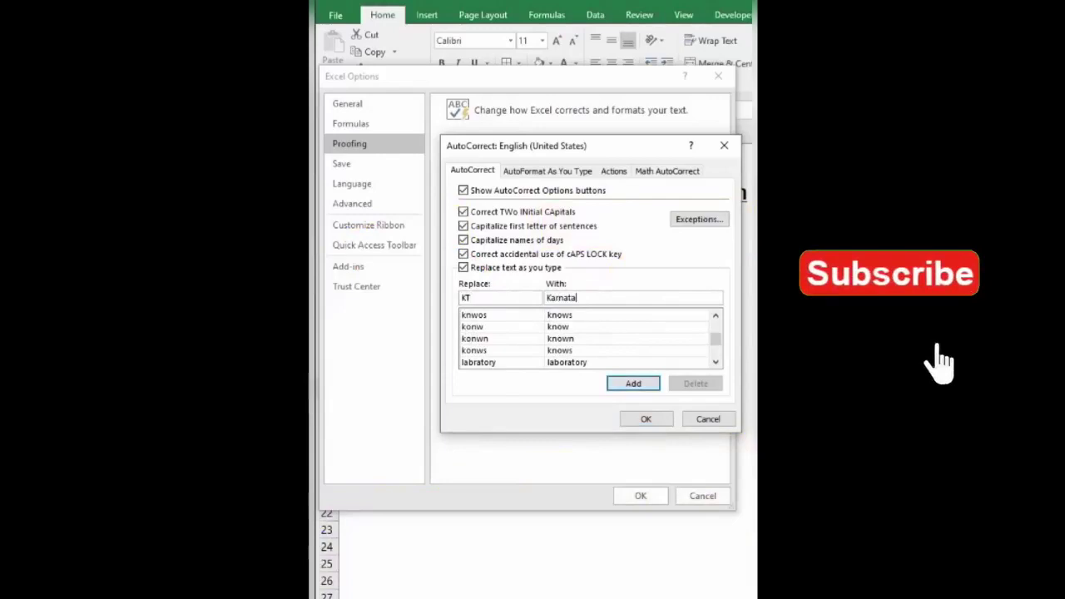
left_click(629, 384)
left_click(646, 420)
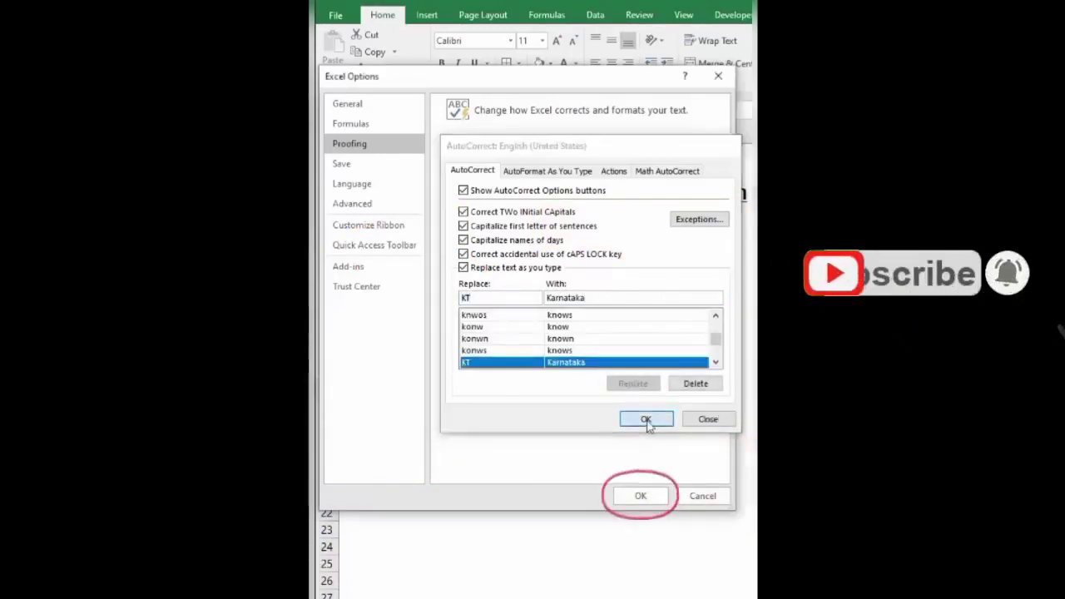
left_click(640, 496)
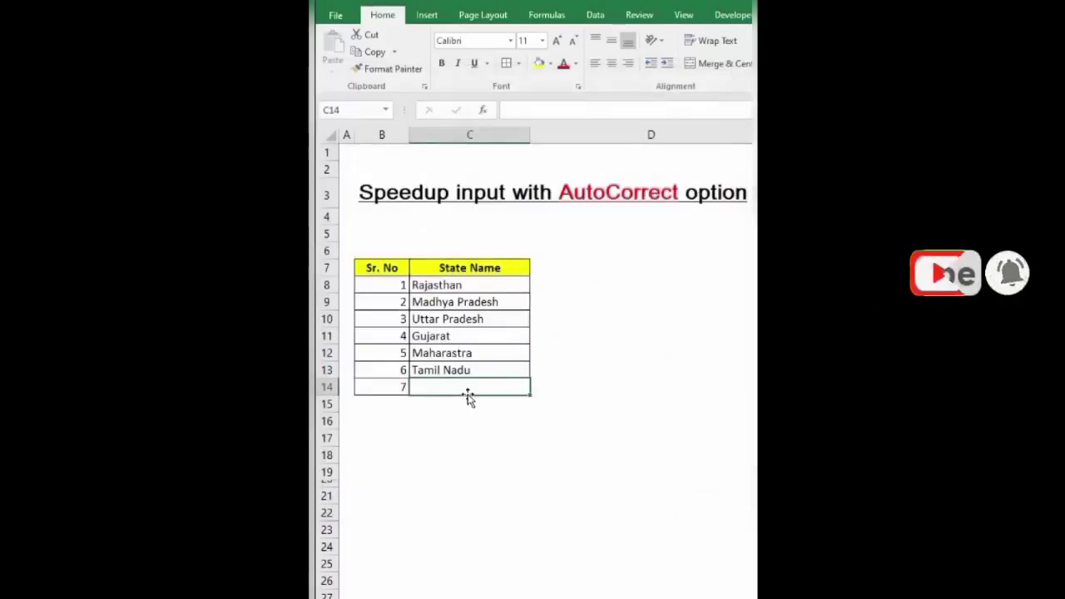
type("KT")
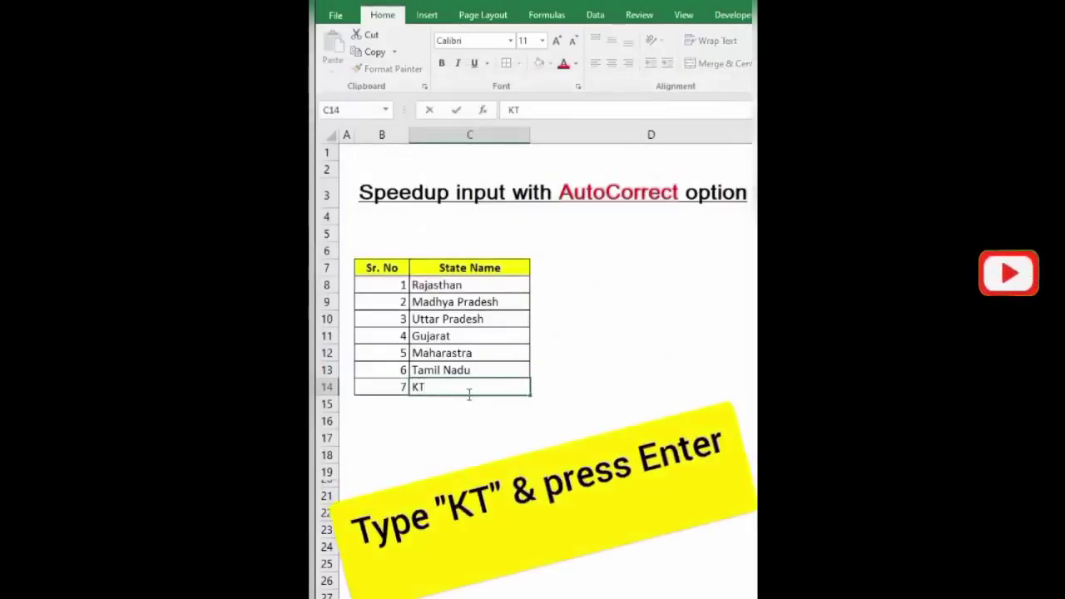